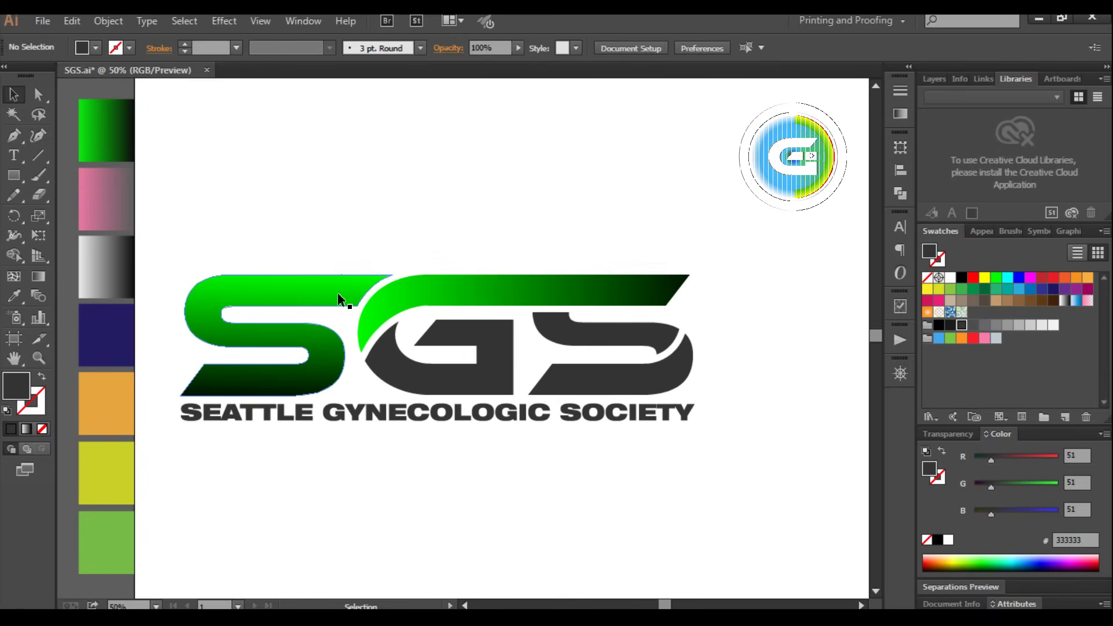
# - Shrink the SGS logo group proportionally and place it top right beside the round G emblem
pyautogui.click(422, 304)
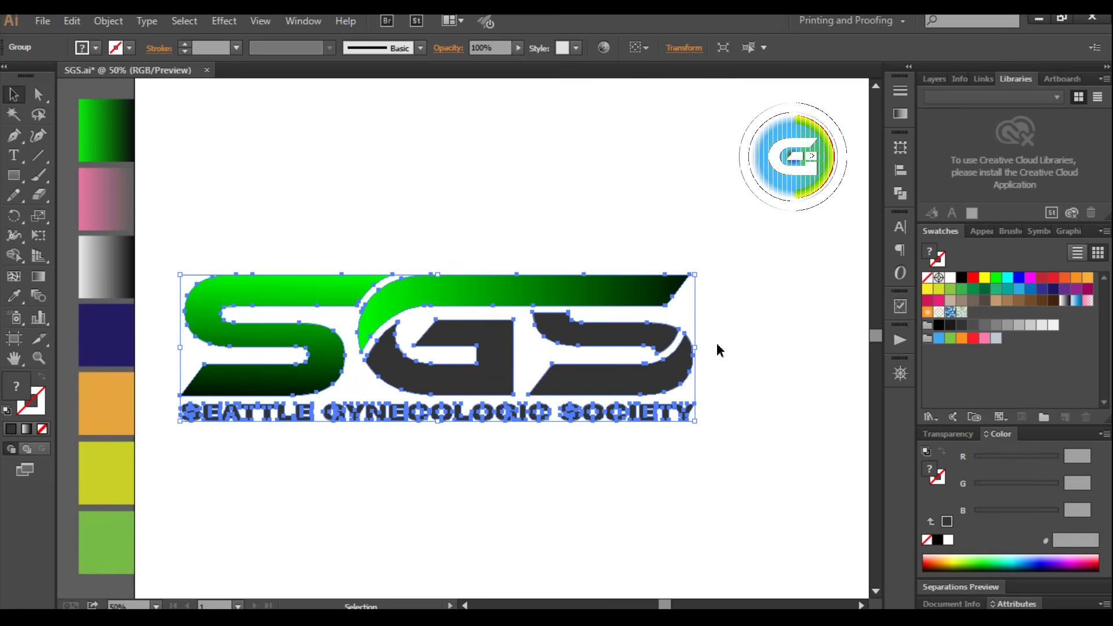
pyautogui.press('shift')
pyautogui.moveTo(694, 275); pyautogui.dragTo(594, 316)
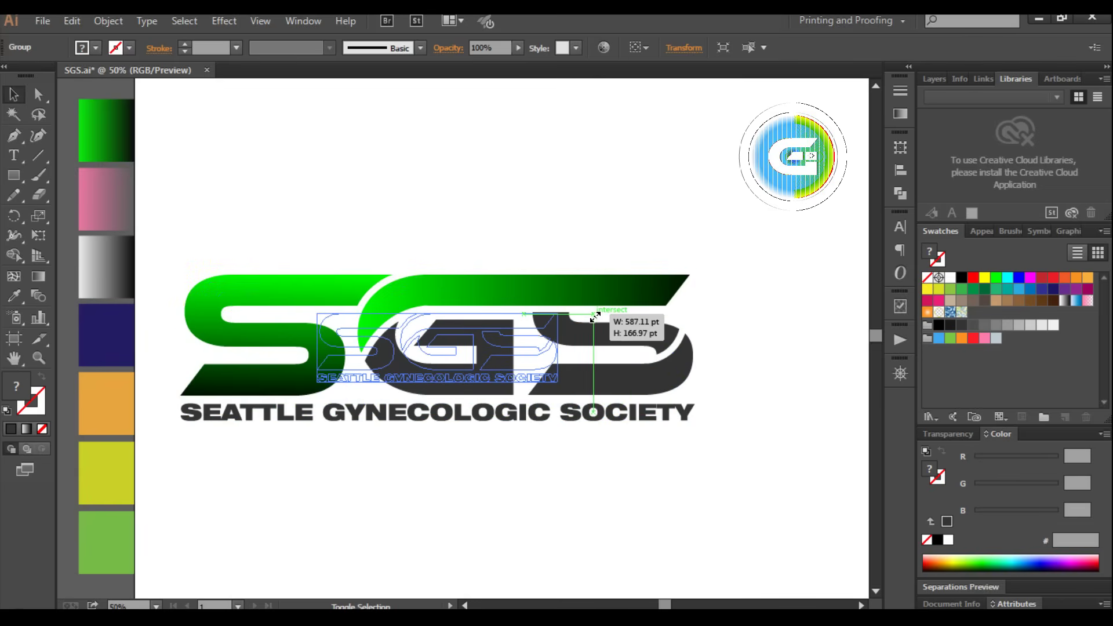
pyautogui.moveTo(594, 316); pyautogui.dragTo(585, 328)
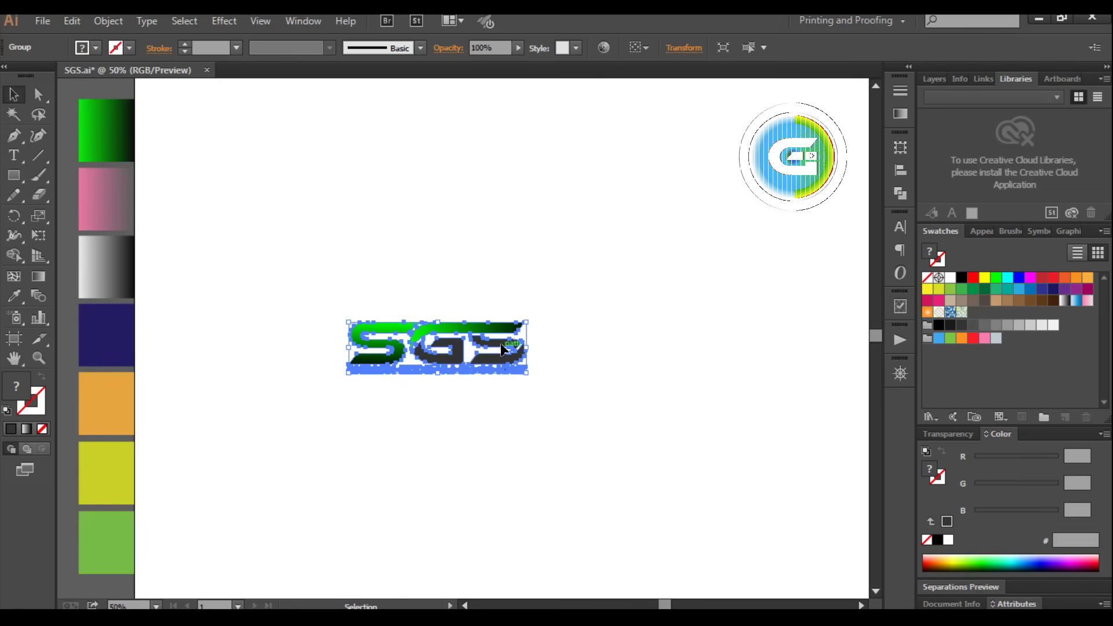
pyautogui.moveTo(502, 350); pyautogui.dragTo(793, 119)
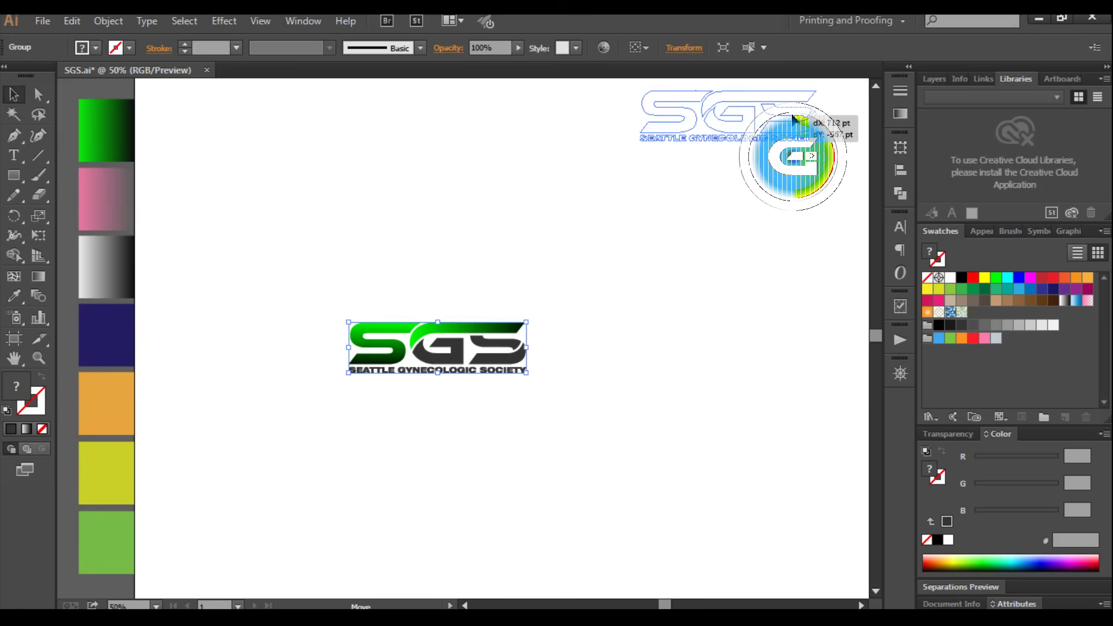
pyautogui.moveTo(793, 118); pyautogui.dragTo(728, 123)
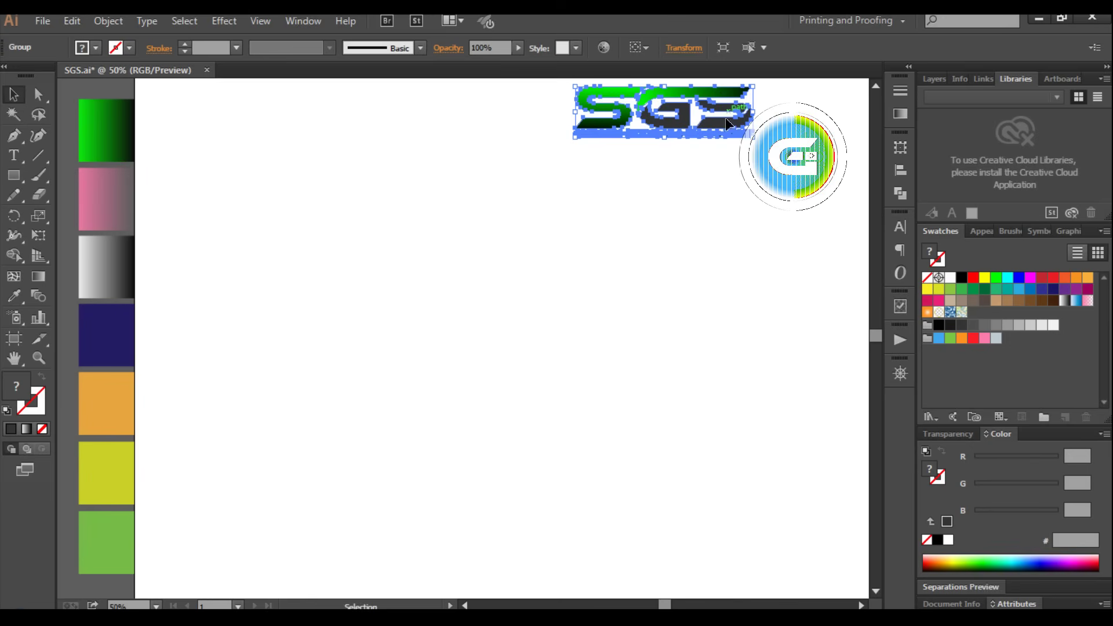
pyautogui.click(675, 239)
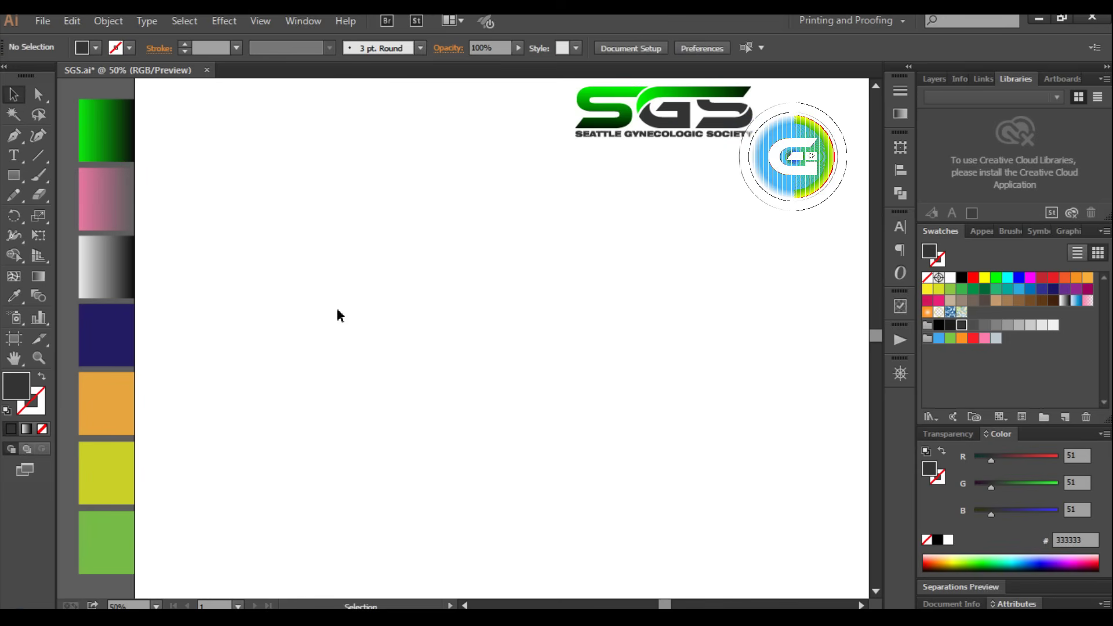
# - Add a new text line reading 'SGS' left of the page centre
pyautogui.click(14, 156)
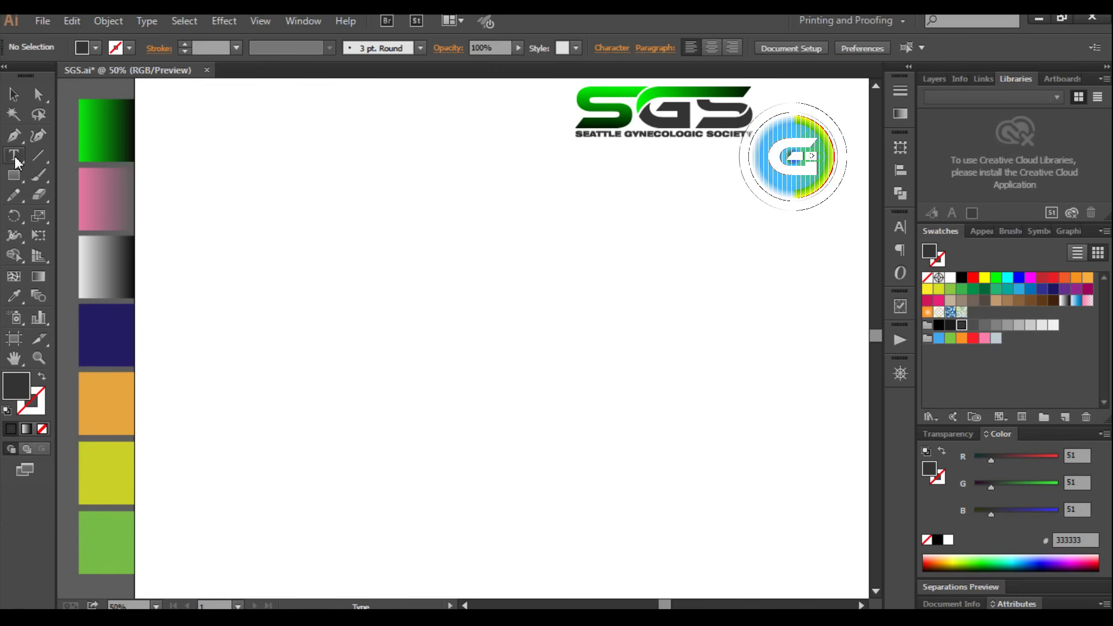
pyautogui.click(257, 298)
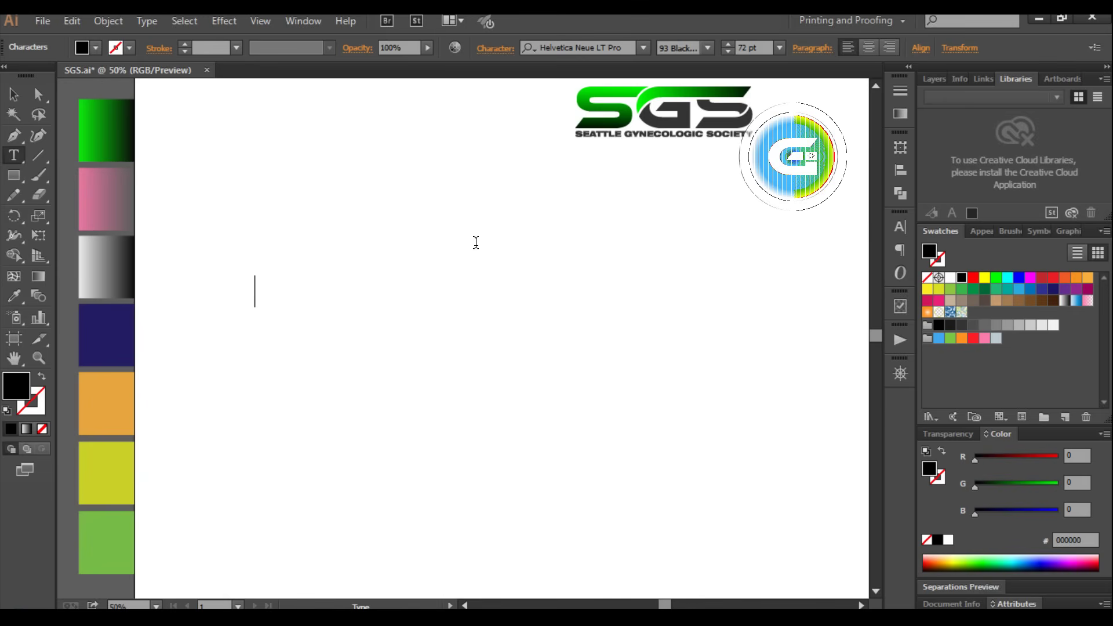
pyautogui.write('SGS')
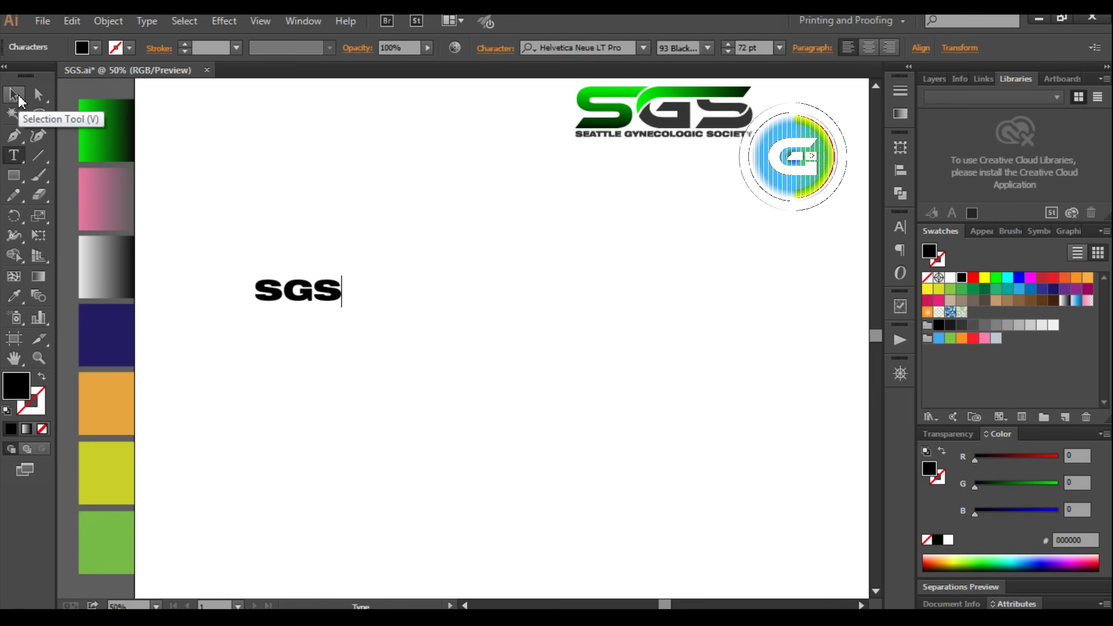
# - Enlarge the SGS text proportionally to 247.56 pt and move it near the page centre
pyautogui.click(19, 100)
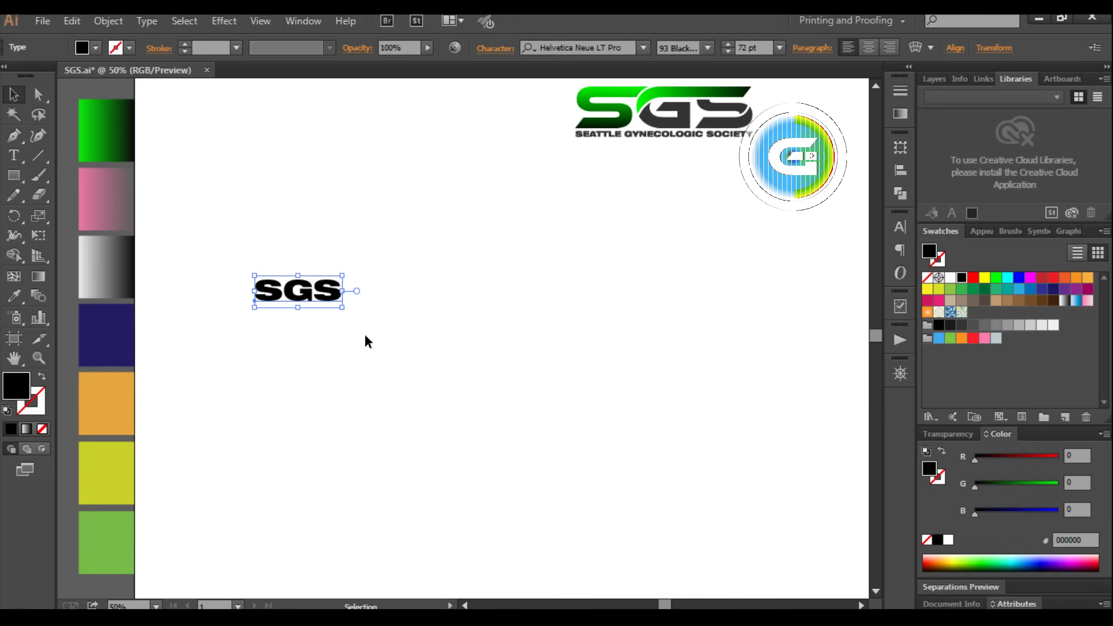
pyautogui.press('shift')
pyautogui.moveTo(343, 307)
pyautogui.mouseDown()
pyautogui.moveTo(409, 346)
pyautogui.moveTo(439, 348)
pyautogui.mouseUp()
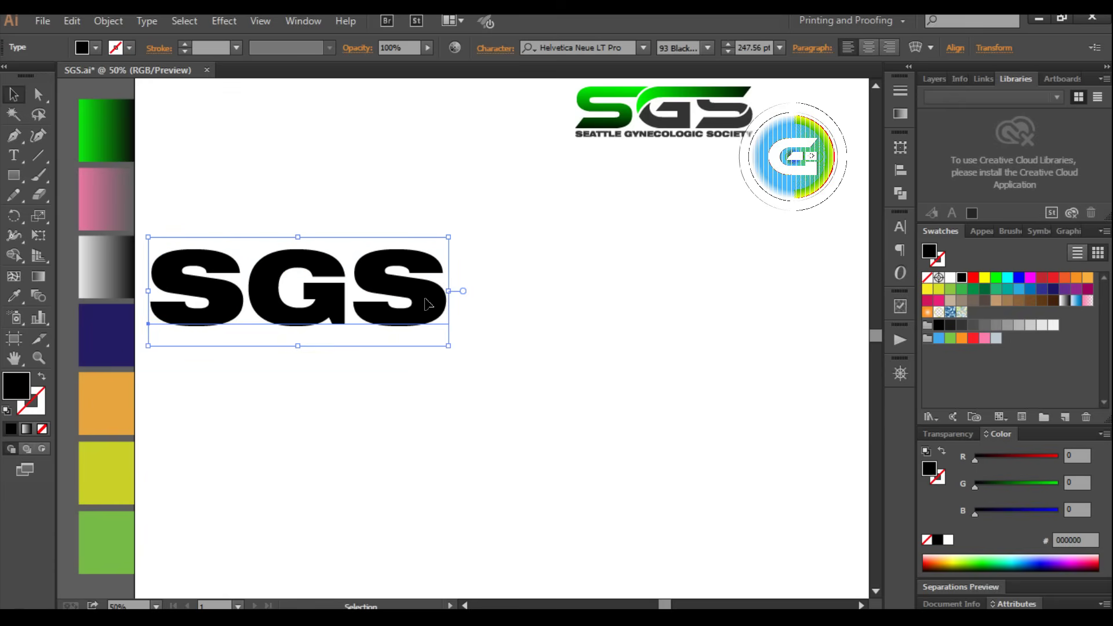
pyautogui.moveTo(427, 304); pyautogui.dragTo(595, 360)
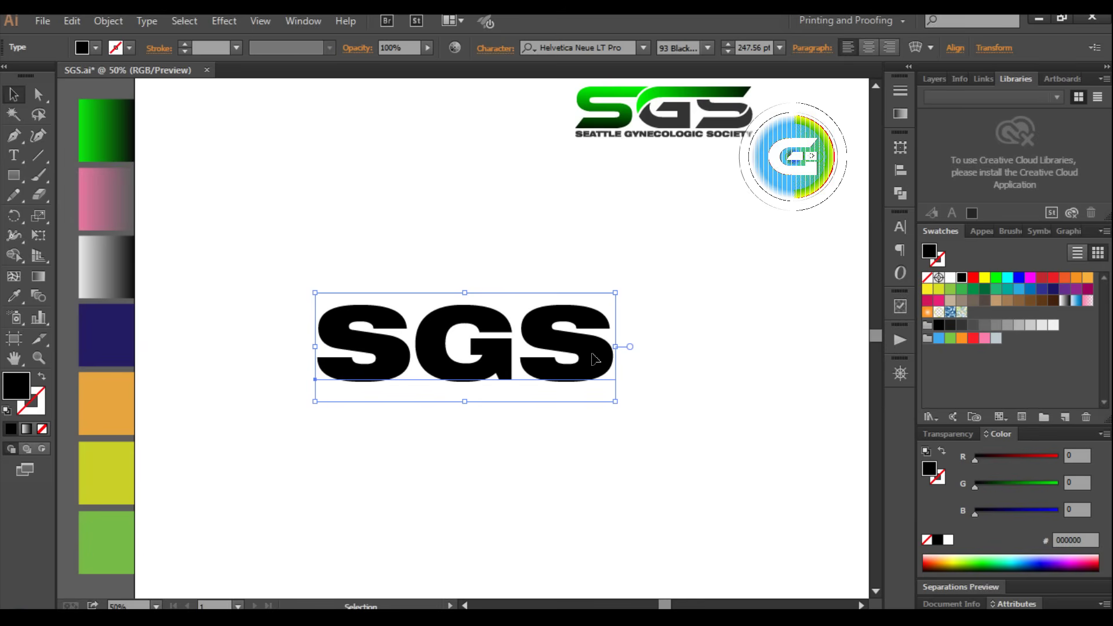
# - Set the SGS text to Ethnocentric Regular and scale it wider across the page
pyautogui.click(672, 330)
pyautogui.click(583, 354)
pyautogui.click(644, 51)
pyautogui.write('ET')
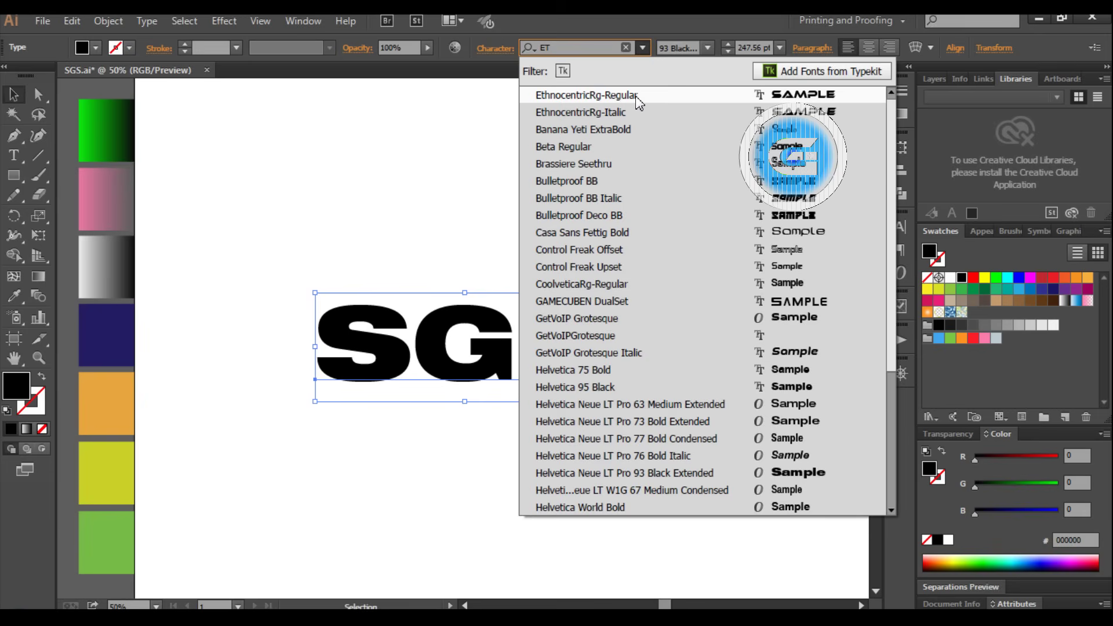
pyautogui.click(638, 97)
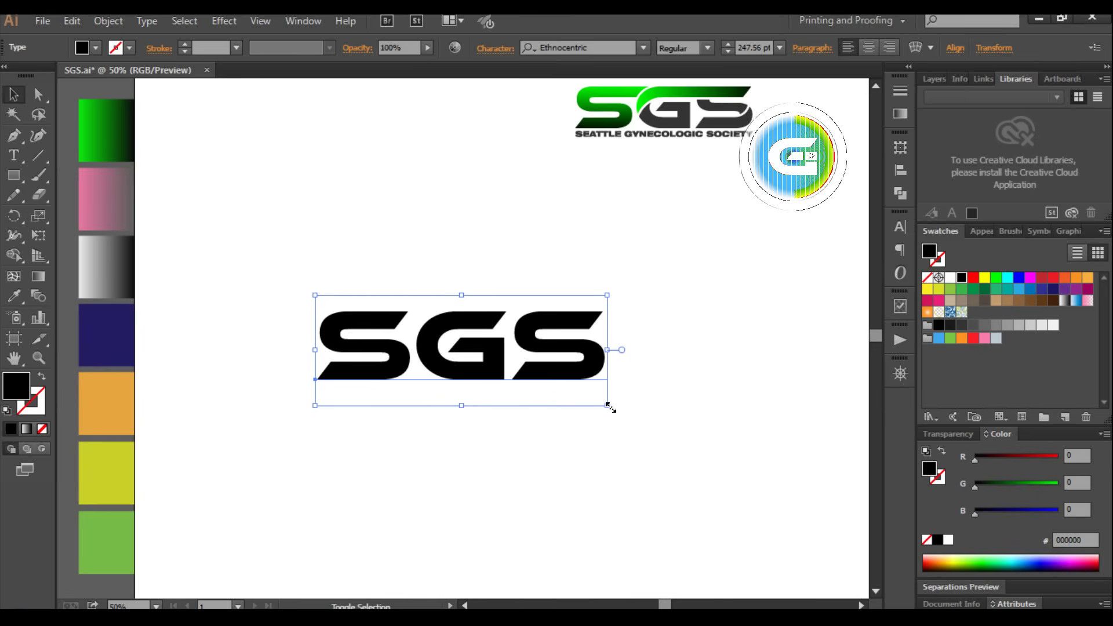
pyautogui.moveTo(608, 404); pyautogui.dragTo(671, 451)
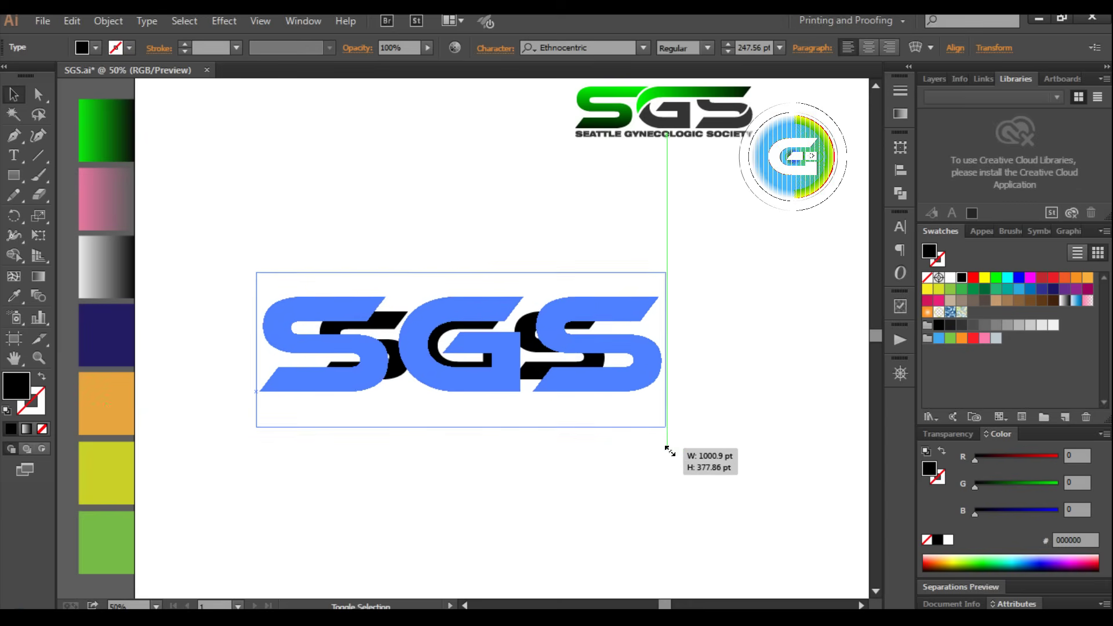
pyautogui.click(738, 327)
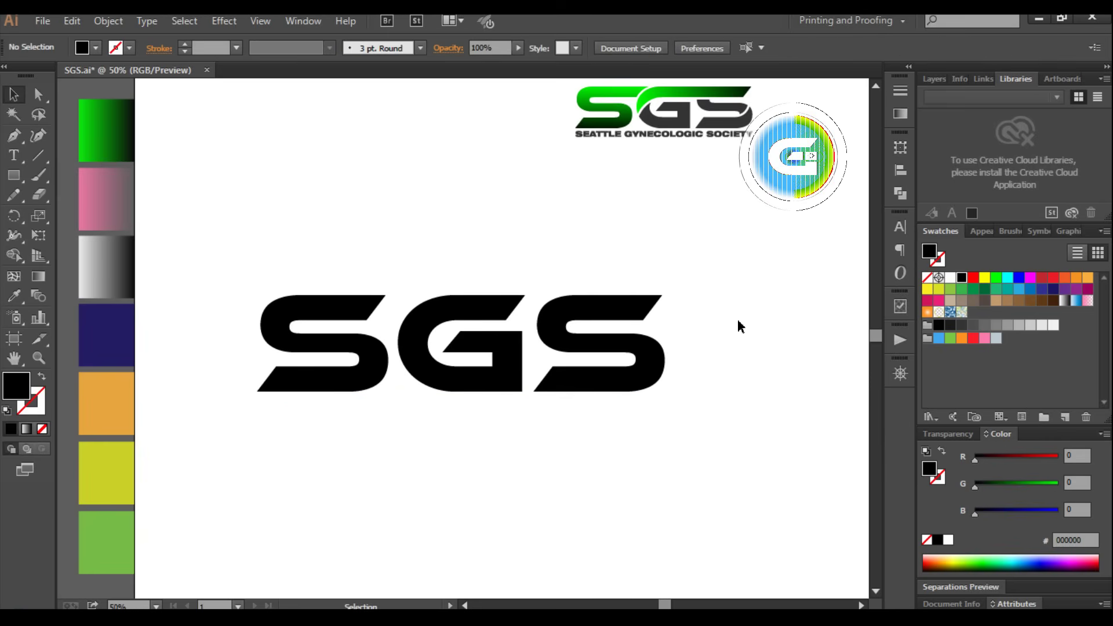
# - Convert the SGS text to outlines and fill the letters green
pyautogui.click(467, 312)
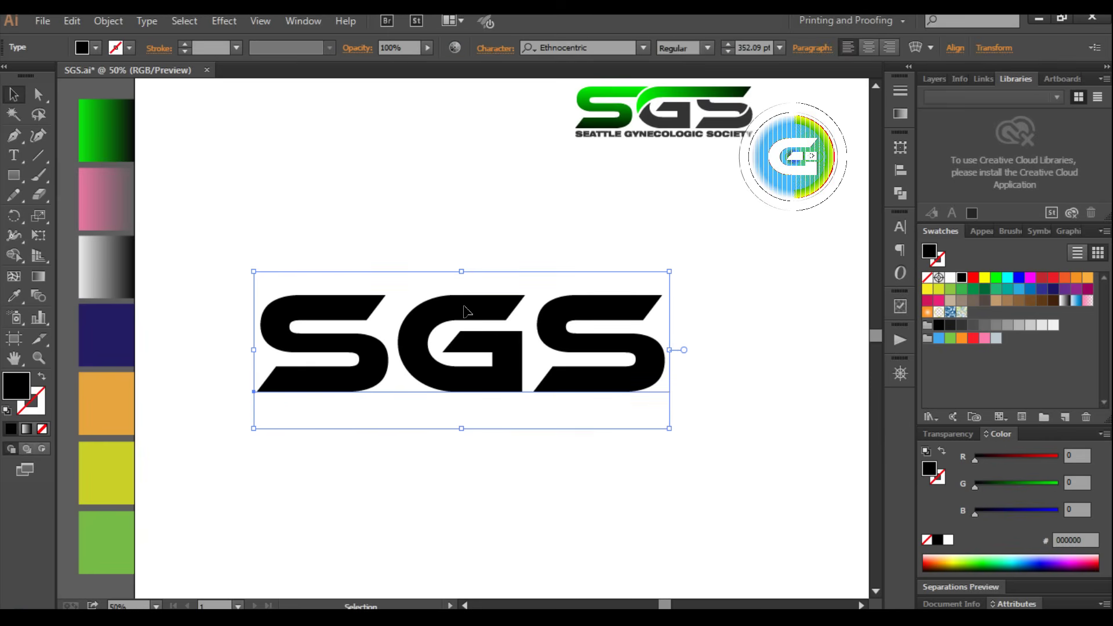
pyautogui.click(108, 22)
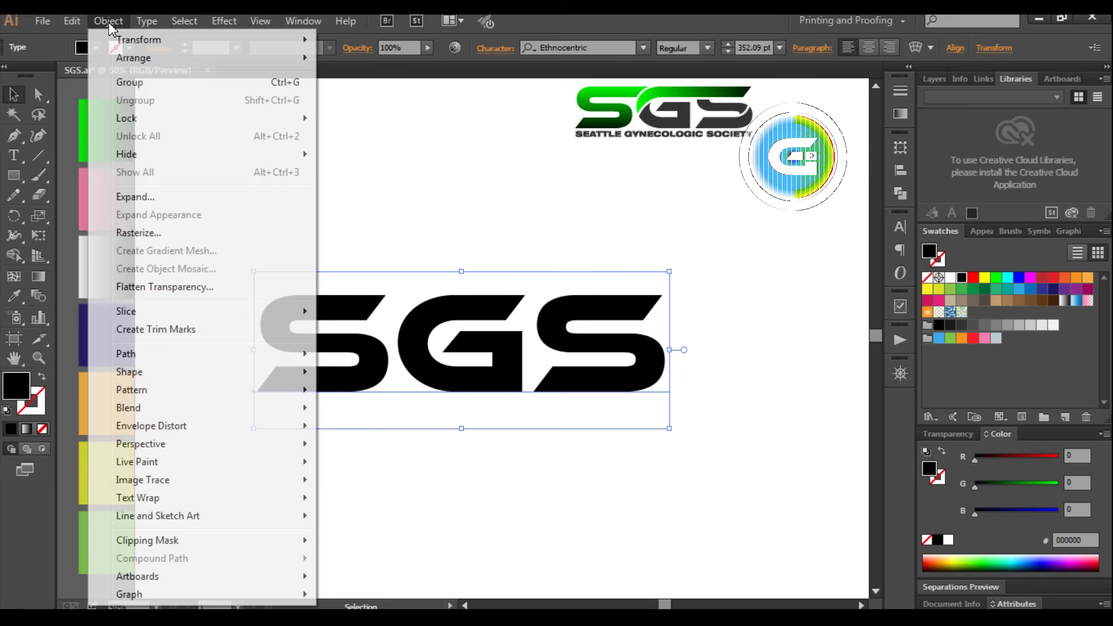
pyautogui.click(142, 197)
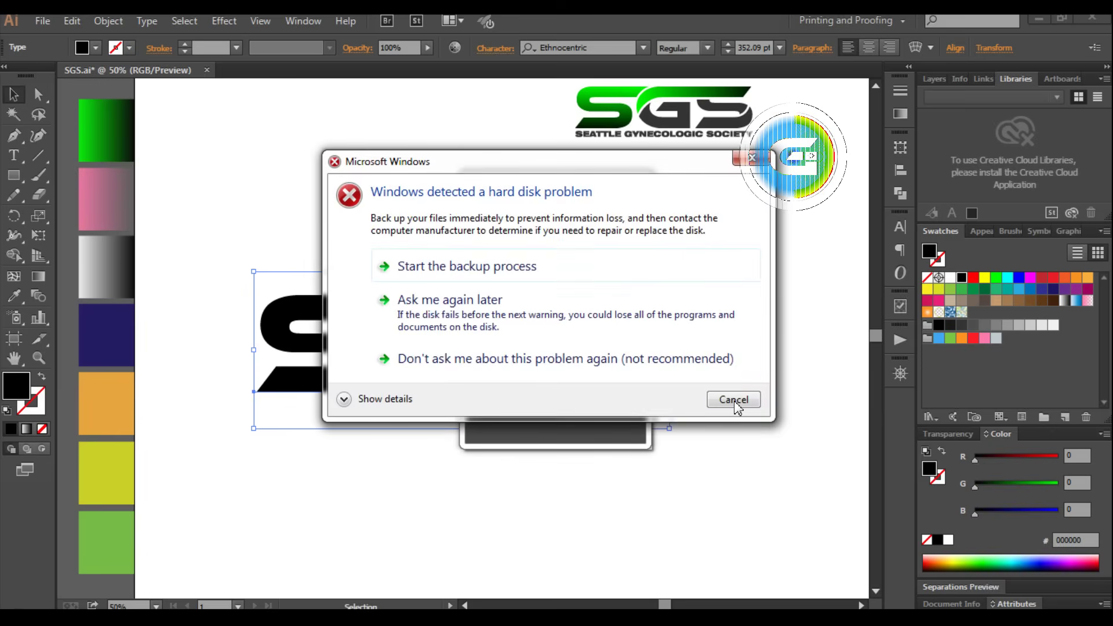
pyautogui.click(734, 404)
pyautogui.click(523, 409)
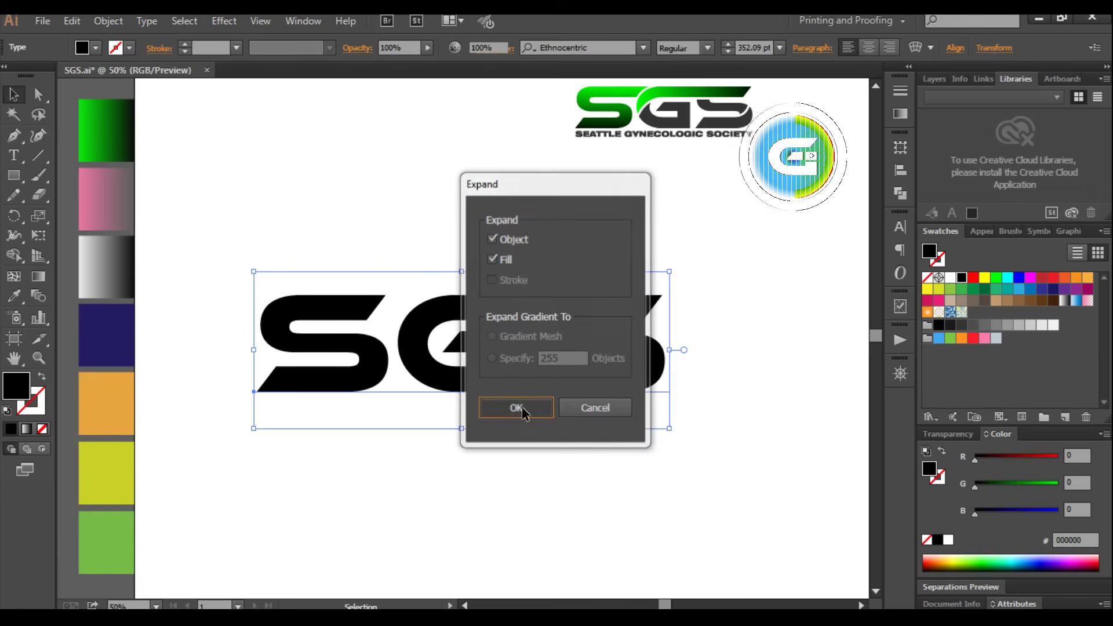
pyautogui.click(481, 262)
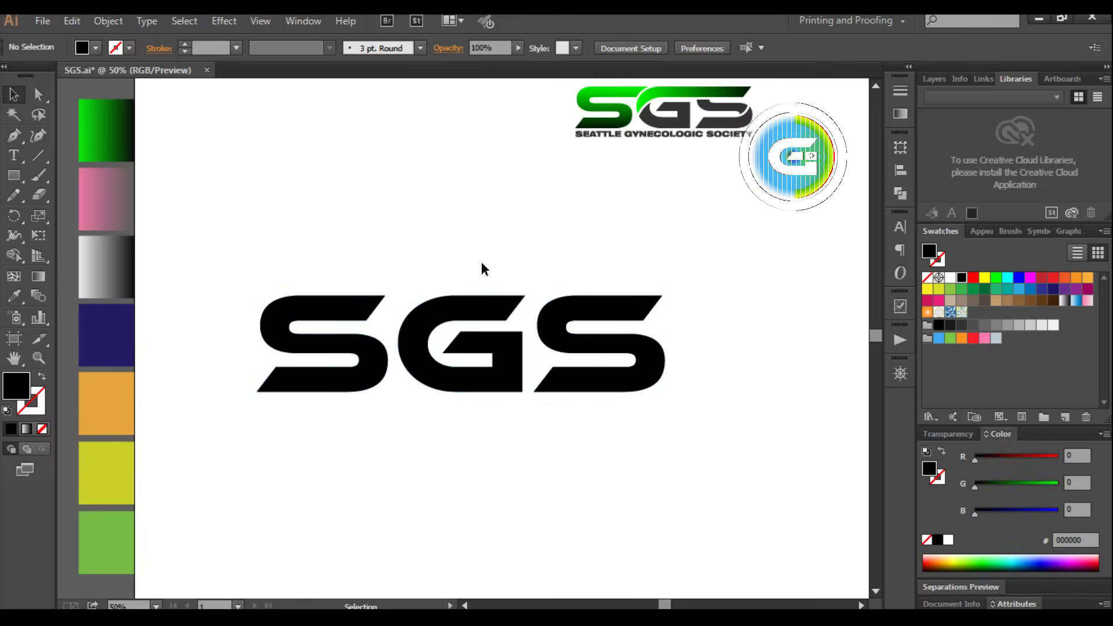
pyautogui.click(473, 309)
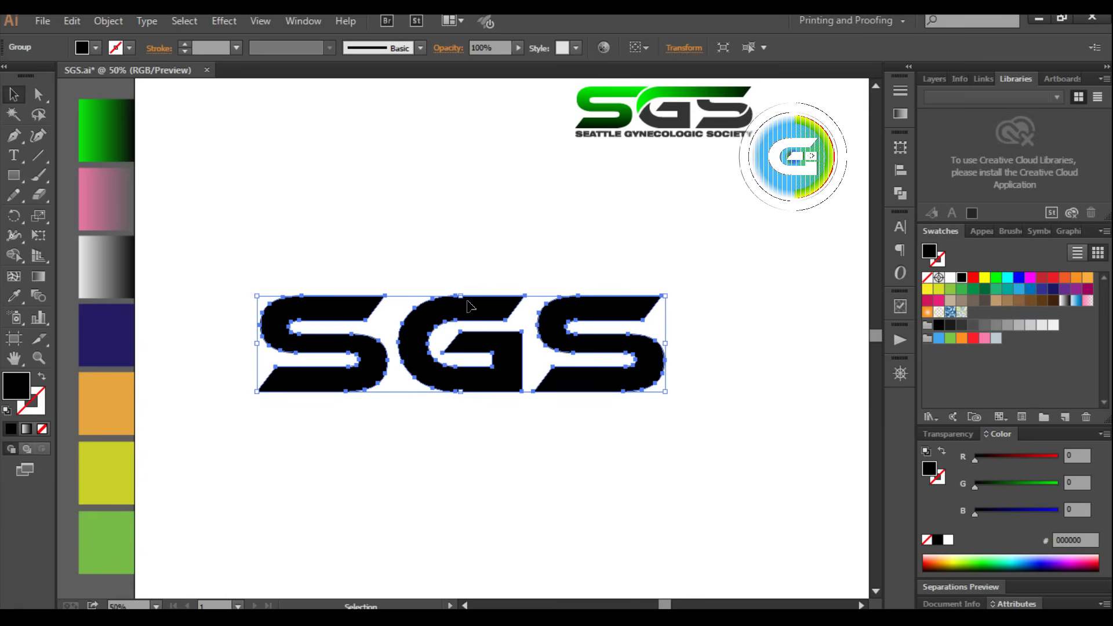
pyautogui.click(996, 289)
pyautogui.click(710, 244)
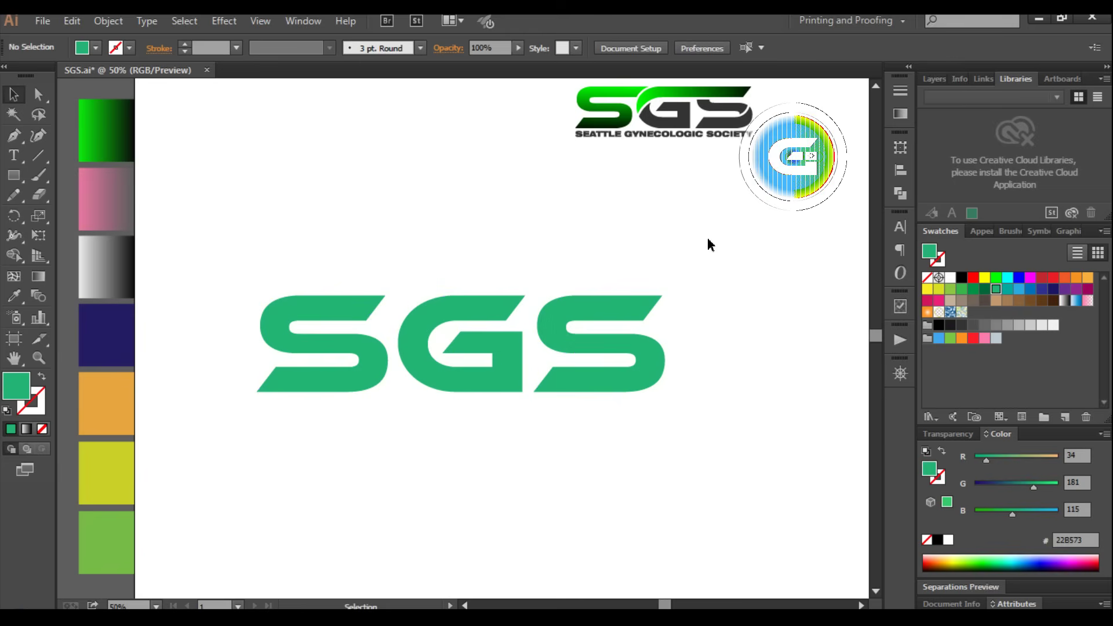
# - Ungroup the letters and recolour the last S orange
pyautogui.click(604, 312)
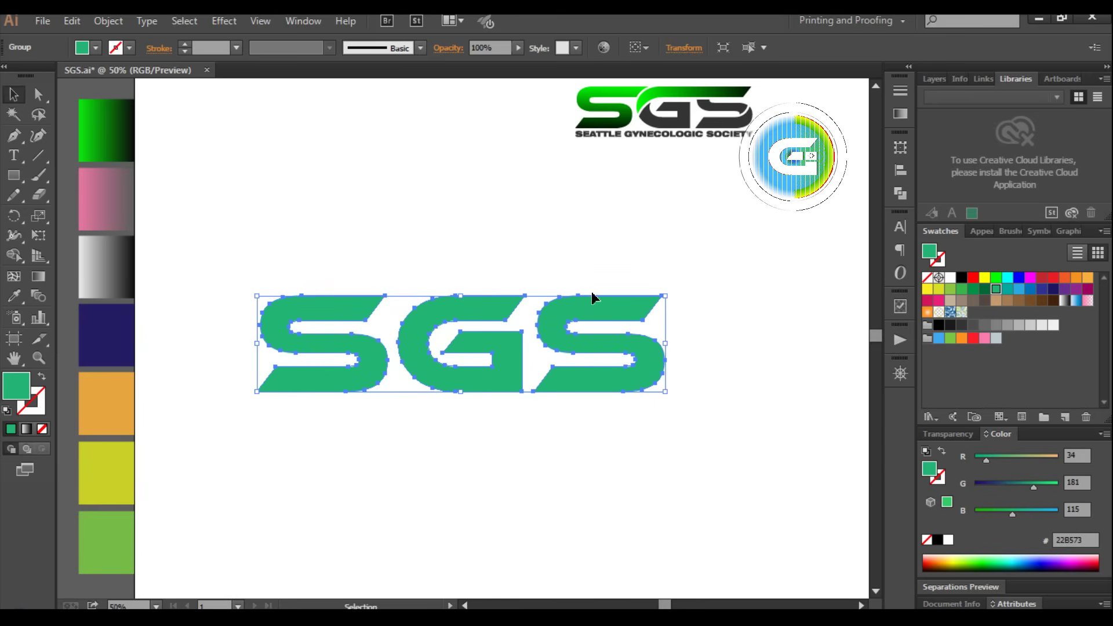
pyautogui.click(113, 23)
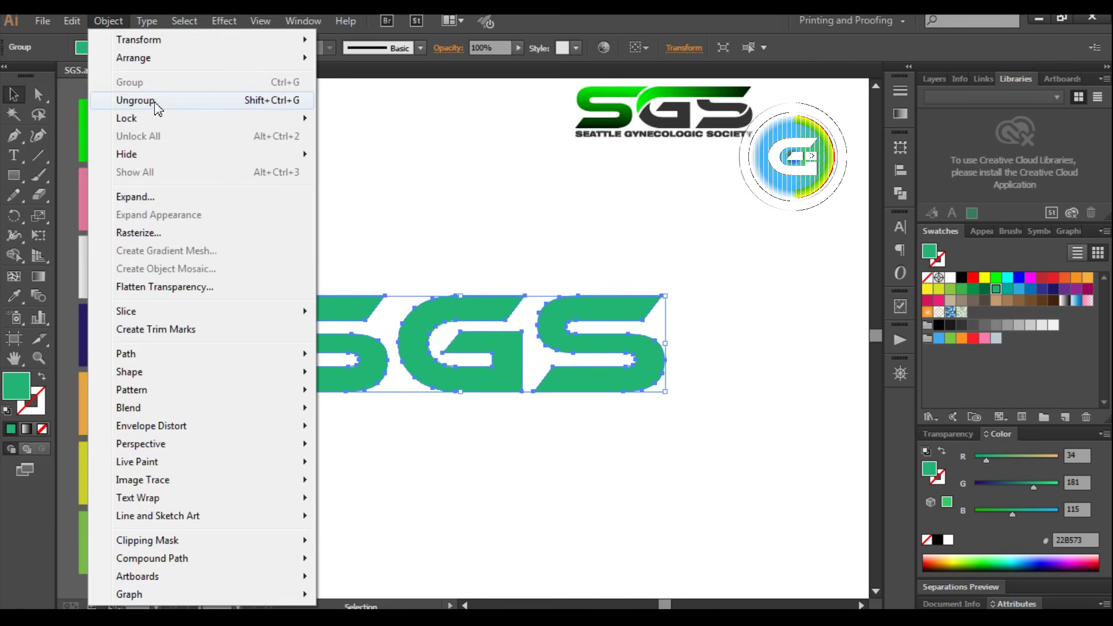
pyautogui.click(154, 101)
pyautogui.click(478, 208)
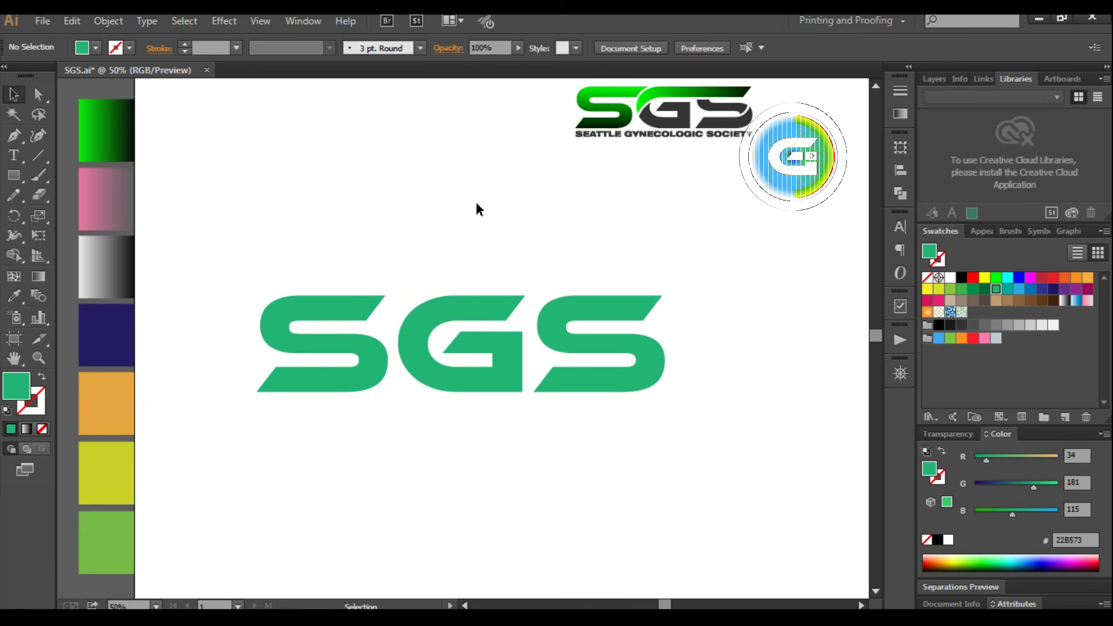
pyautogui.click(563, 319)
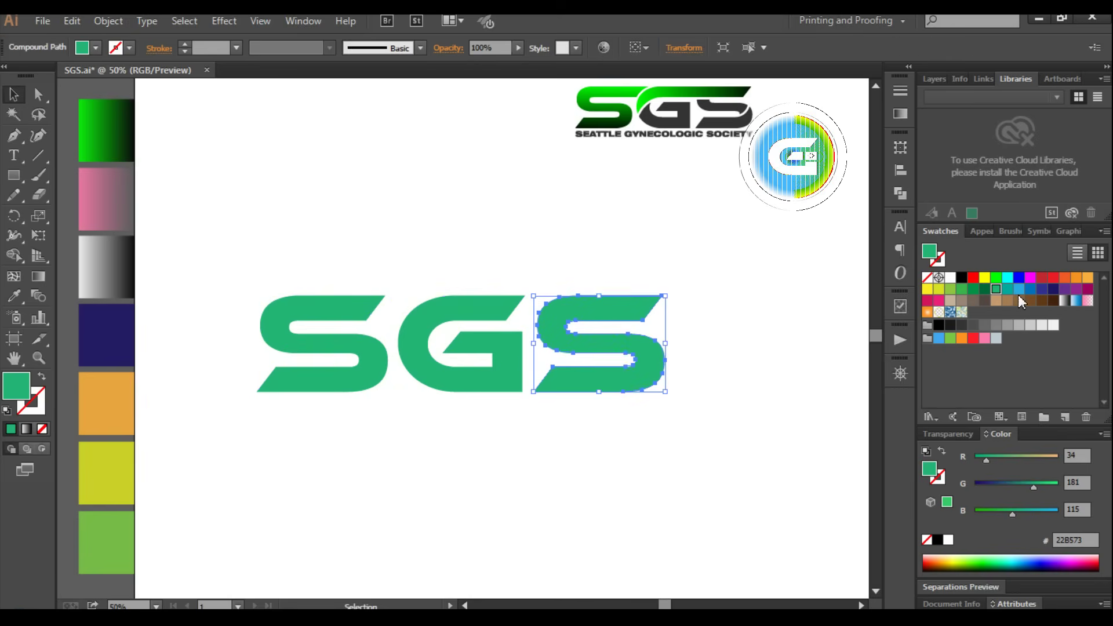
pyautogui.click(1066, 283)
pyautogui.click(761, 267)
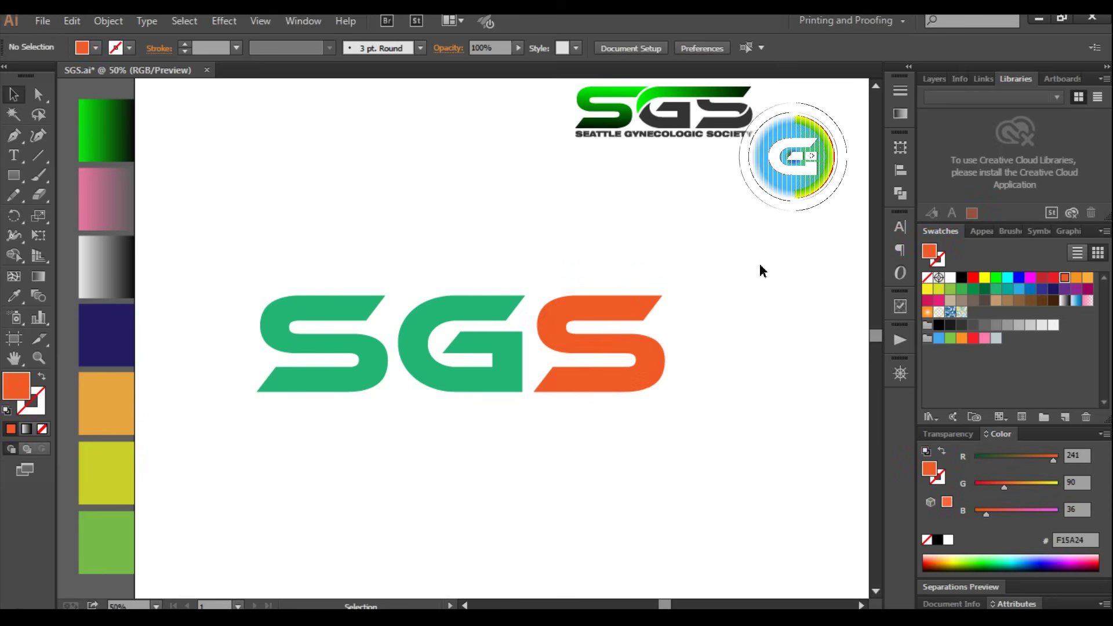
pyautogui.click(343, 307)
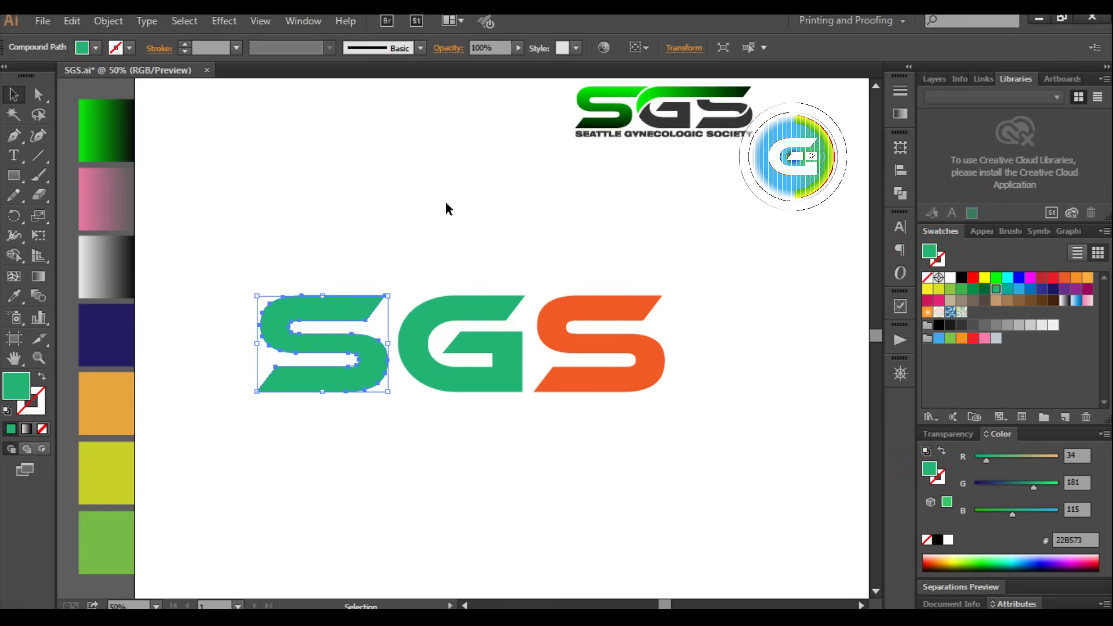
pyautogui.click(446, 199)
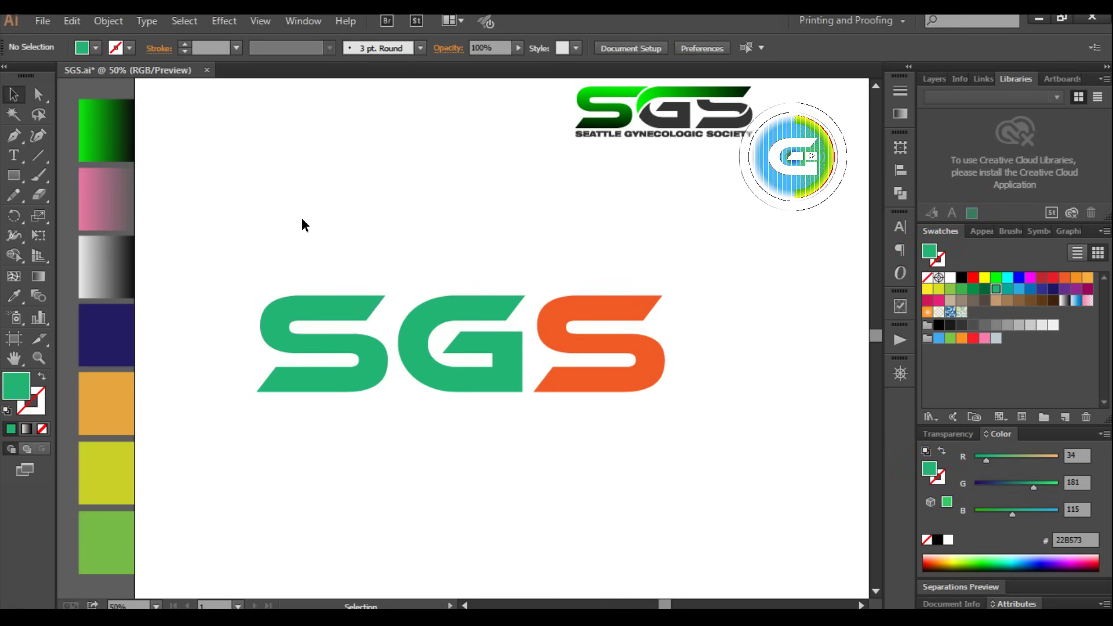
pyautogui.scroll(2, 337, 225)
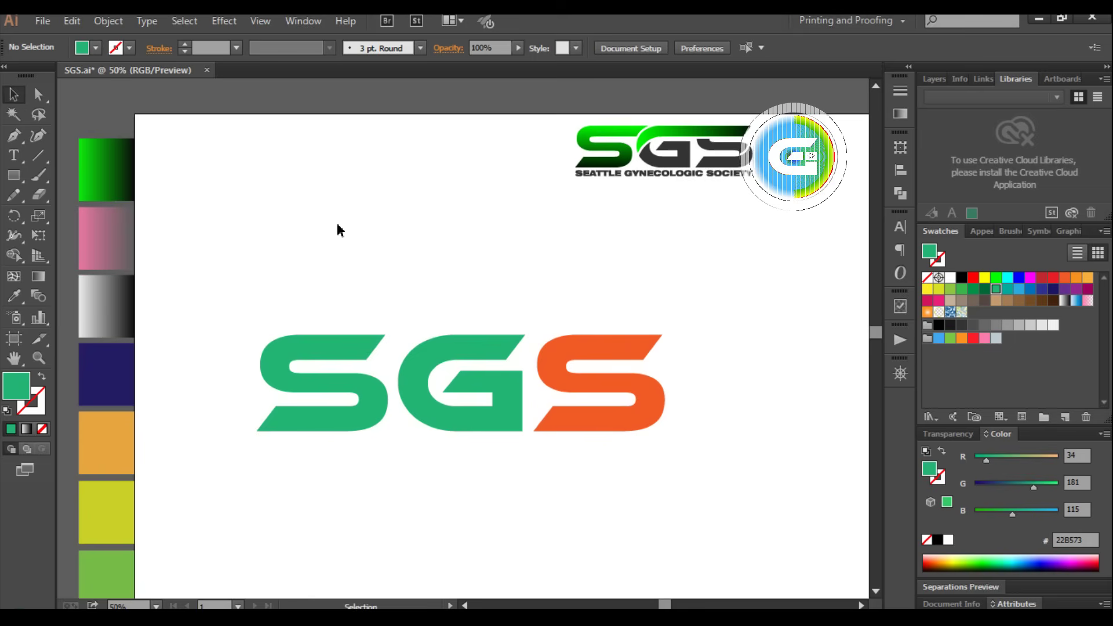
# - Draw a 725.307 × 61.264 pt bar across the letter tops and fill it near-black
pyautogui.click(13, 175)
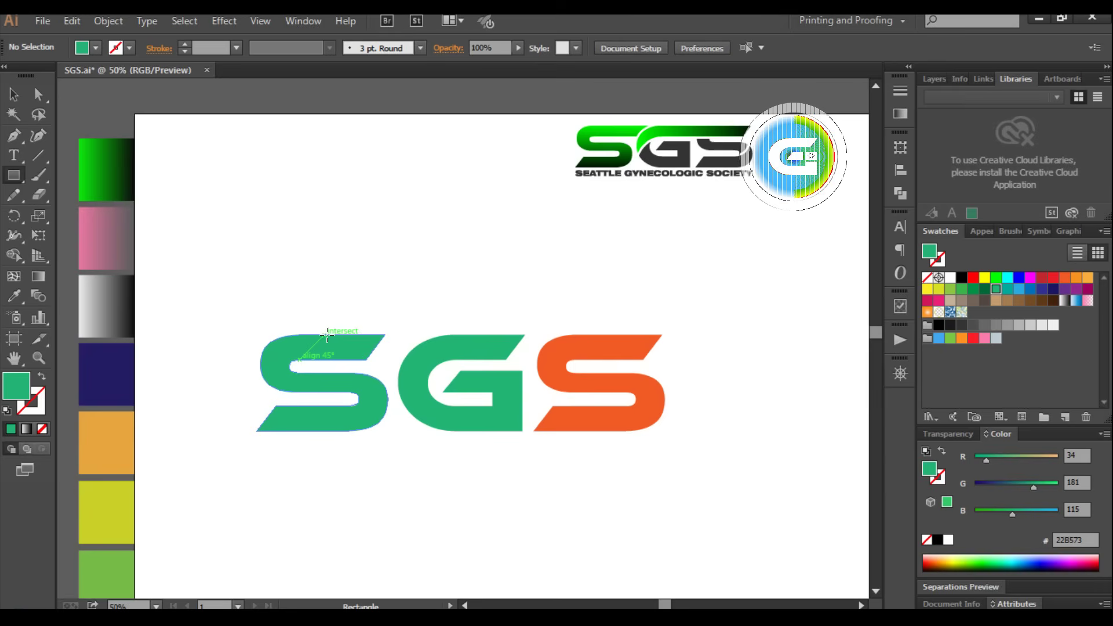
pyautogui.moveTo(327, 336); pyautogui.dragTo(622, 360)
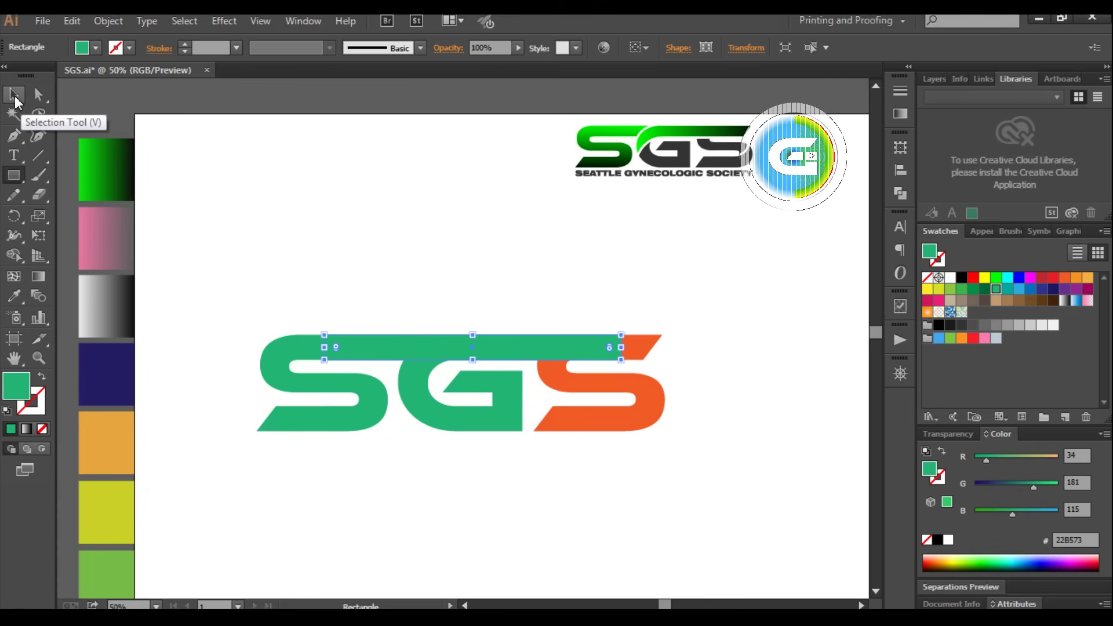
pyautogui.click(14, 101)
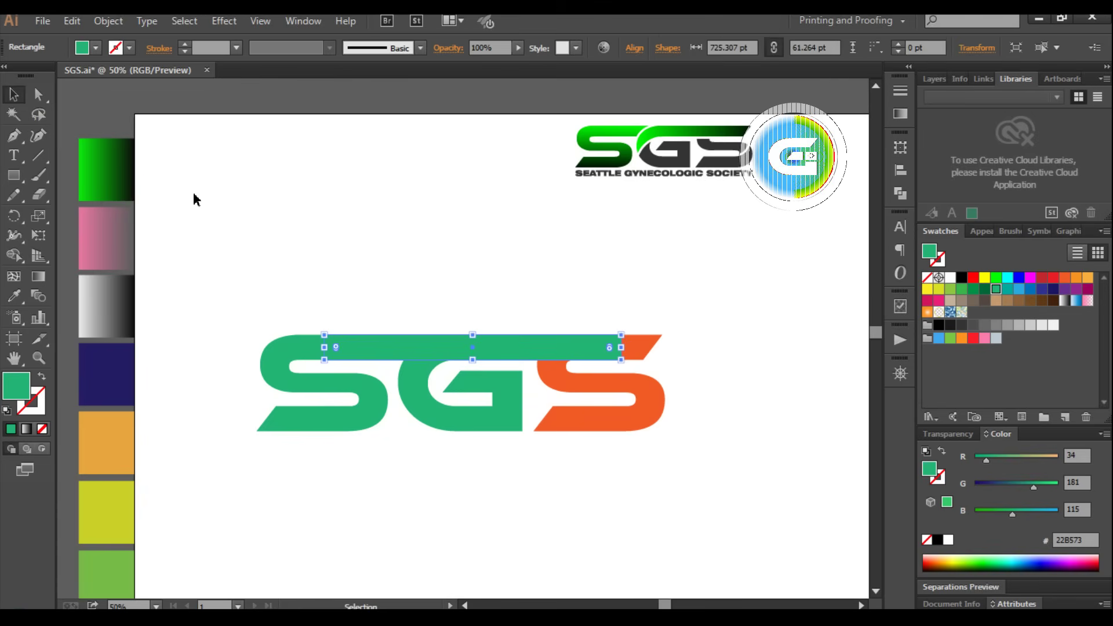
pyautogui.click(265, 201)
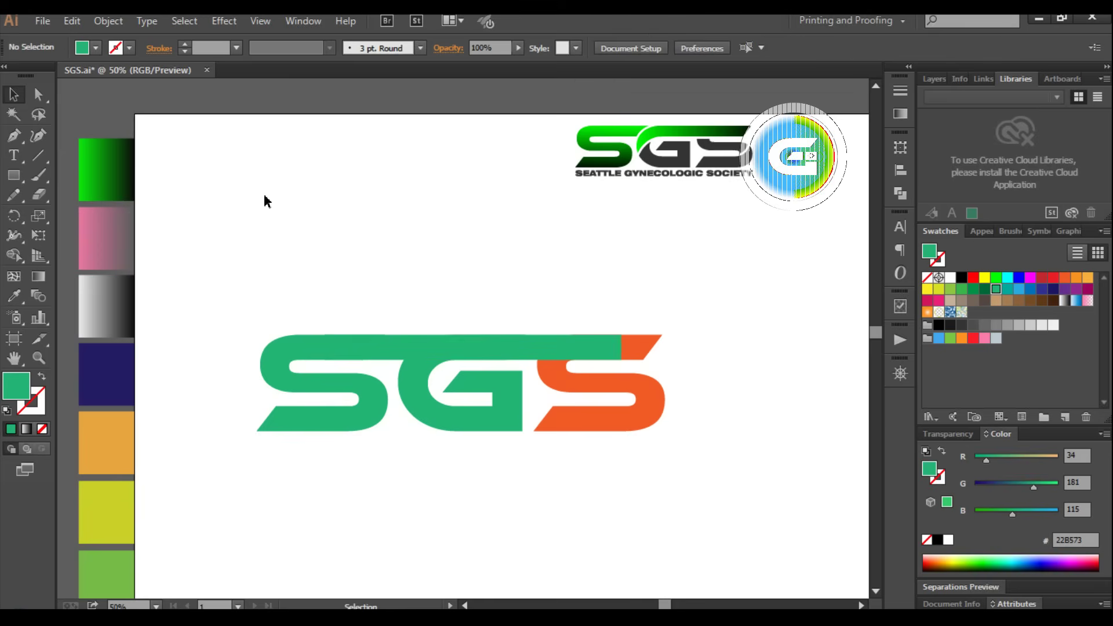
pyautogui.click(400, 348)
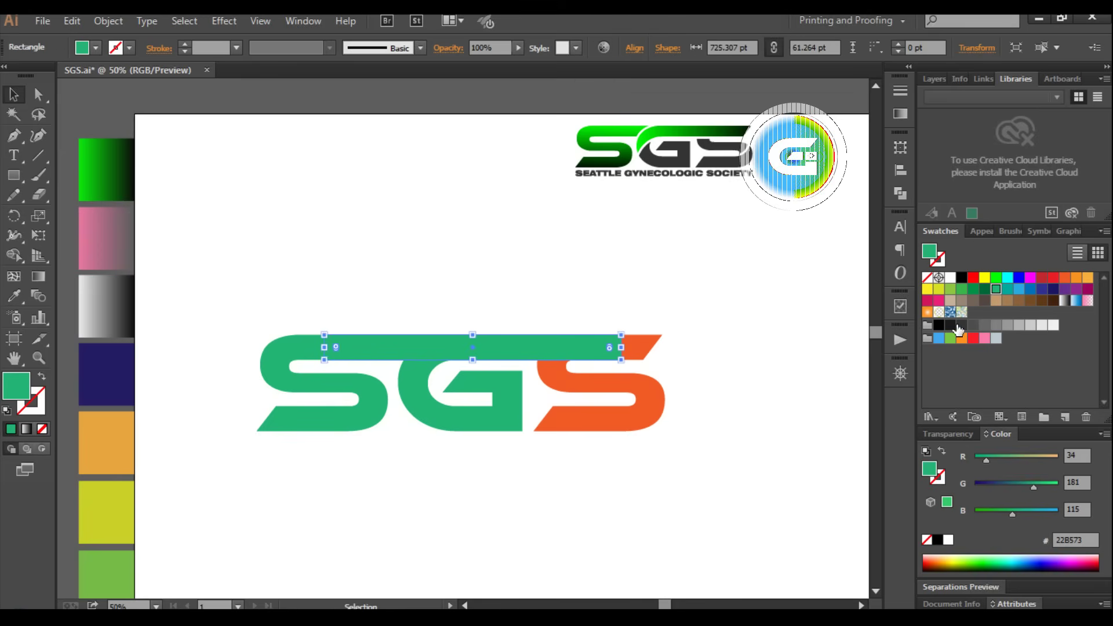
pyautogui.click(949, 326)
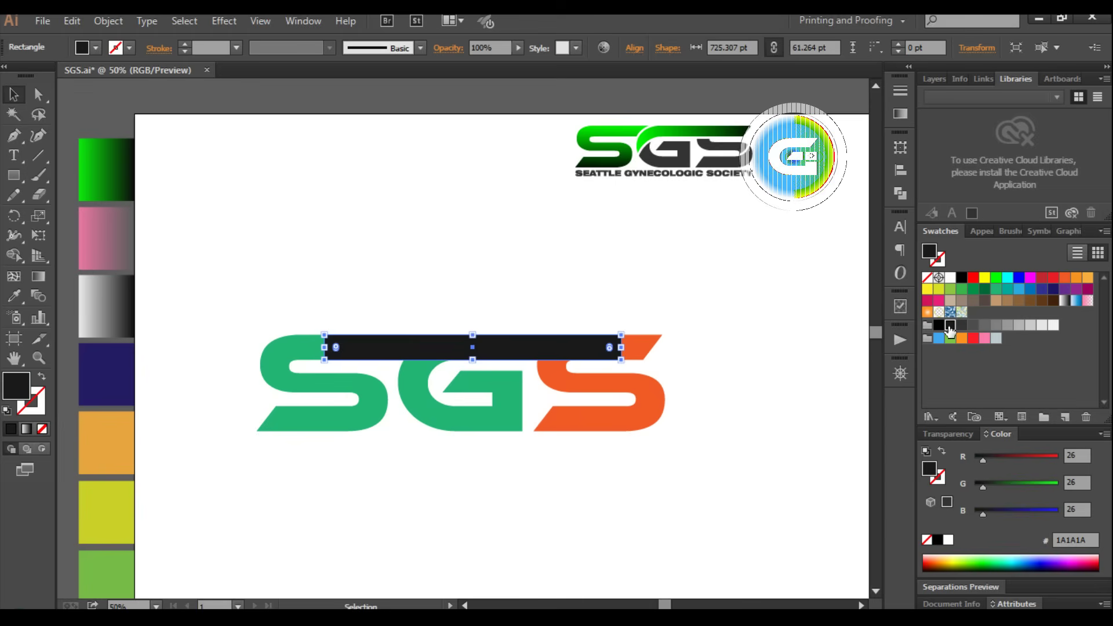
pyautogui.click(389, 264)
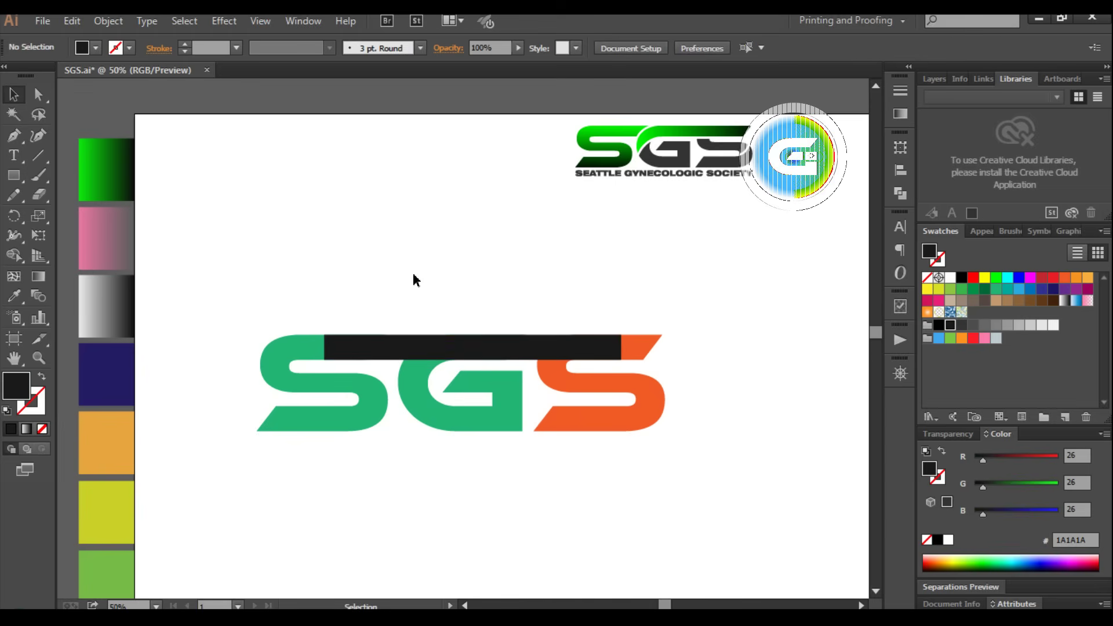
pyautogui.hotkey('ctrl', '=')
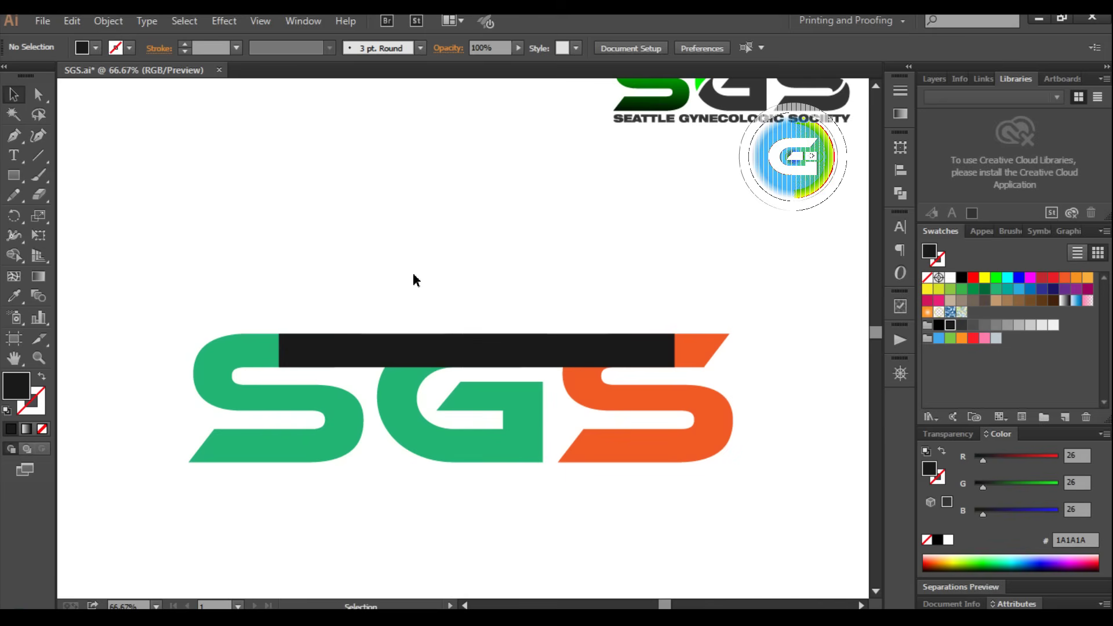
pyautogui.press('a')
pyautogui.hotkey('ctrl', '=')
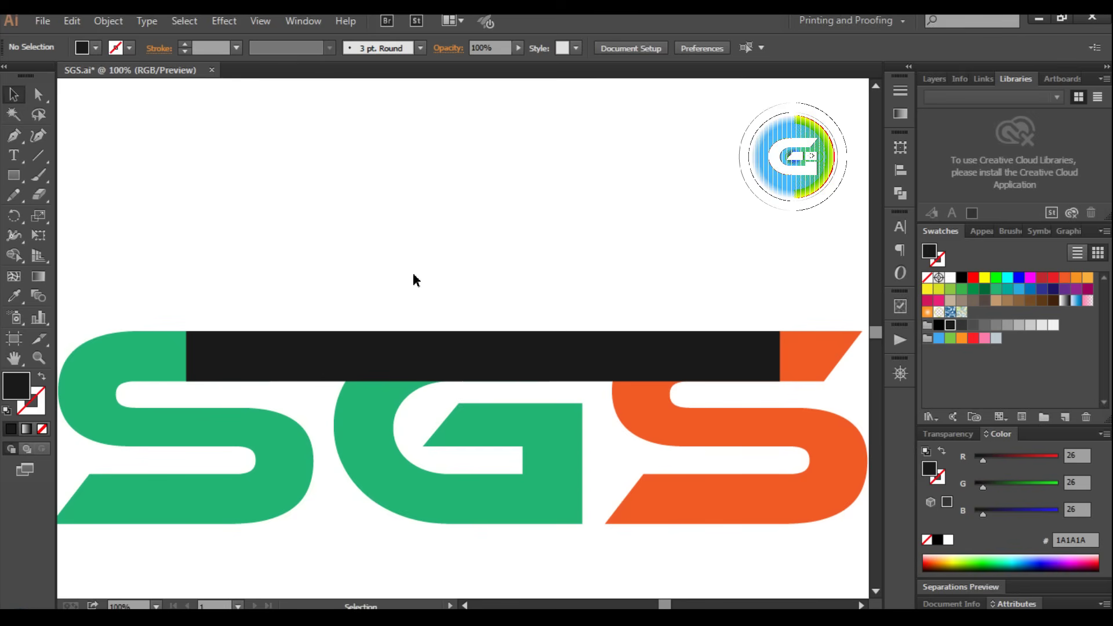
pyautogui.scroll(-1, 458, 235)
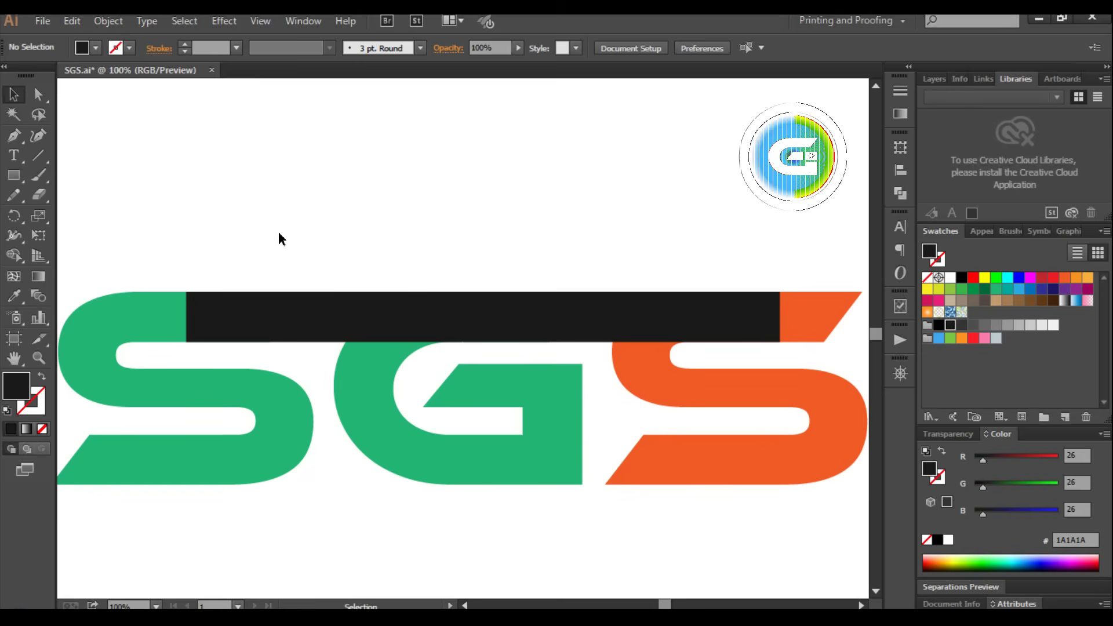
pyautogui.scroll(3, 458, 219)
pyautogui.scroll(2, 459, 219)
pyautogui.scroll(2, 493, 222)
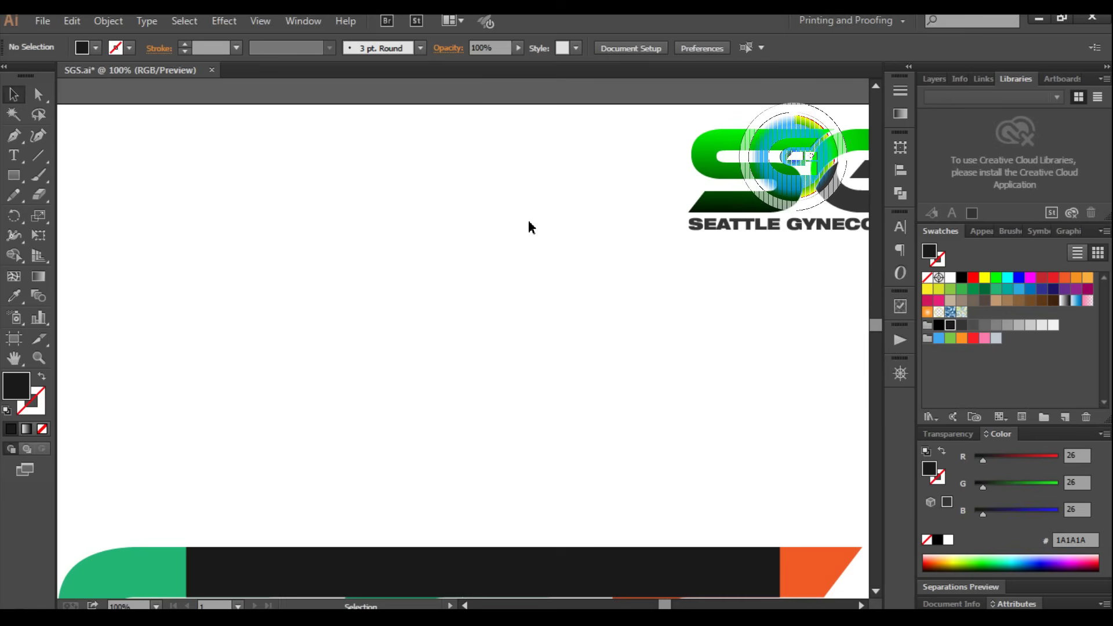
pyautogui.moveTo(664, 606); pyautogui.dragTo(672, 606)
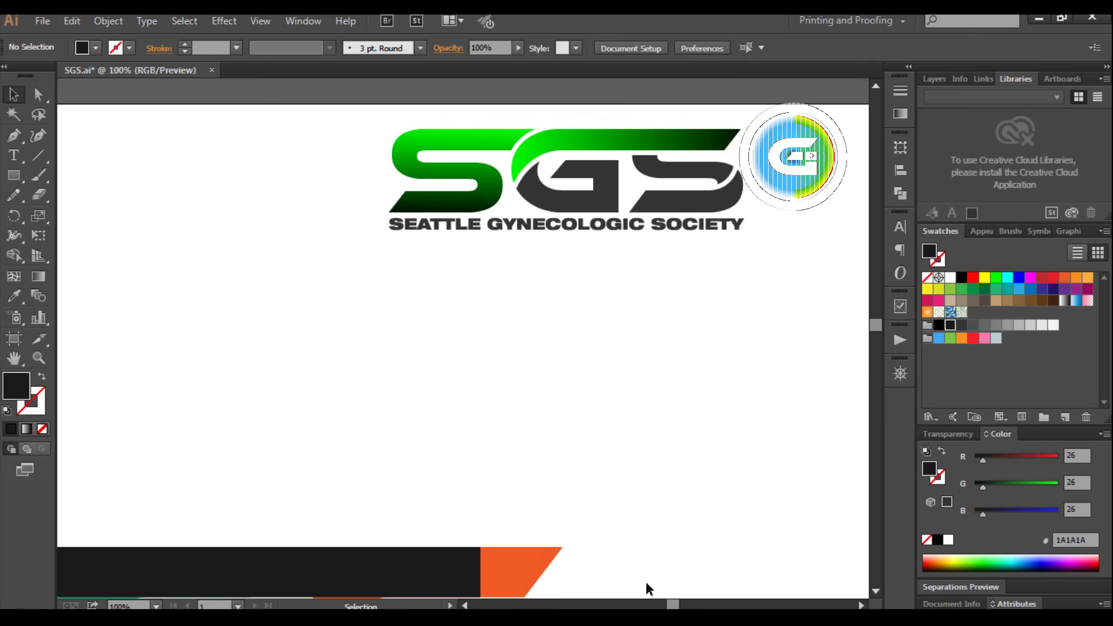
pyautogui.scroll(-3, 661, 318)
pyautogui.scroll(-3, 646, 322)
pyautogui.scroll(-2, 644, 317)
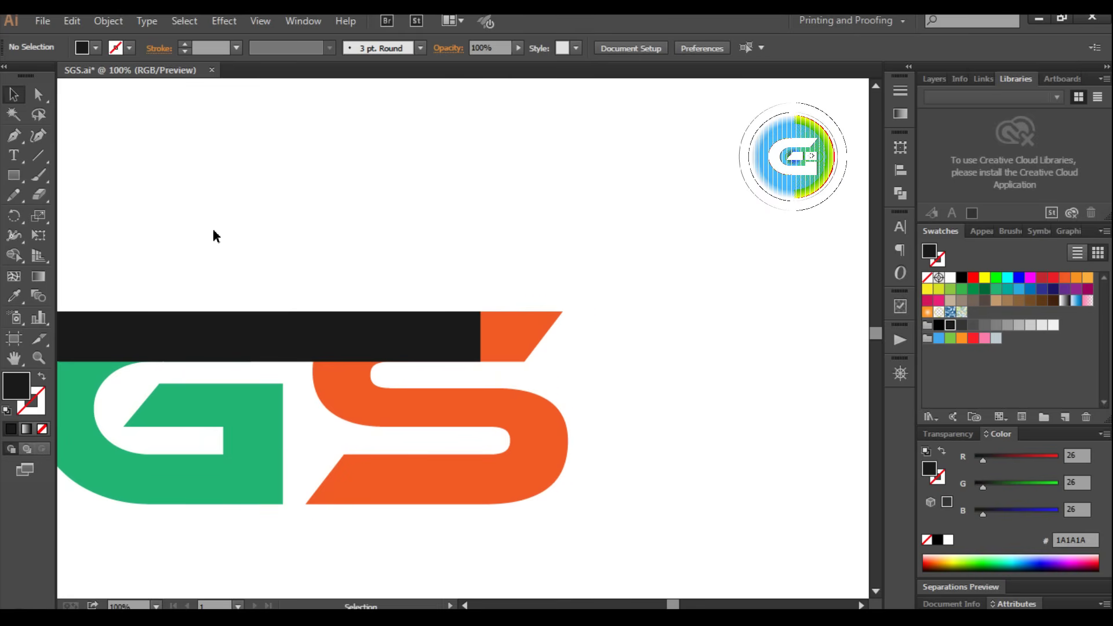
pyautogui.click(259, 339)
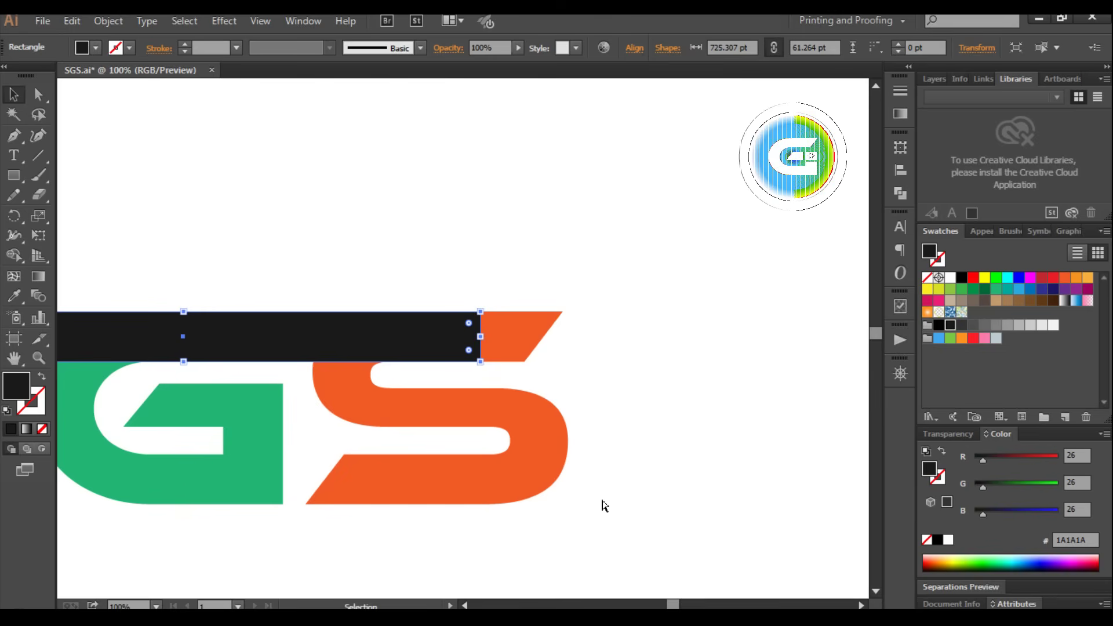
# - Apply a 10 pt Offset Path to the black bar, checking it with Preview
pyautogui.hotkey('ctrl', '-')
pyautogui.hotkey('ctrl', '-')
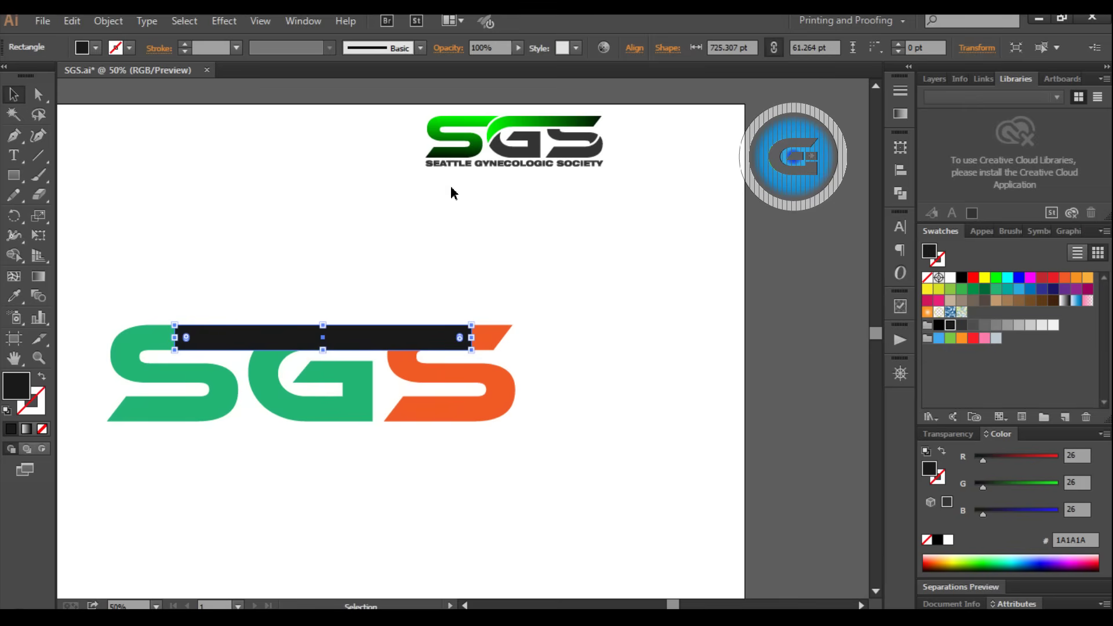
pyautogui.click(108, 21)
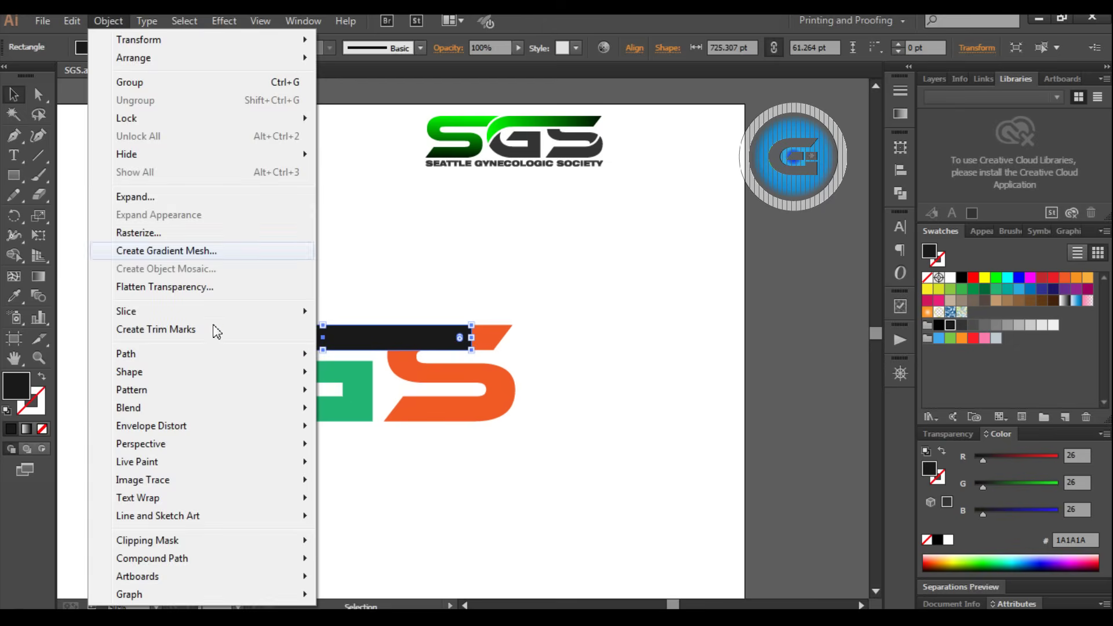
pyautogui.moveTo(126, 354)
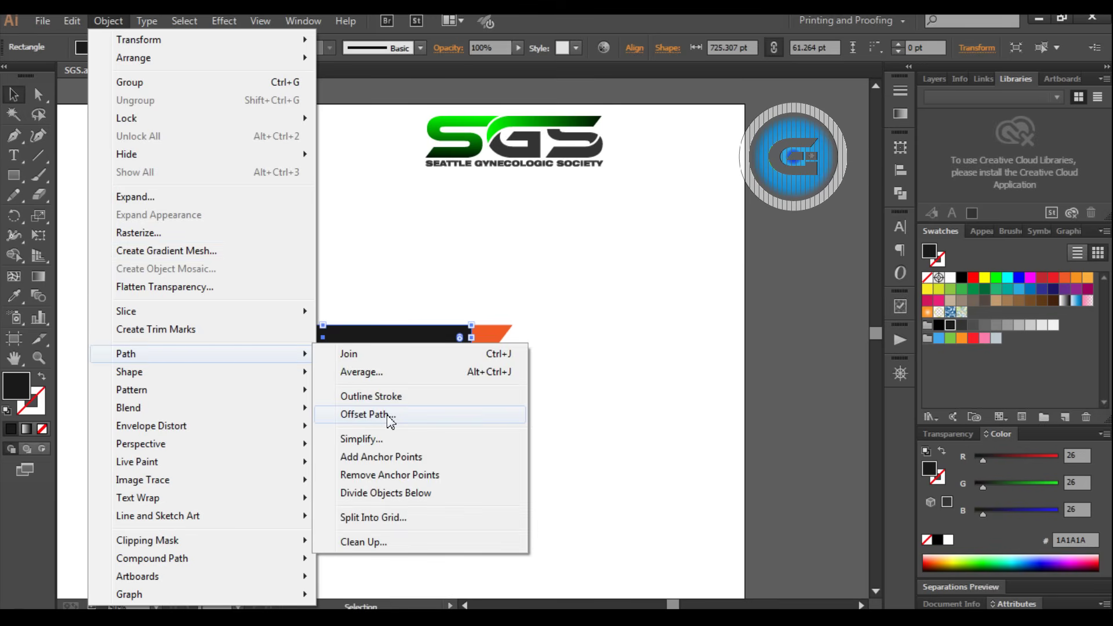
pyautogui.click(390, 421)
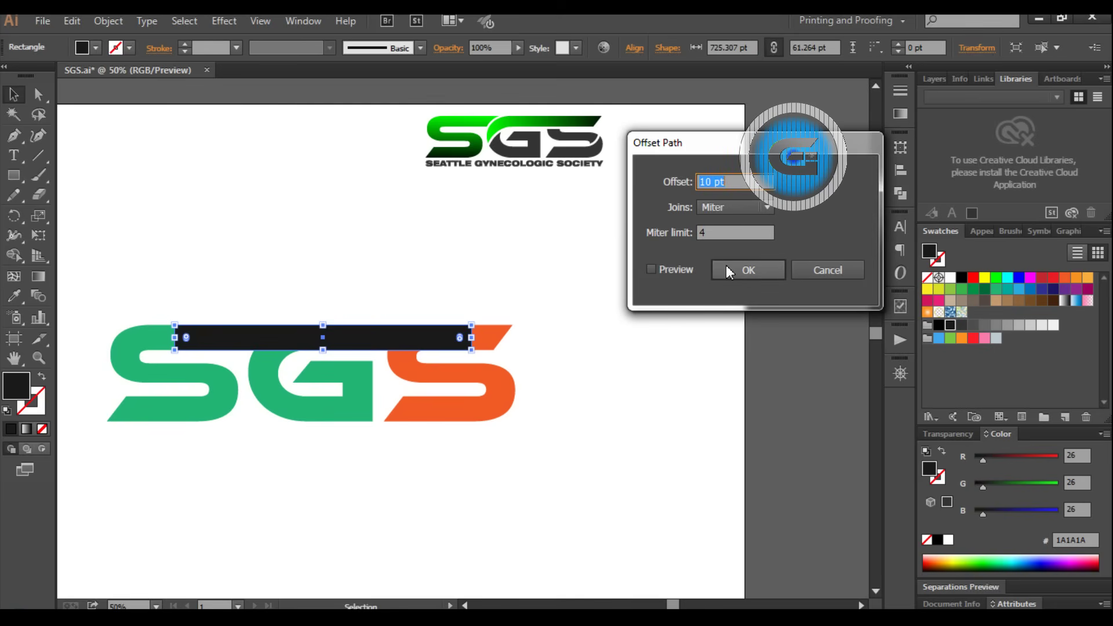
pyautogui.click(651, 269)
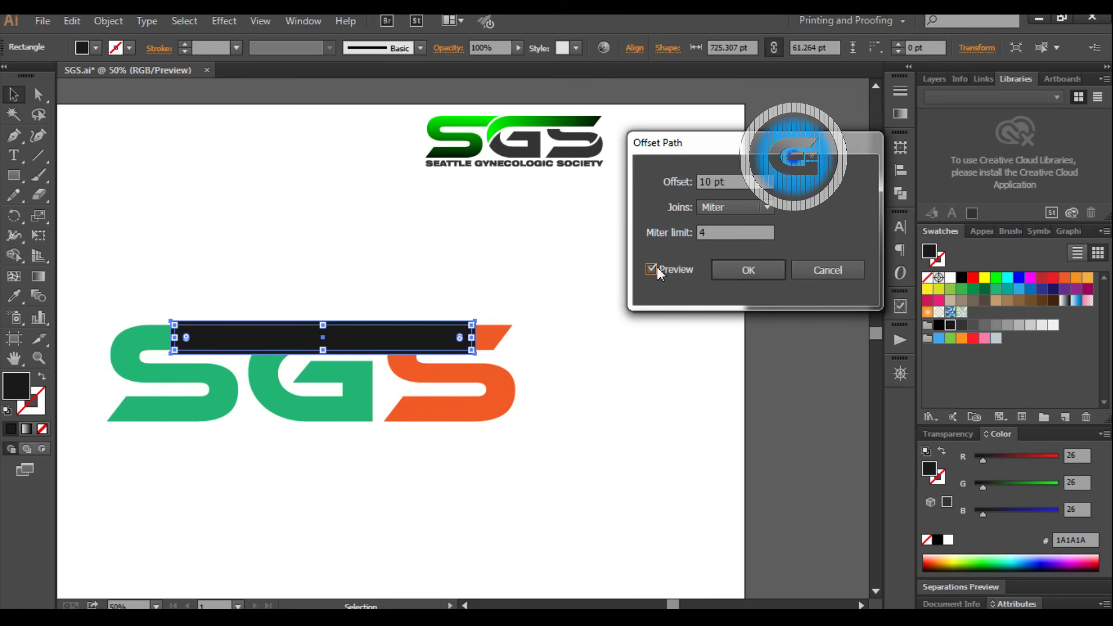
pyautogui.click(744, 270)
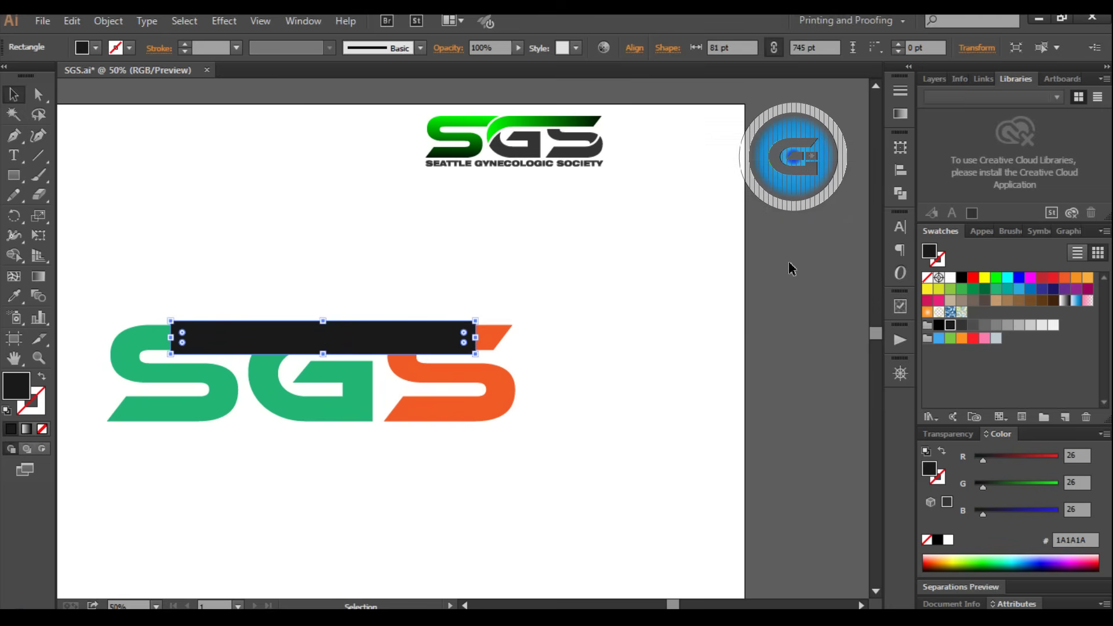
# - Fill the offset shape blue and zoom in closely on the black bar
pyautogui.click(1019, 279)
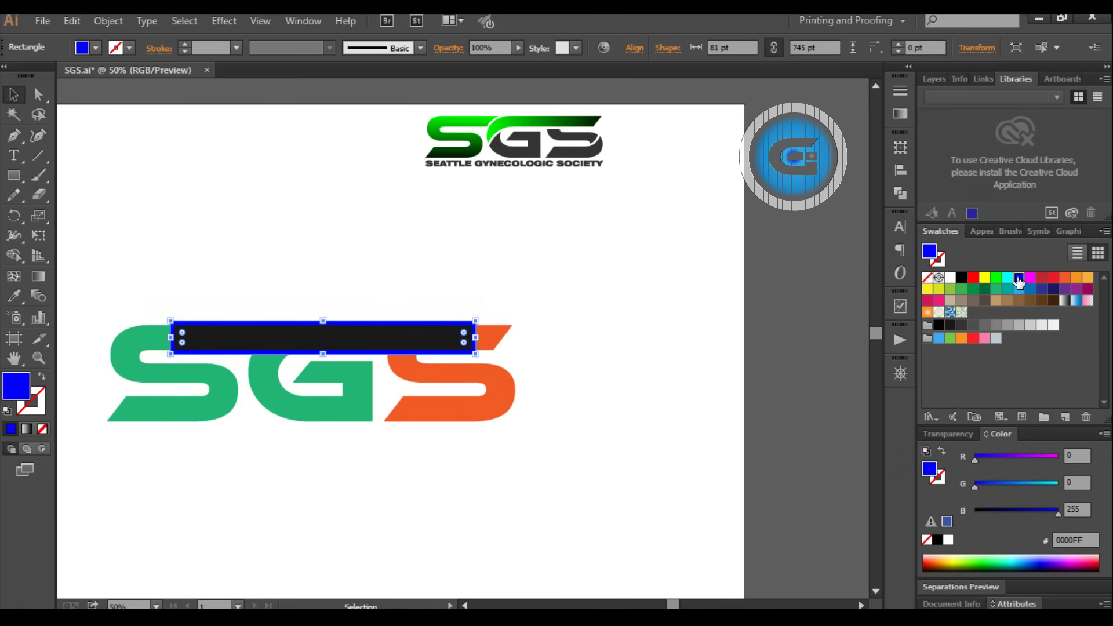
pyautogui.click(336, 268)
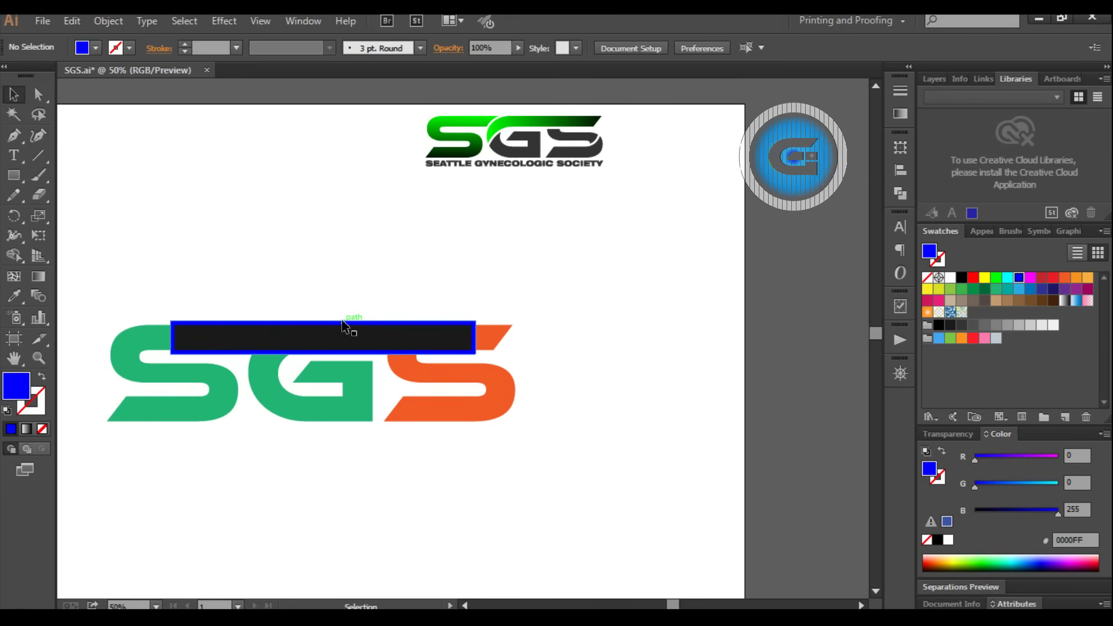
pyautogui.click(39, 358)
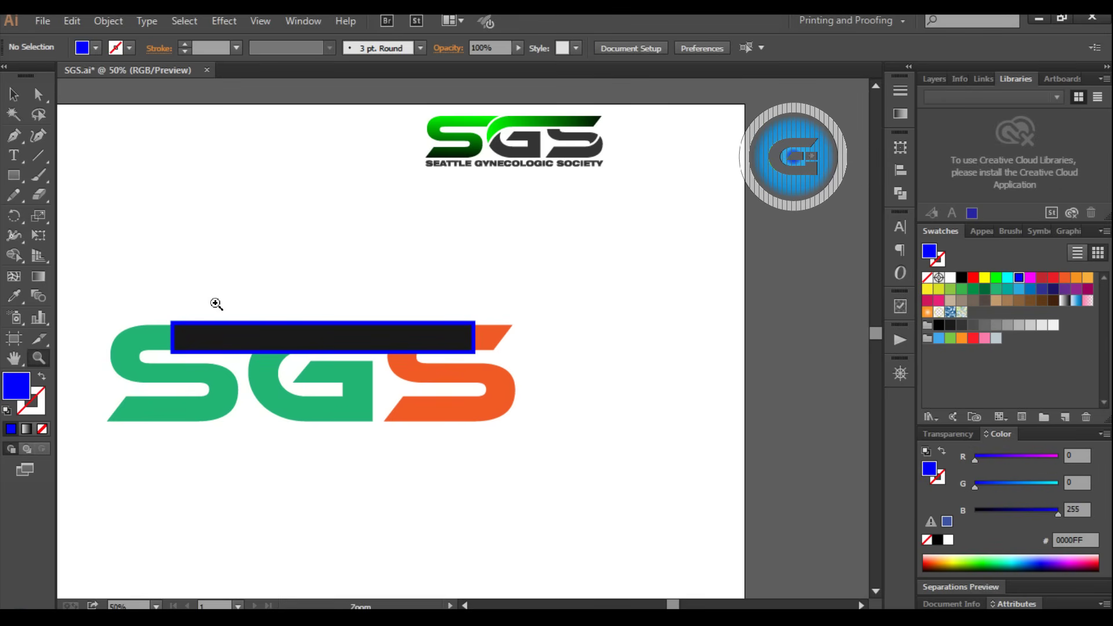
pyautogui.moveTo(284, 302); pyautogui.dragTo(453, 386)
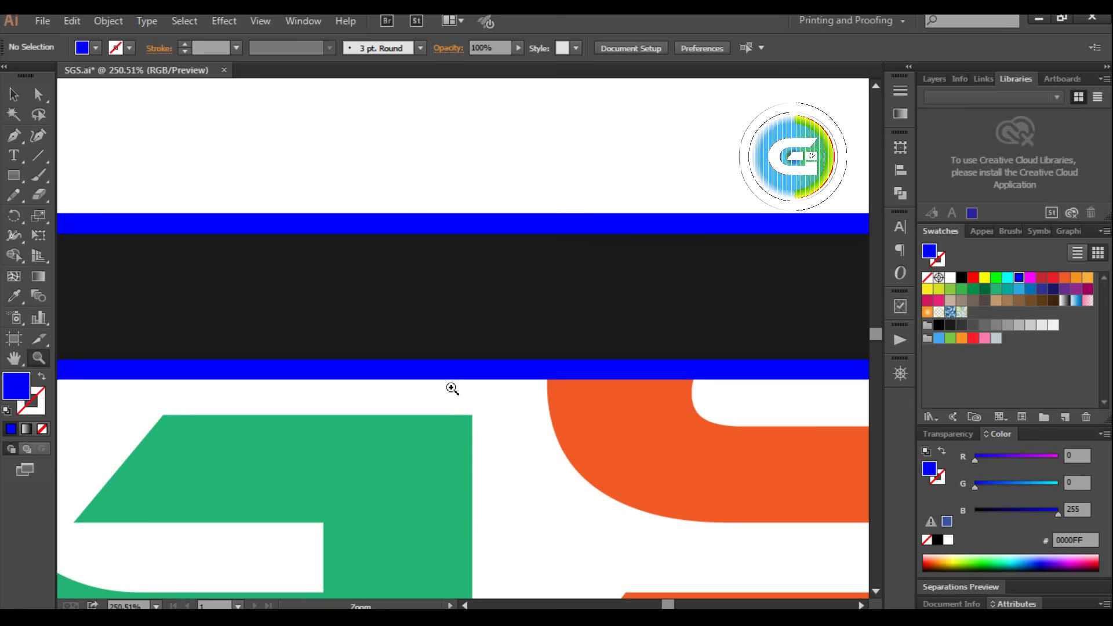
# - Use the Shape Builder to cut away the blue strip piece above the orange S
pyautogui.click(14, 94)
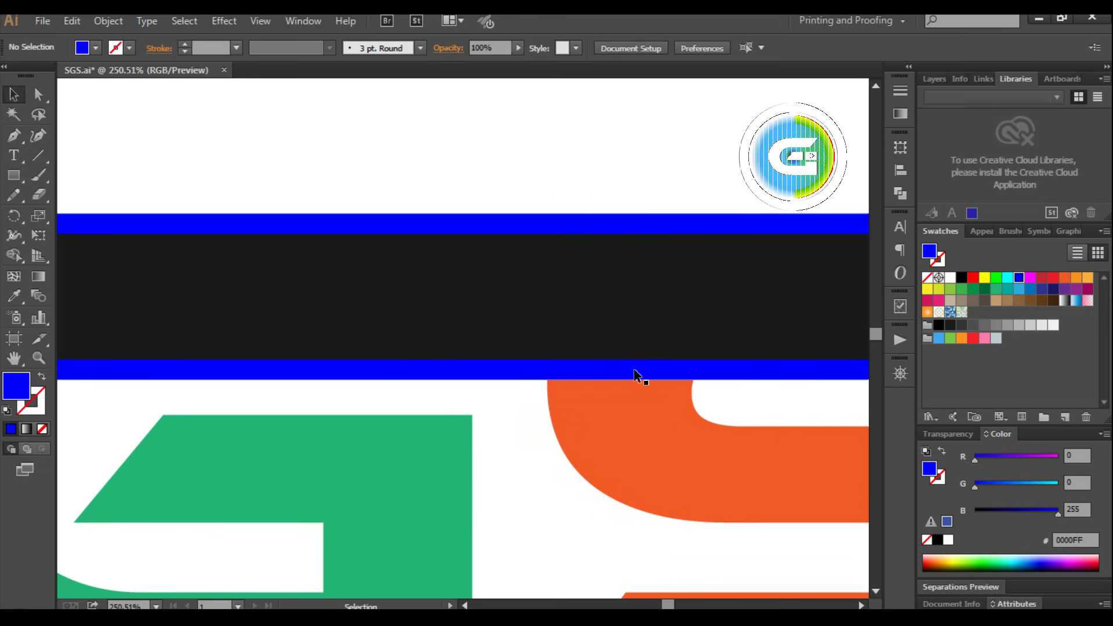
pyautogui.moveTo(545, 176); pyautogui.dragTo(722, 396)
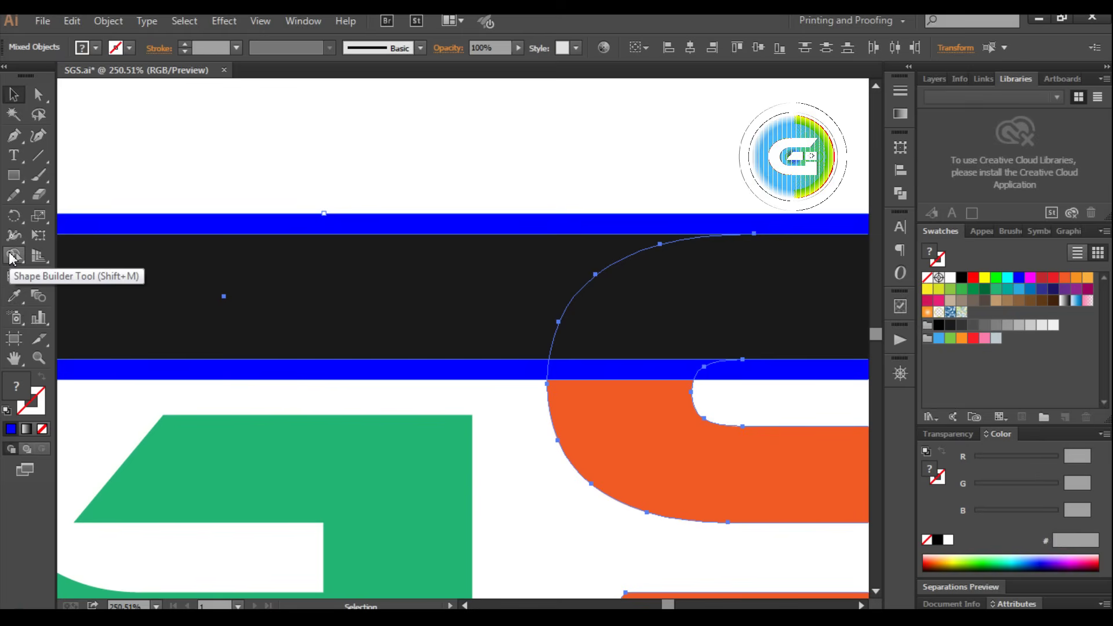
pyautogui.click(13, 256)
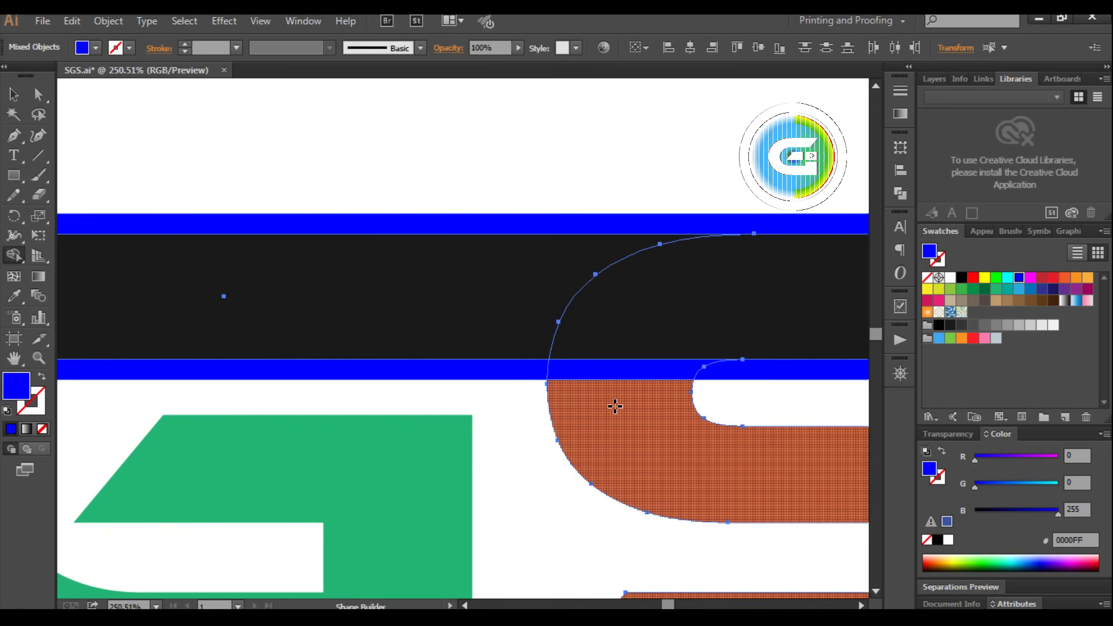
pyautogui.click(638, 369)
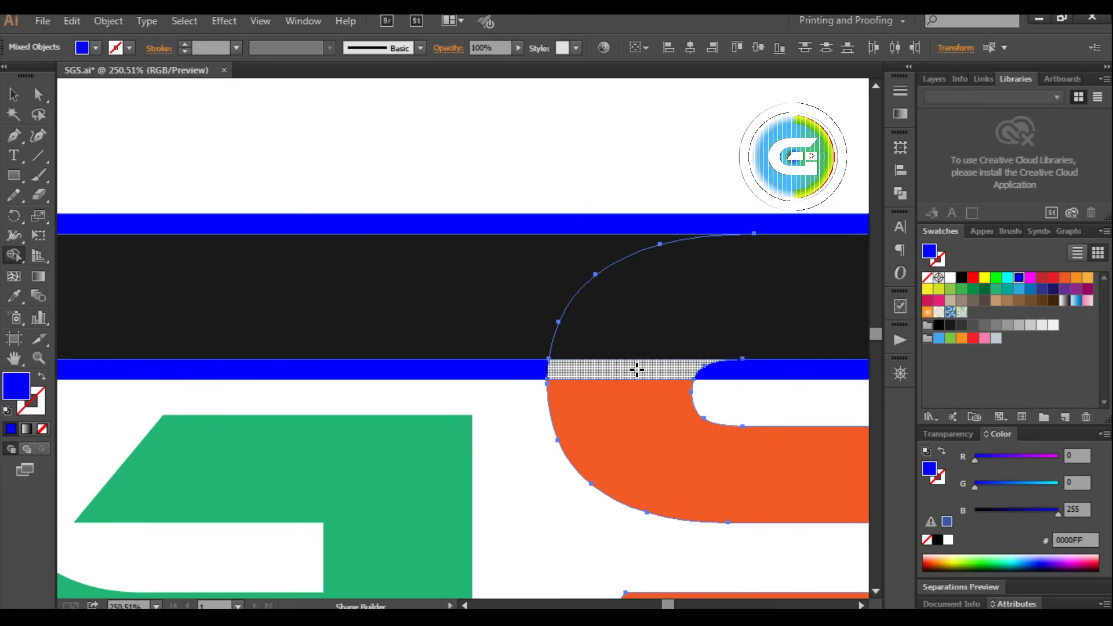
pyautogui.click(13, 94)
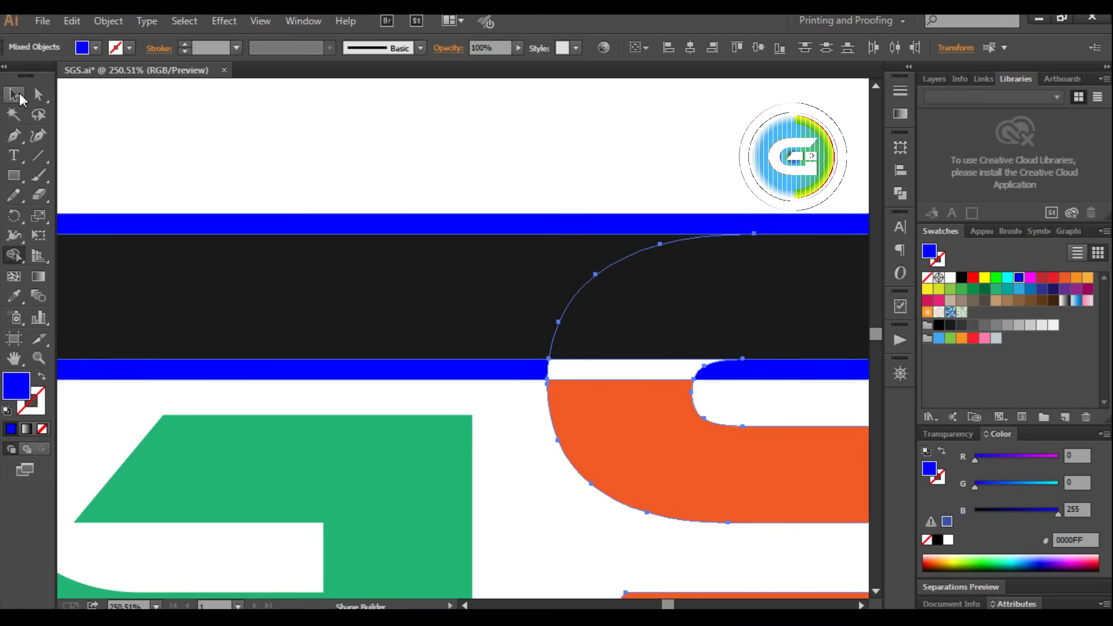
pyautogui.click(311, 141)
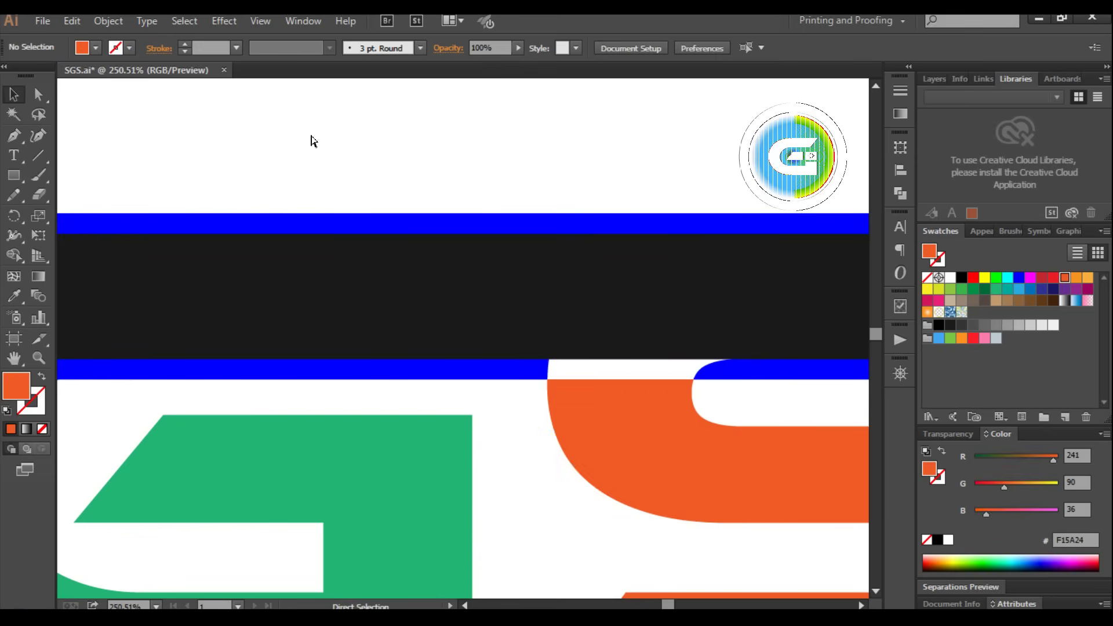
# - Move the black bar down onto the letter tops and delete the blue rectangle
pyautogui.hotkey('ctrl', '1')
pyautogui.hotkey('ctrl', '-')
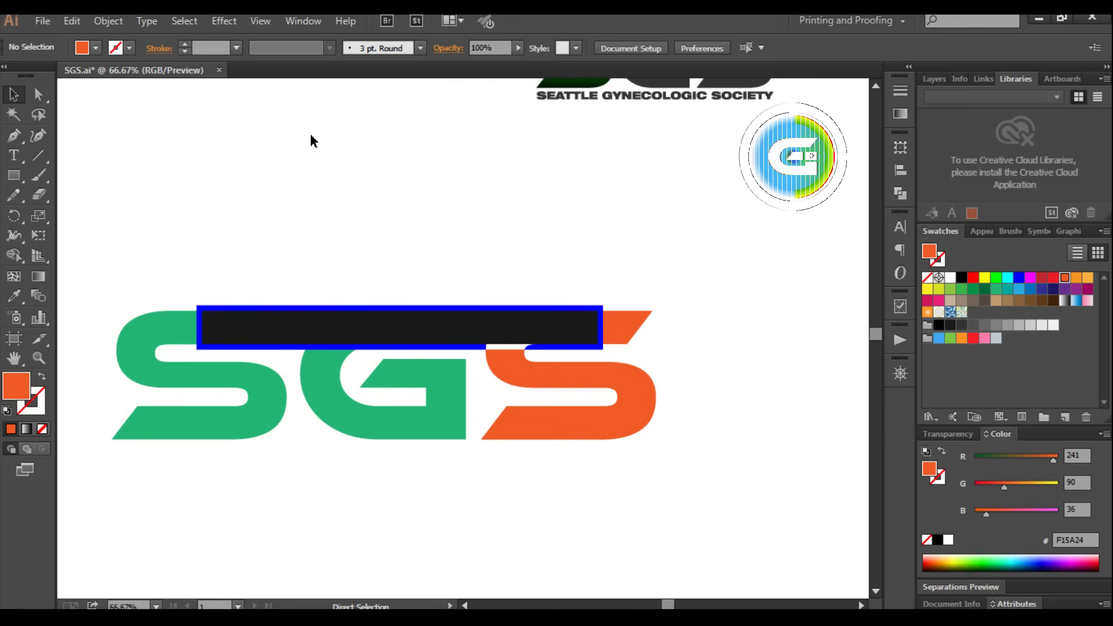
pyautogui.moveTo(522, 310); pyautogui.dragTo(512, 246)
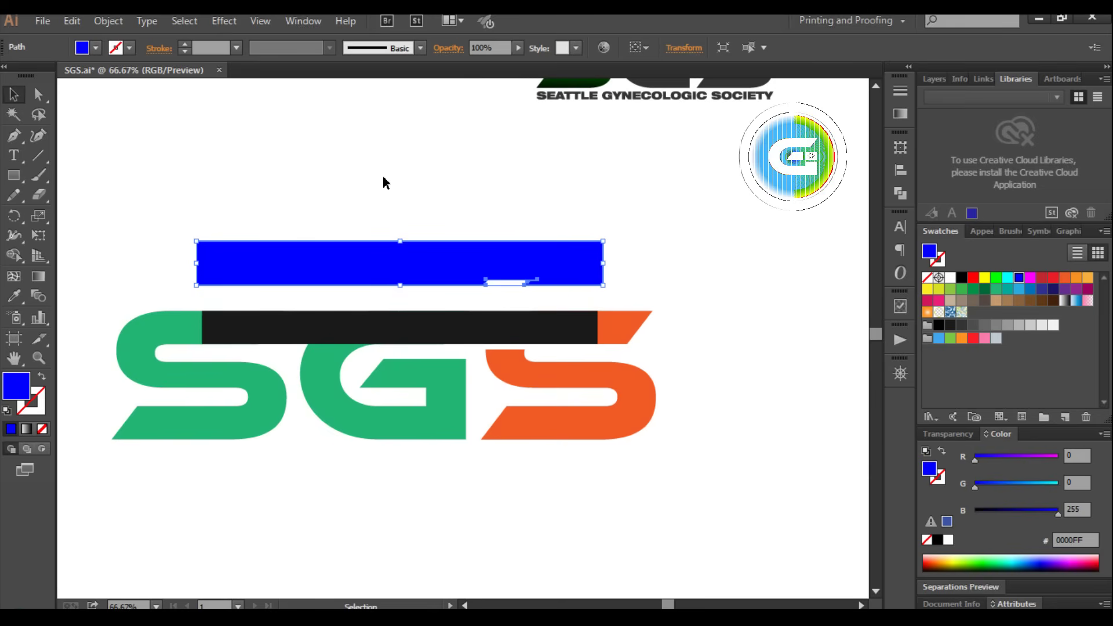
pyautogui.click(323, 170)
pyautogui.click(410, 264)
pyautogui.press('Delete')
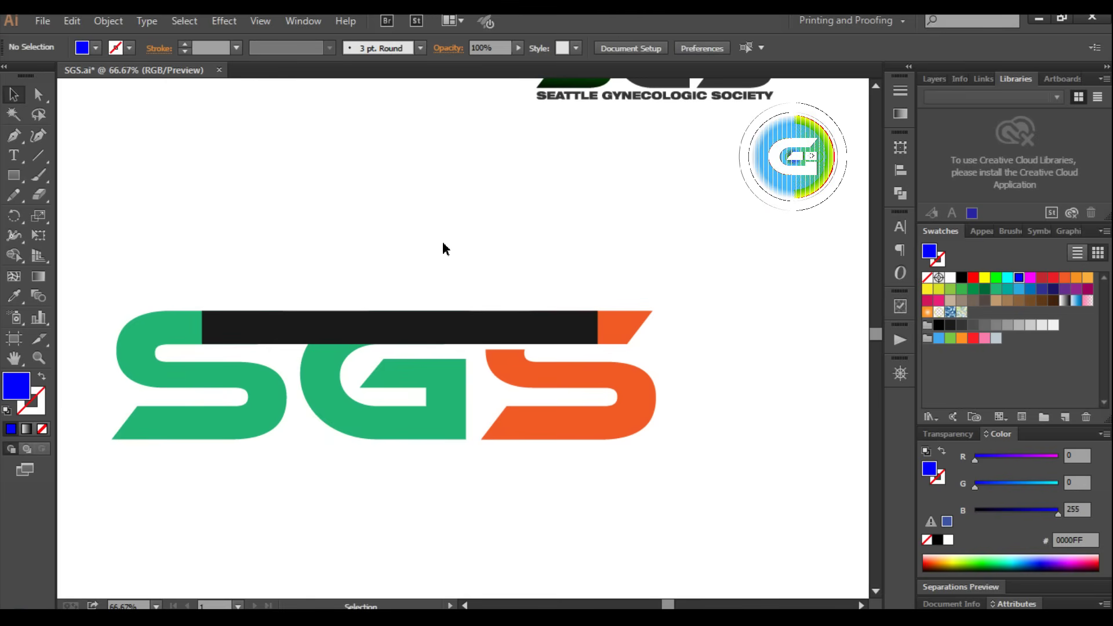
# - Add a 10 pt offset path around the G and fill it bright green (00FF00)
pyautogui.scroll(2, 443, 250)
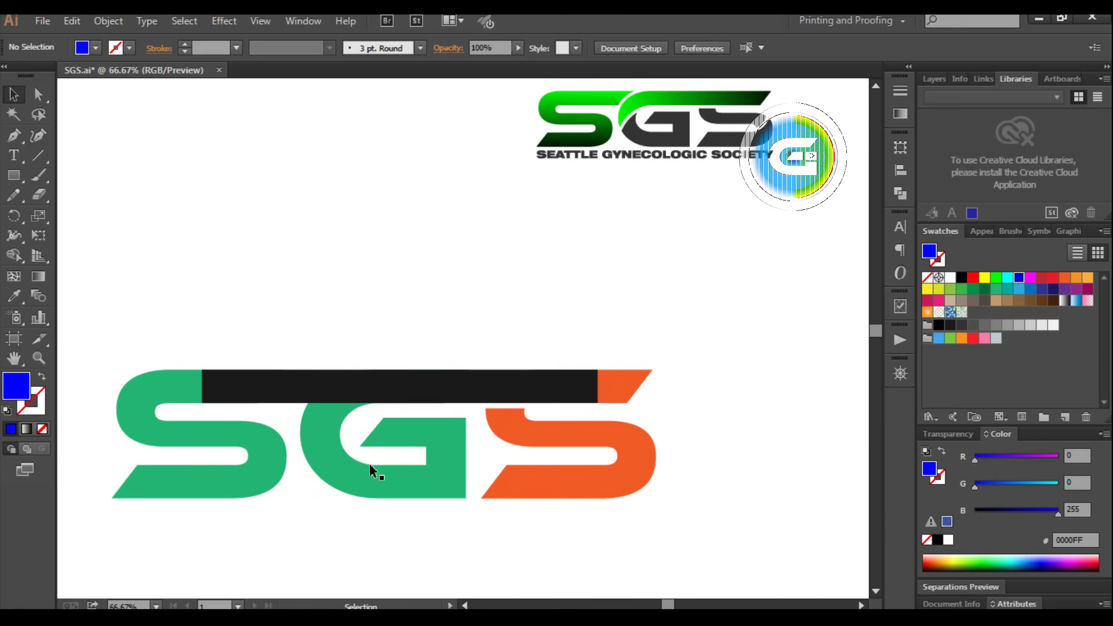
pyautogui.click(320, 422)
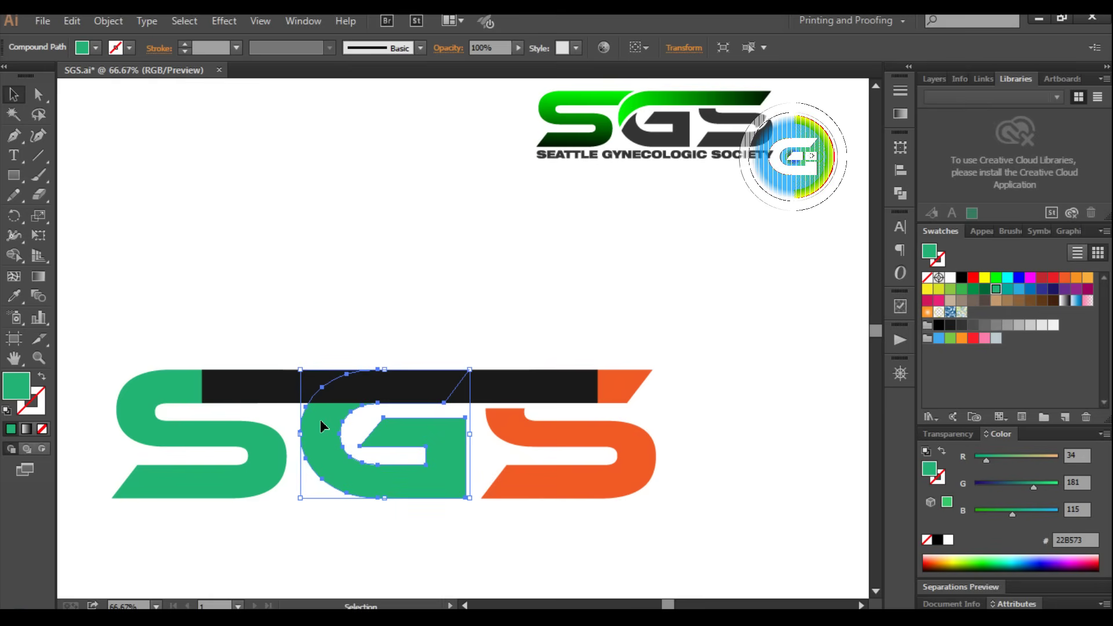
pyautogui.click(113, 25)
pyautogui.moveTo(156, 354)
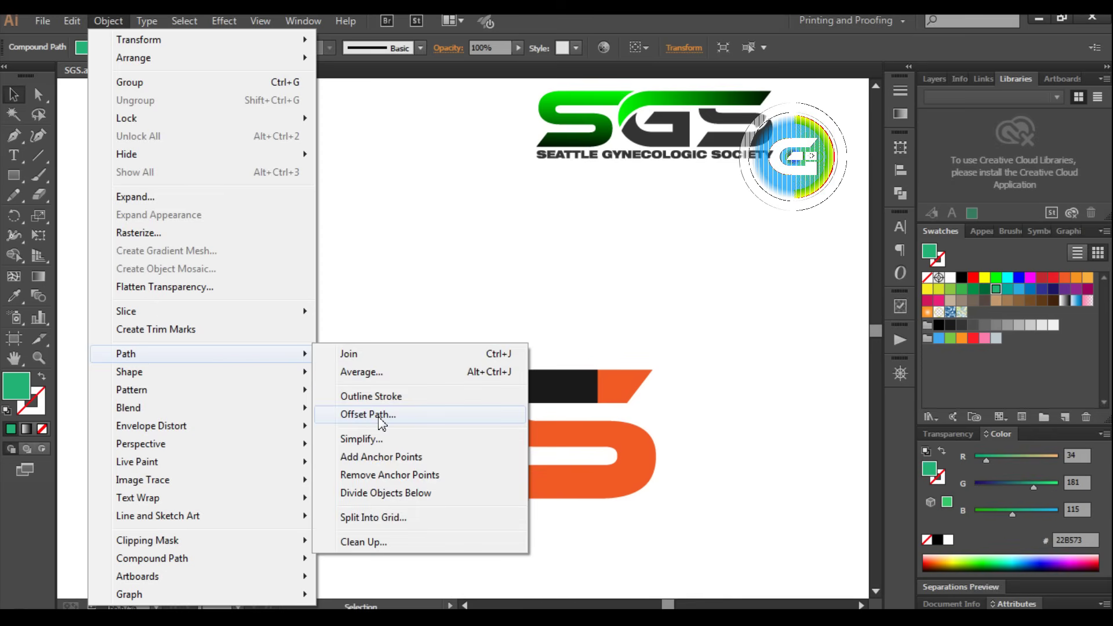
pyautogui.click(368, 414)
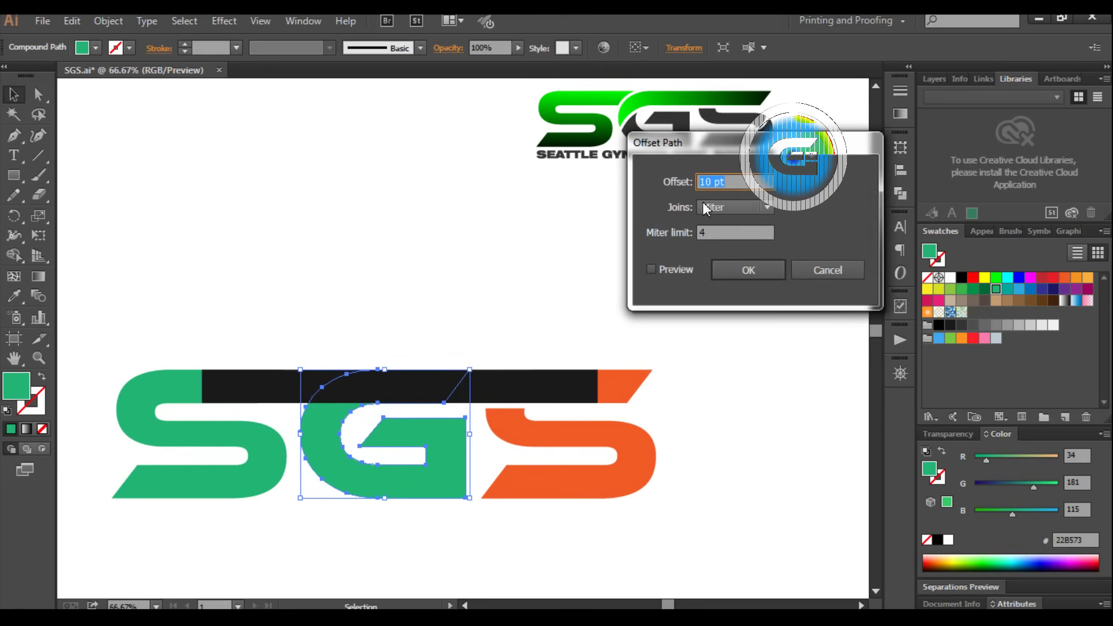
pyautogui.click(651, 270)
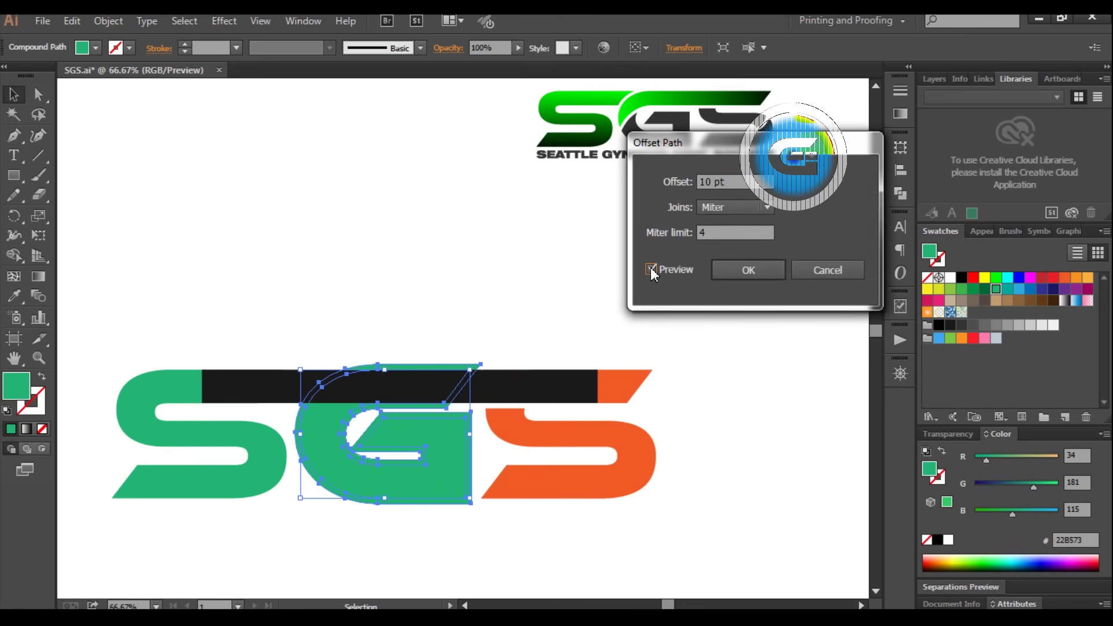
pyautogui.click(748, 270)
pyautogui.click(997, 279)
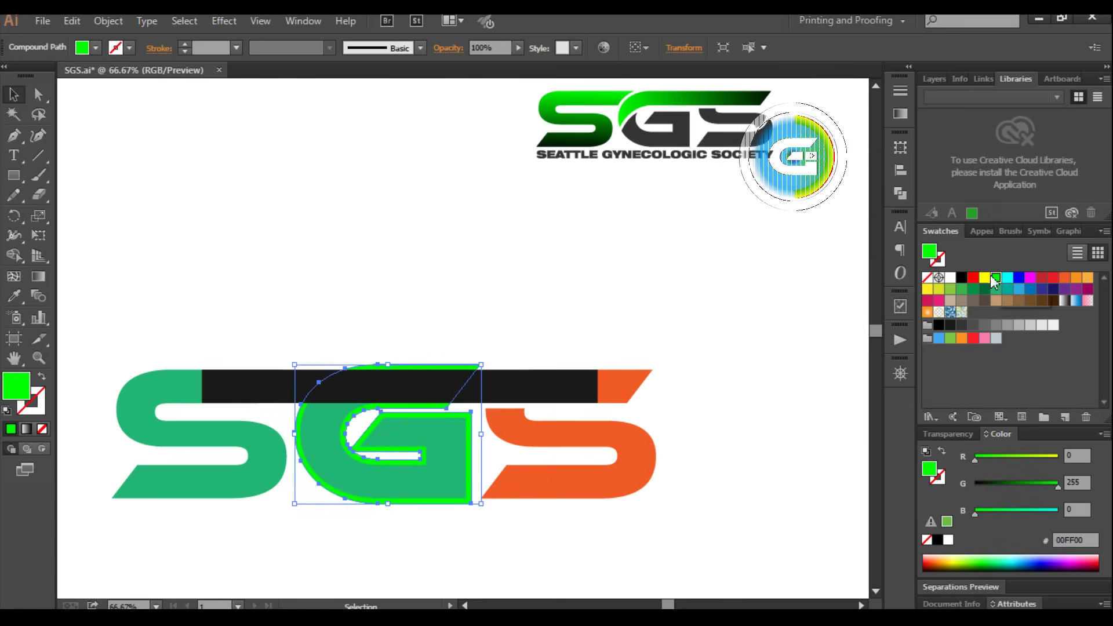
pyautogui.click(270, 298)
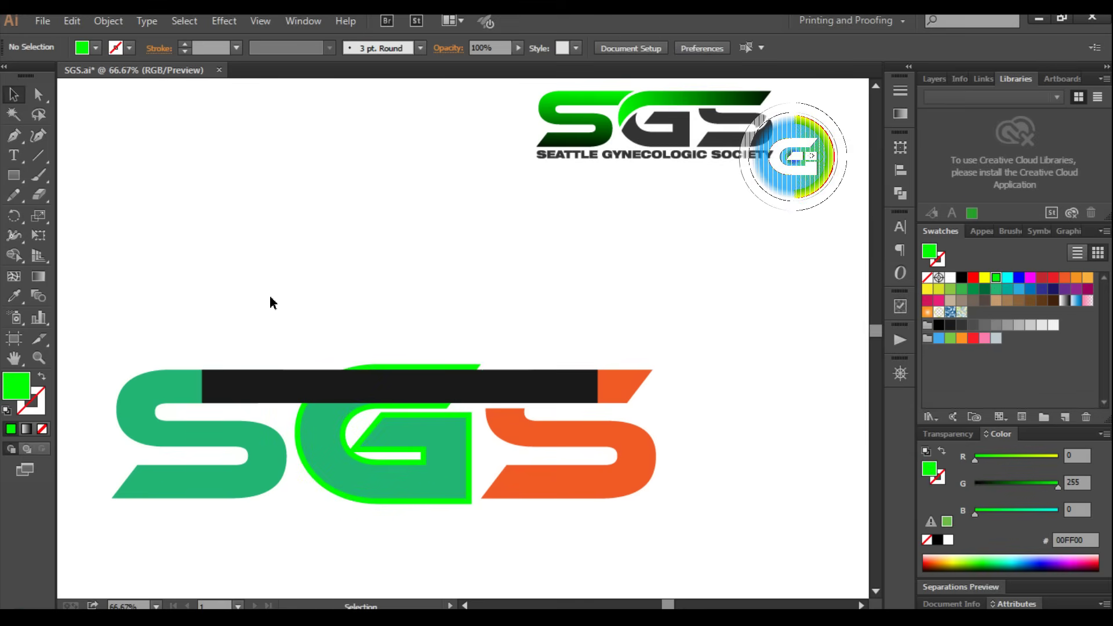
pyautogui.hotkey('ctrl', '1')
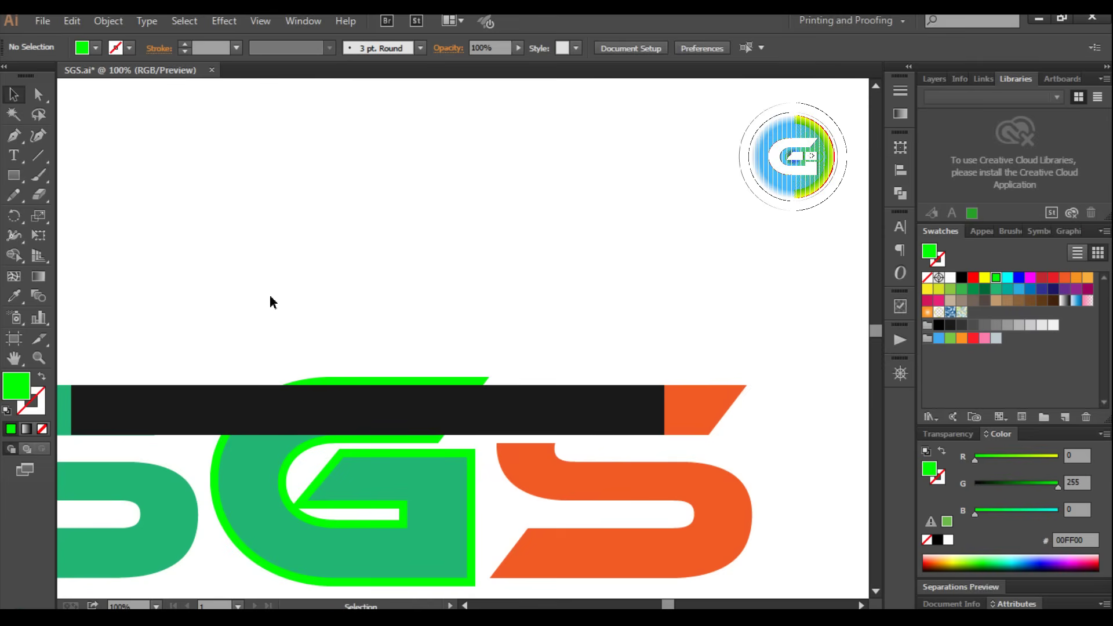
# - Use the Shape Builder on the bar and G to remove the curved sliver between them
pyautogui.moveTo(180, 331); pyautogui.dragTo(292, 497)
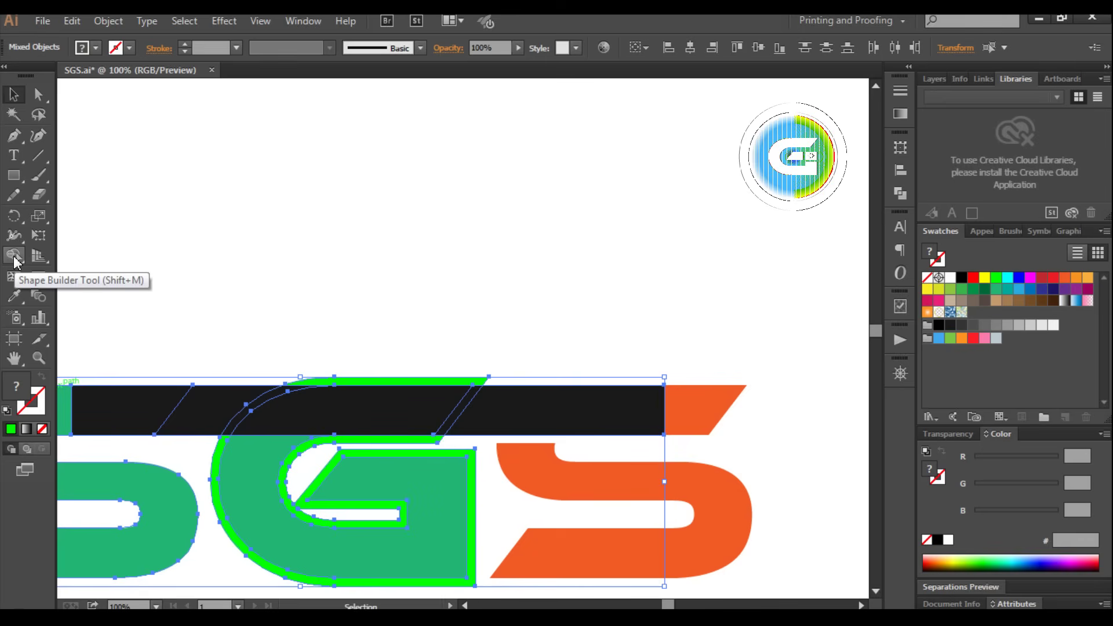
pyautogui.click(14, 258)
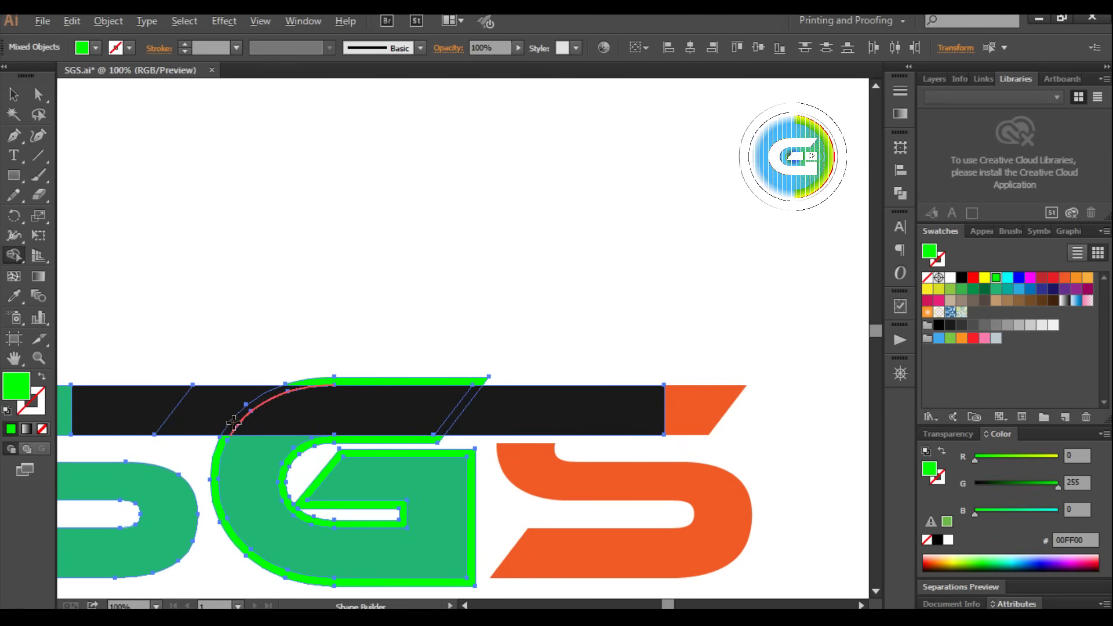
pyautogui.keyDown('alt'); pyautogui.click(235, 420); pyautogui.keyUp('alt')
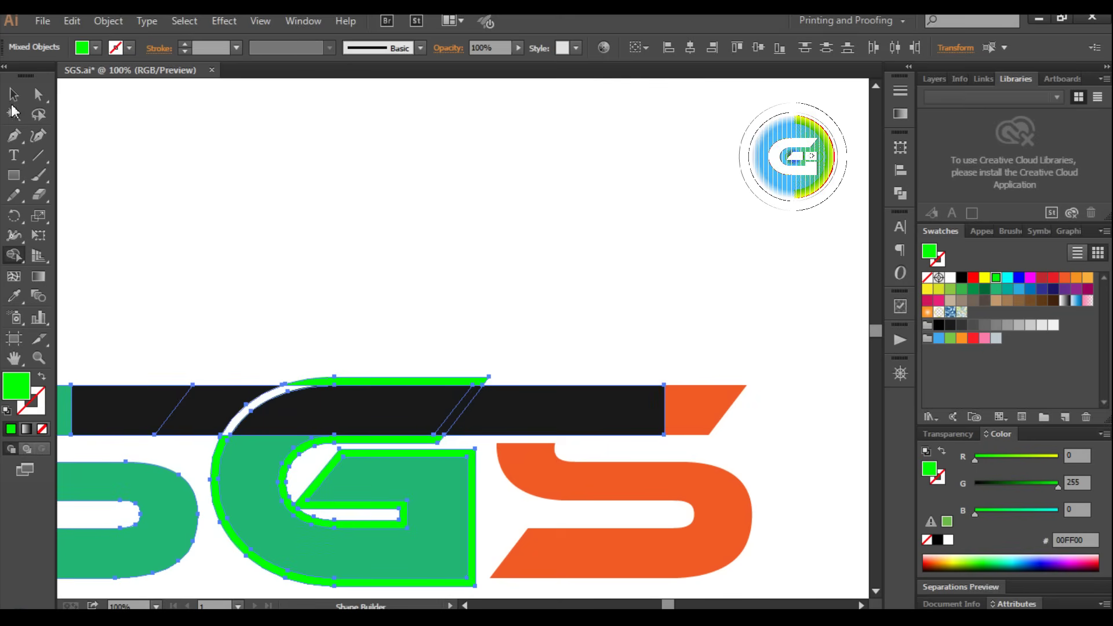
# - Move the bright green offset outline away from the letters and delete it
pyautogui.press('v')
pyautogui.click(348, 316)
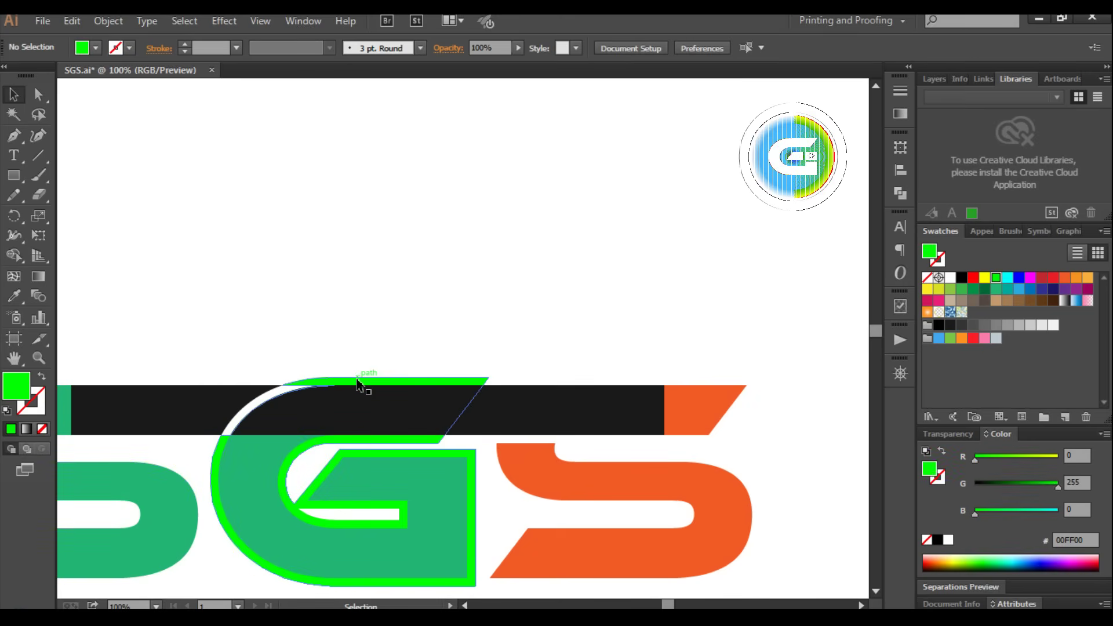
pyautogui.moveTo(359, 383); pyautogui.dragTo(380, 248)
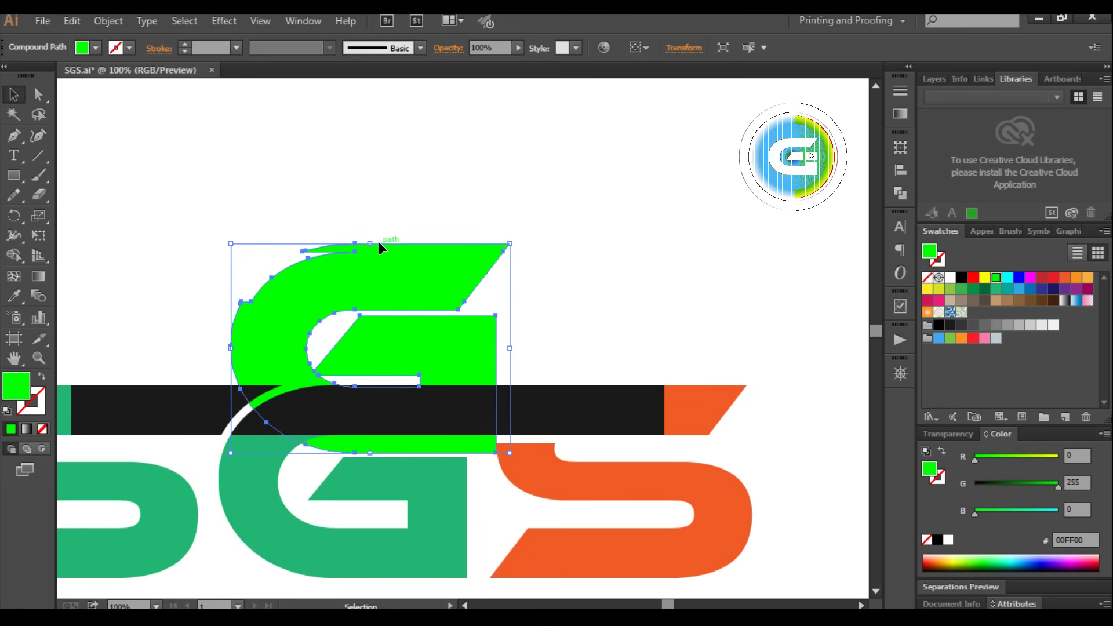
pyautogui.press('Delete')
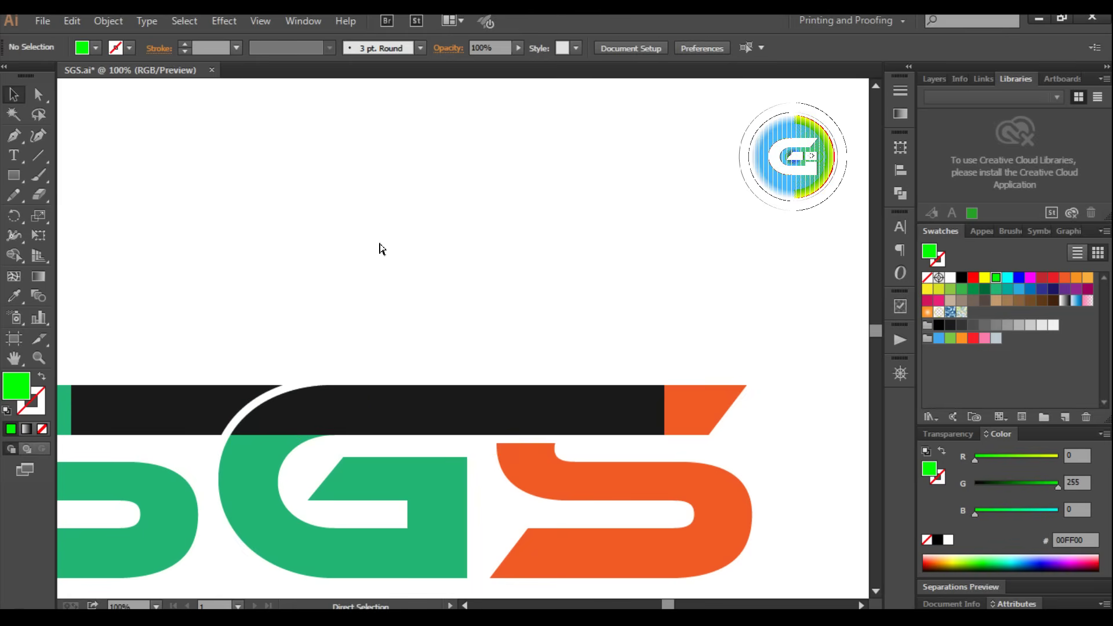
pyautogui.hotkey('ctrl', '-')
pyautogui.hotkey('ctrl', '-')
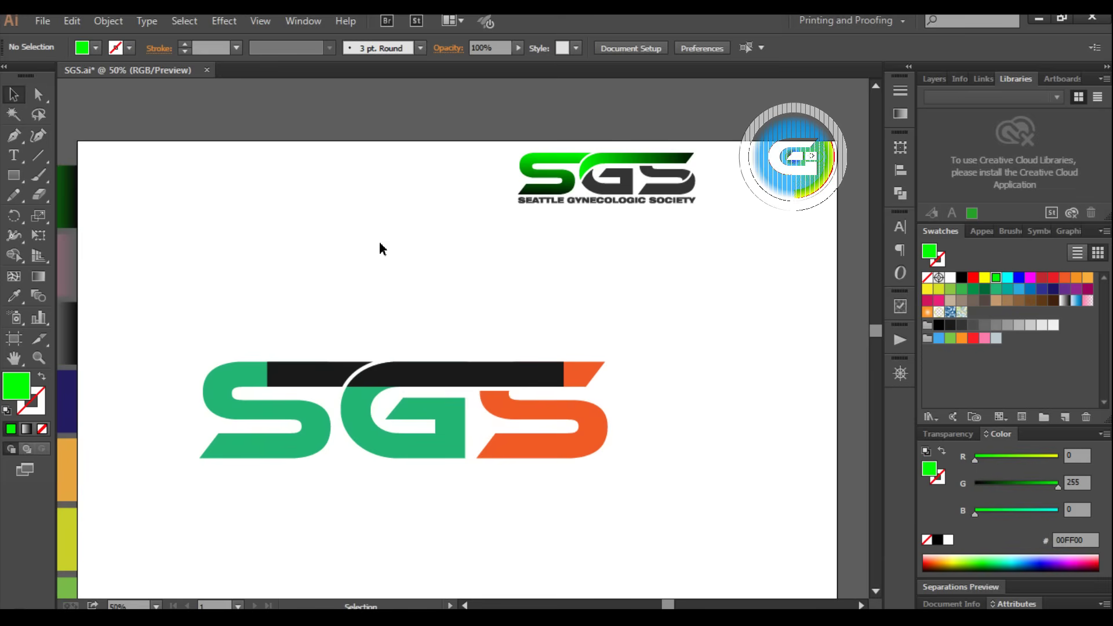
# - Unite the black bar above the G with the G using Pathfinder
pyautogui.click(411, 377)
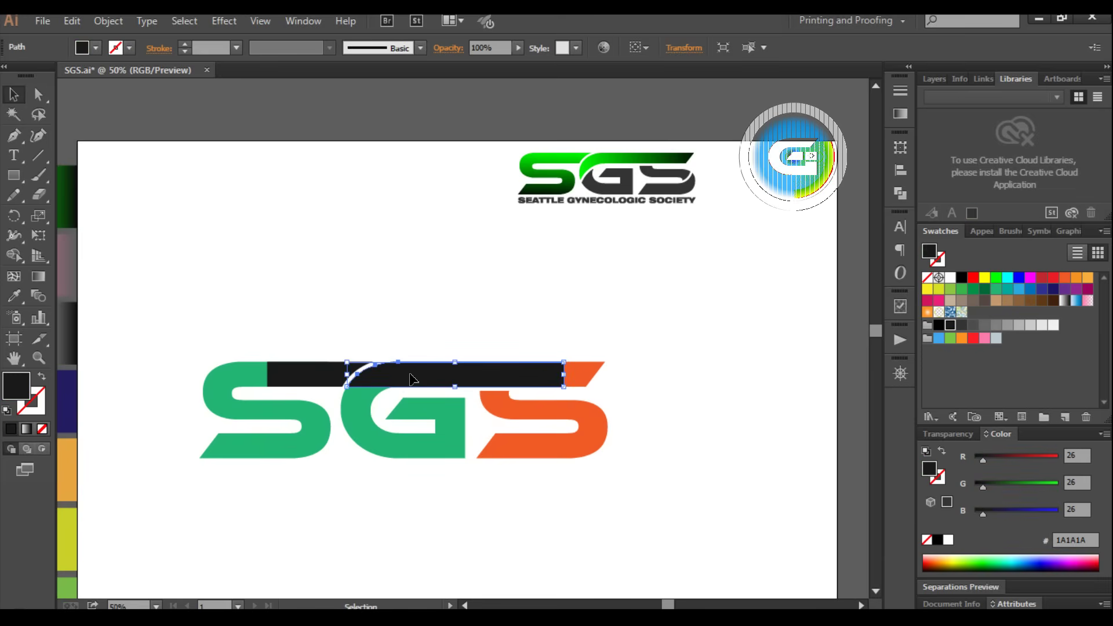
pyautogui.keyDown('shift'); pyautogui.click(375, 416); pyautogui.keyUp('shift')
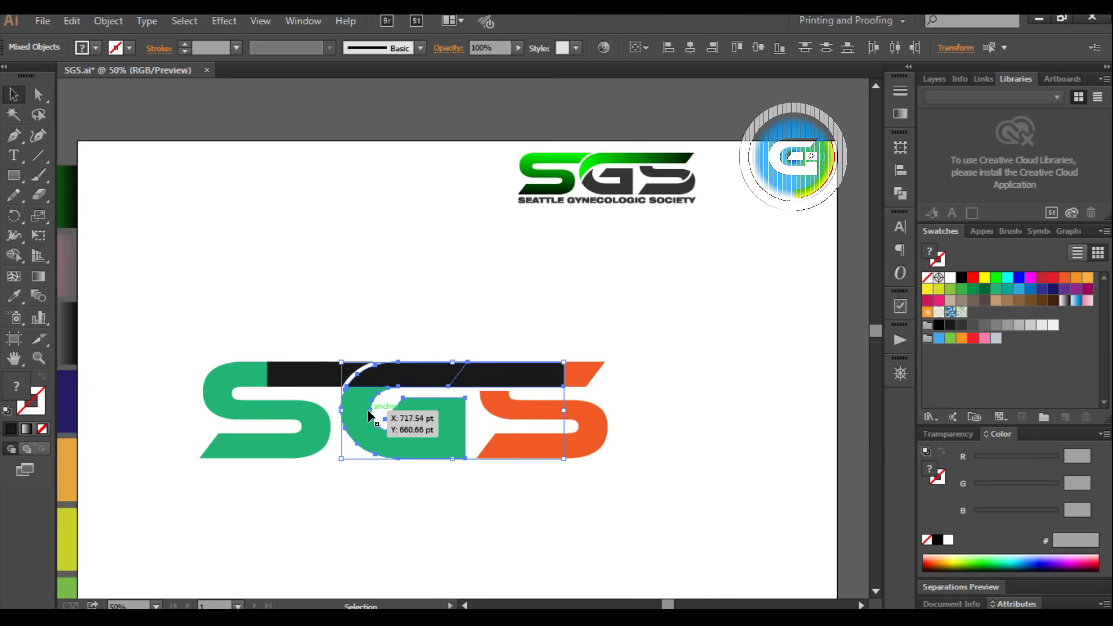
pyautogui.click(897, 195)
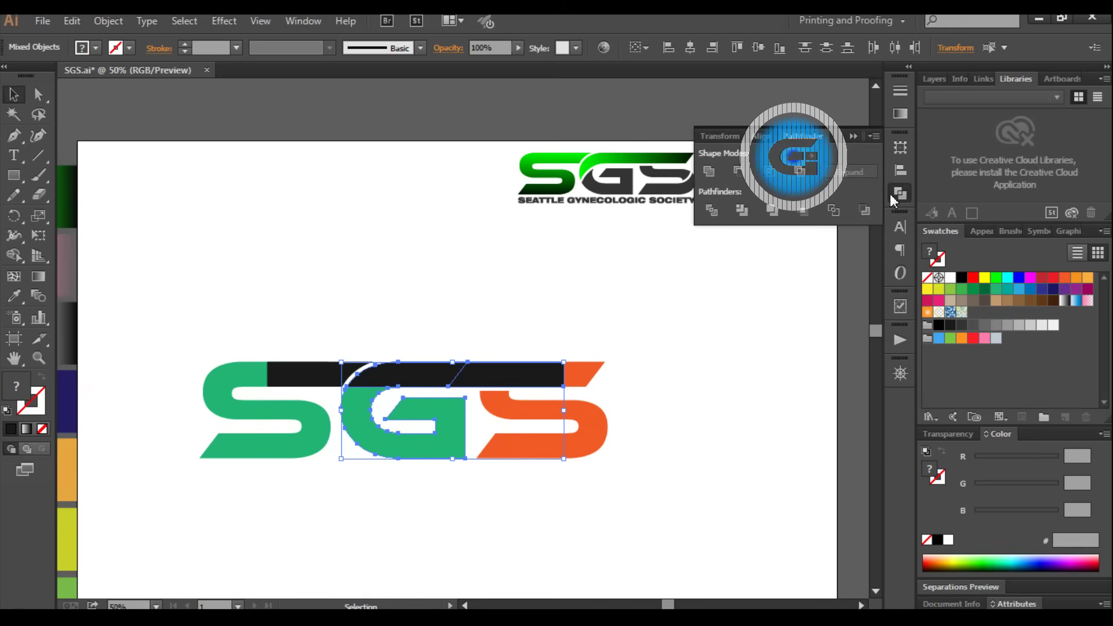
pyautogui.click(709, 171)
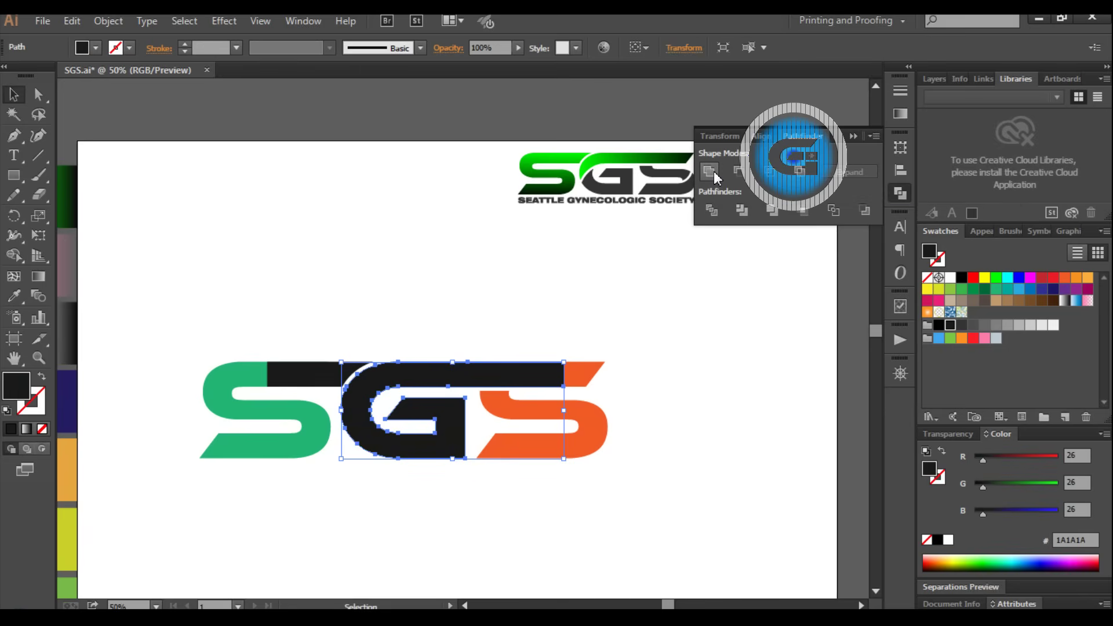
pyautogui.click(439, 273)
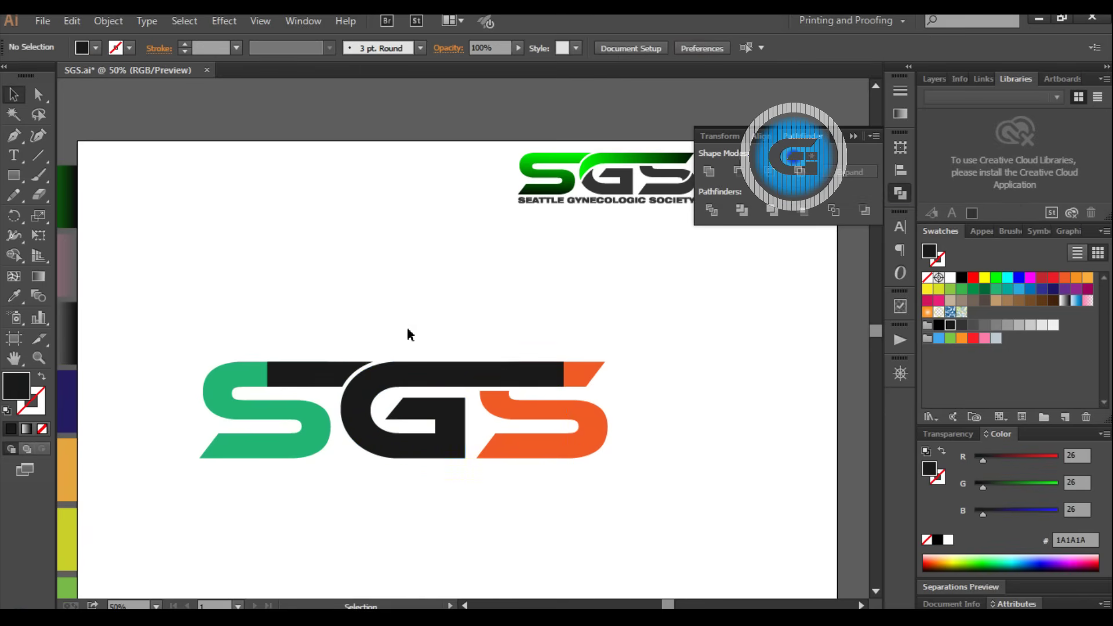
# - Unite the orange S with the black G shape, then ungroup the merged GS
pyautogui.click(596, 371)
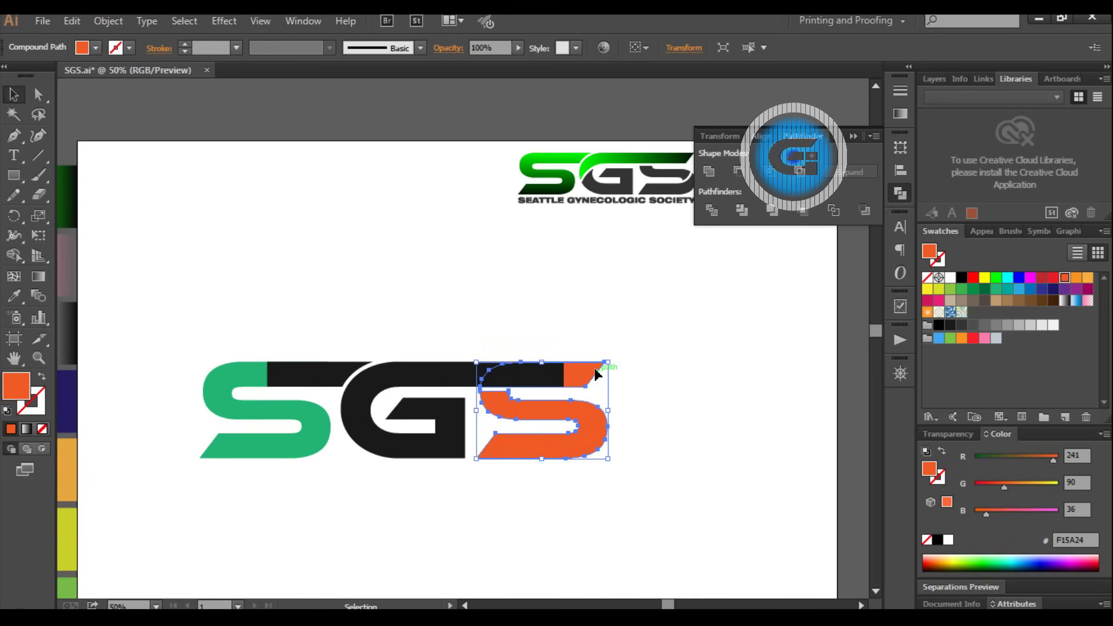
pyautogui.keyDown('shift'); pyautogui.click(451, 379); pyautogui.keyUp('shift')
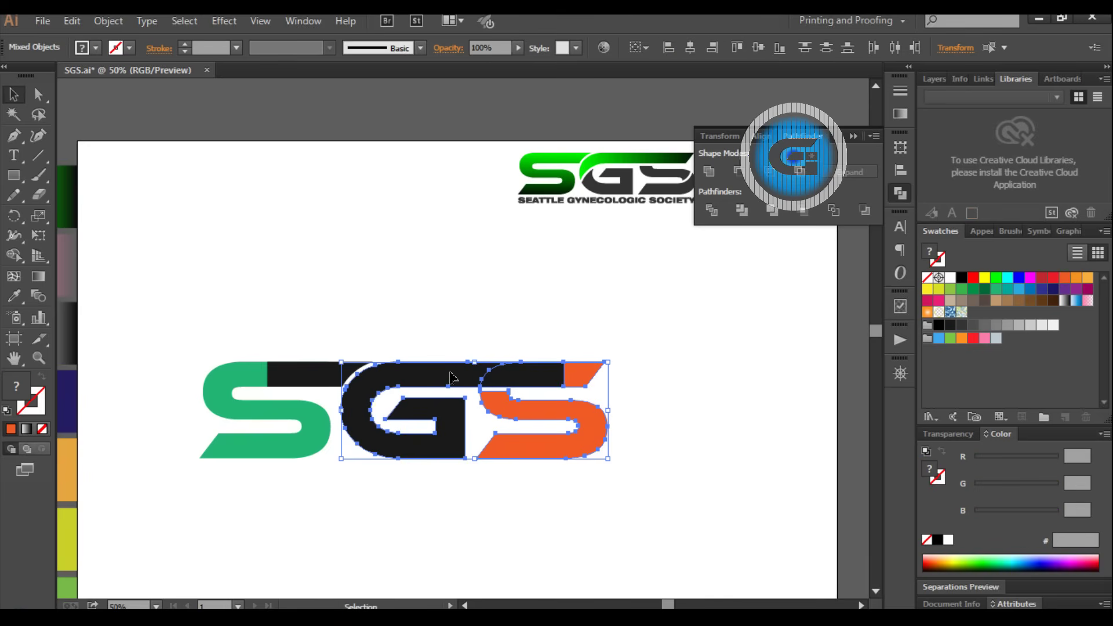
pyautogui.click(707, 171)
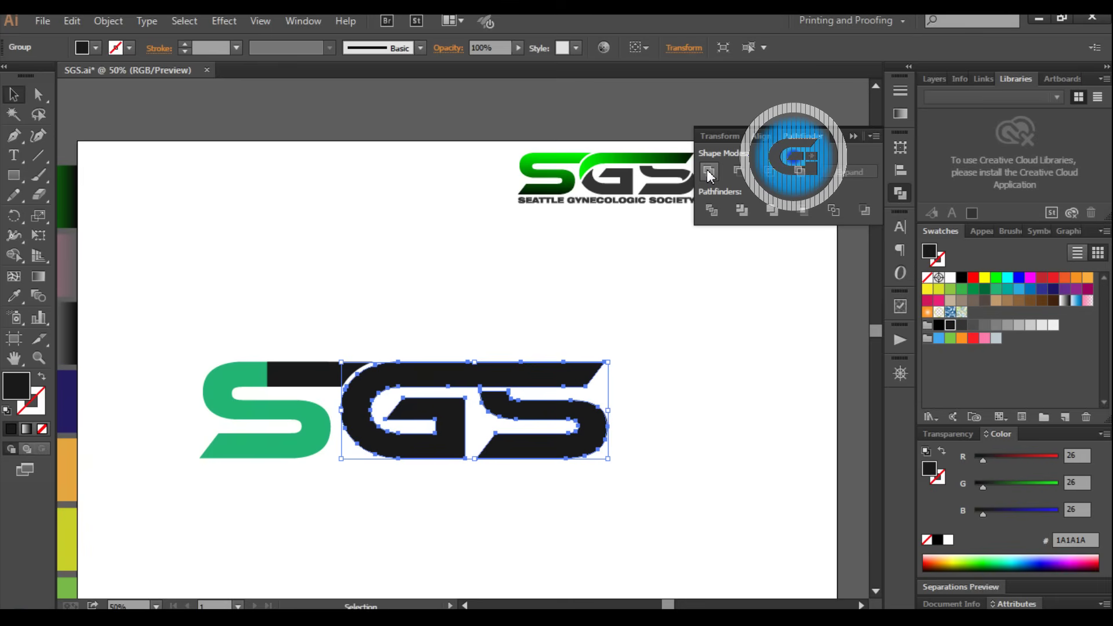
pyautogui.click(562, 310)
pyautogui.click(525, 374)
pyautogui.click(107, 22)
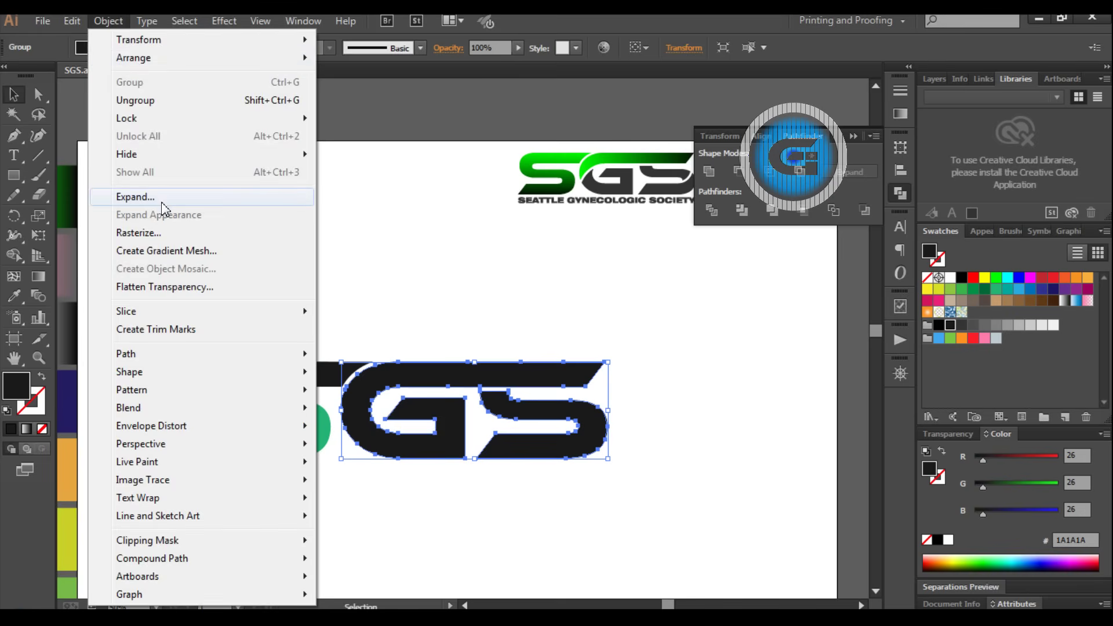
pyautogui.click(152, 101)
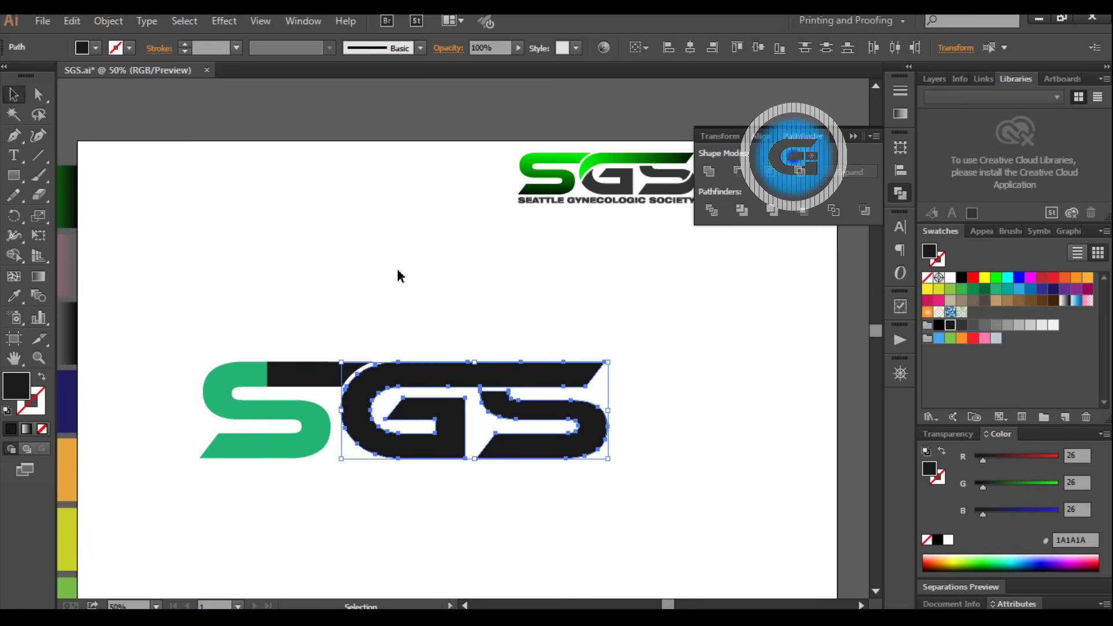
pyautogui.click(398, 276)
# - Unite the first green S with the black bar above it
pyautogui.click(555, 426)
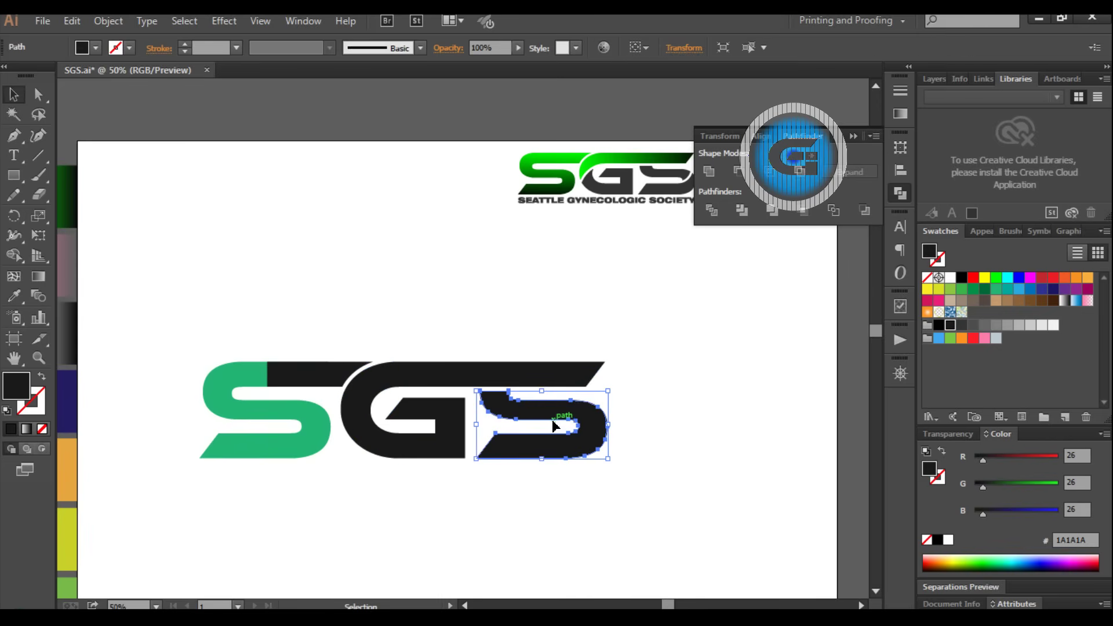
pyautogui.click(697, 443)
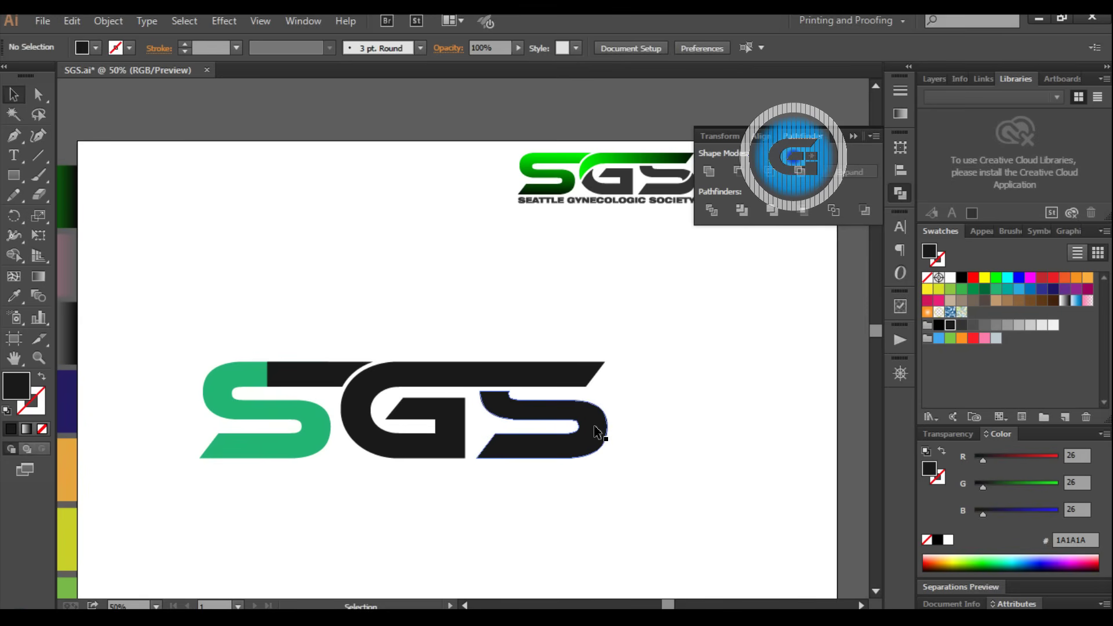
pyautogui.click(593, 435)
pyautogui.click(675, 413)
pyautogui.scroll(3, 673, 409)
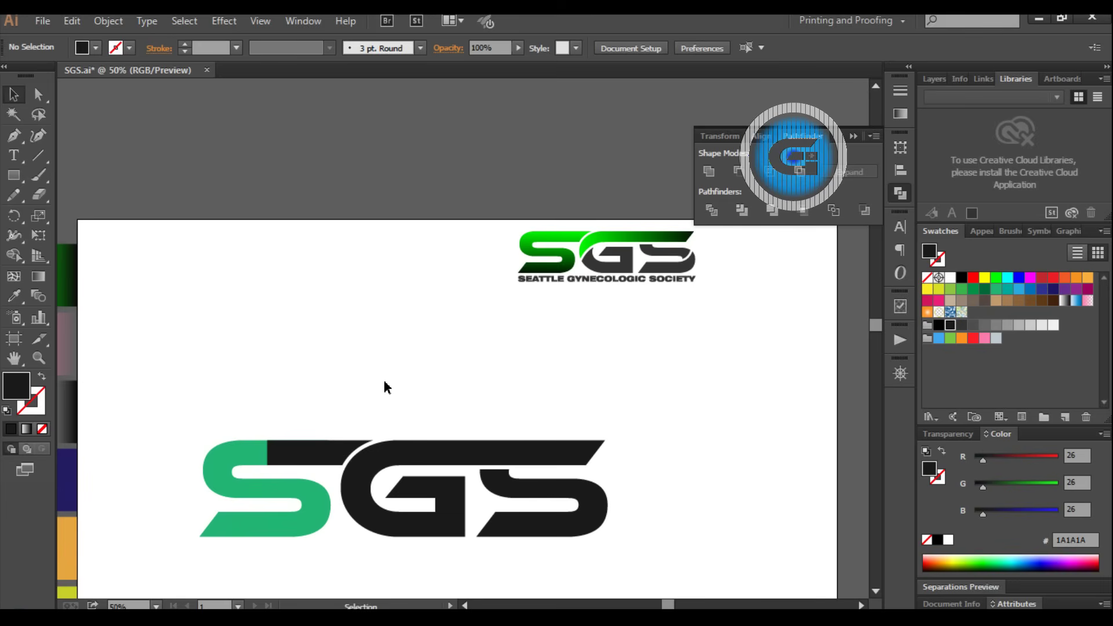
pyautogui.click(324, 455)
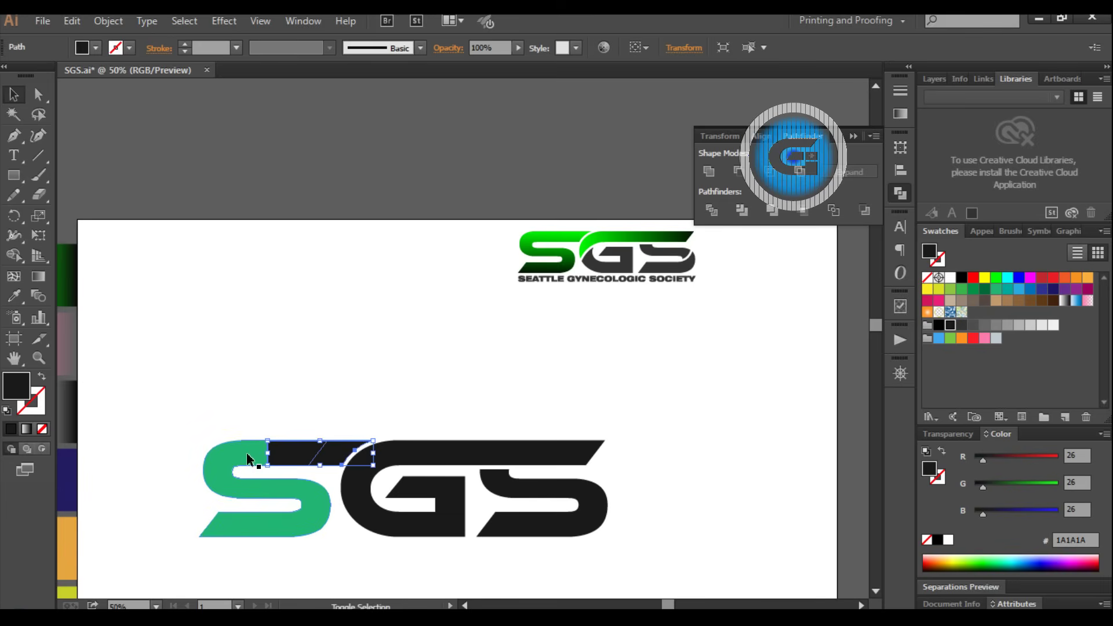
pyautogui.keyDown('shift'); pyautogui.click(247, 456); pyautogui.keyUp('shift')
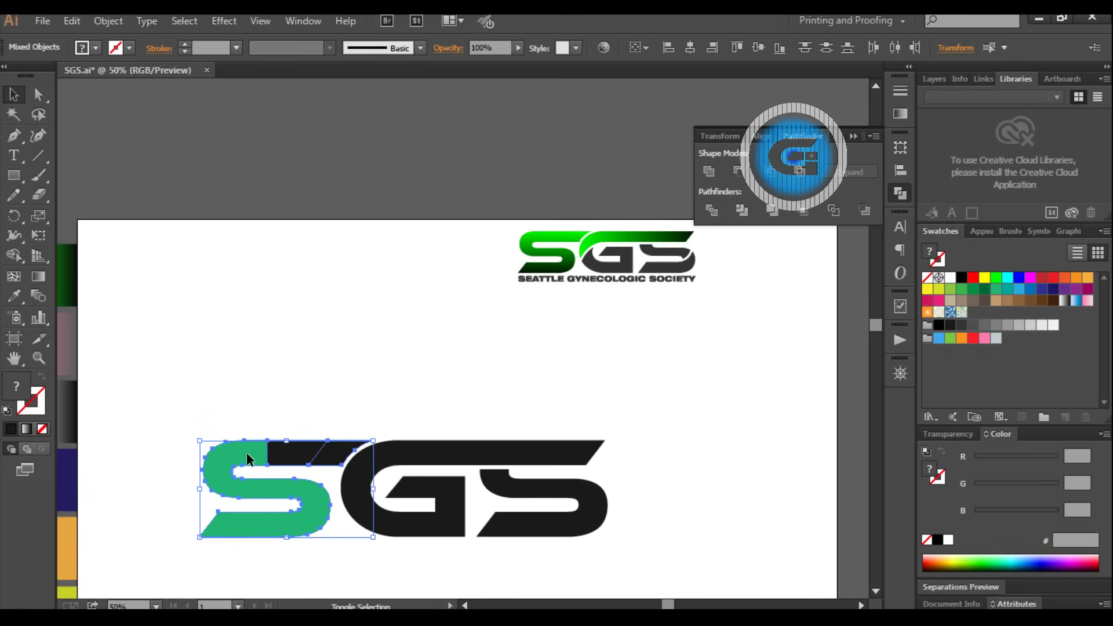
pyautogui.click(710, 172)
pyautogui.click(614, 382)
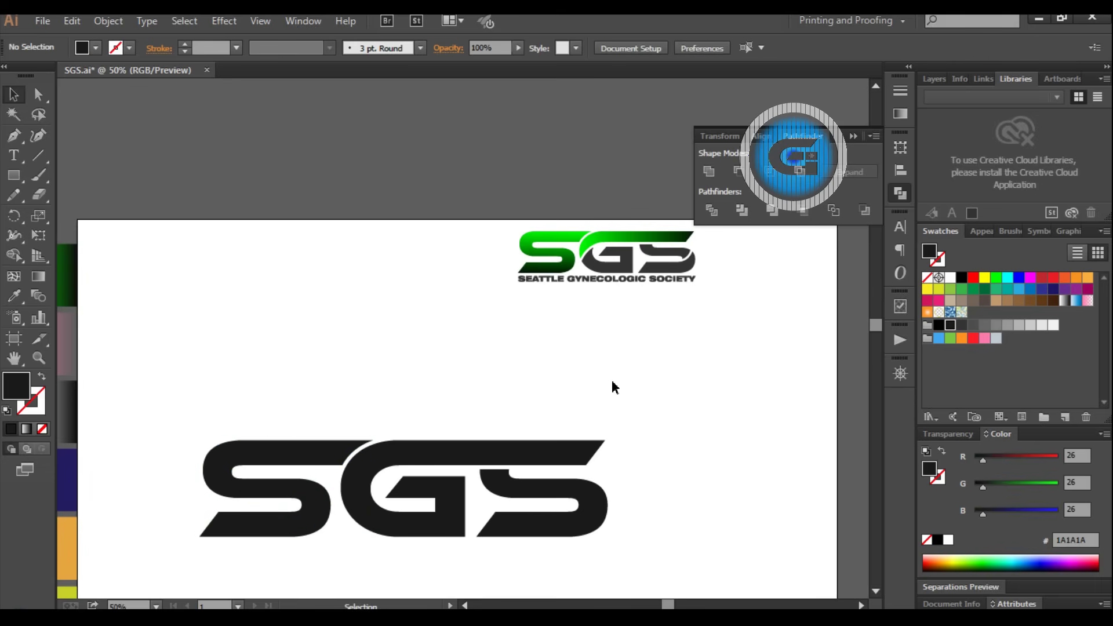
pyautogui.scroll(-3, 616, 380)
pyautogui.scroll(2, 616, 380)
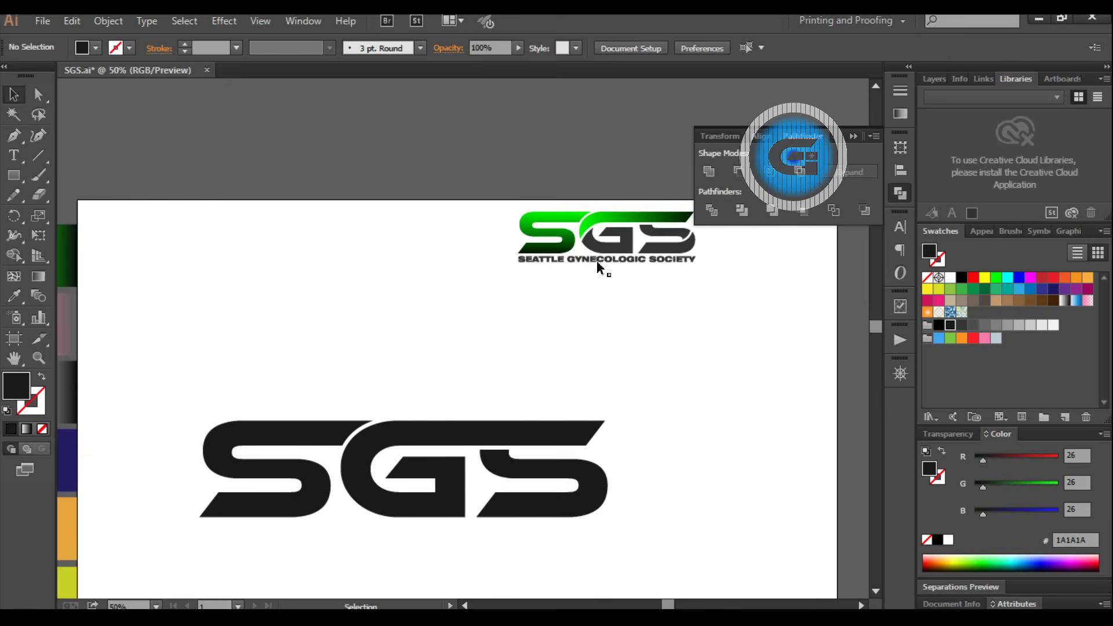
pyautogui.moveTo(597, 259); pyautogui.dragTo(586, 246)
pyautogui.scroll(-2, 443, 299)
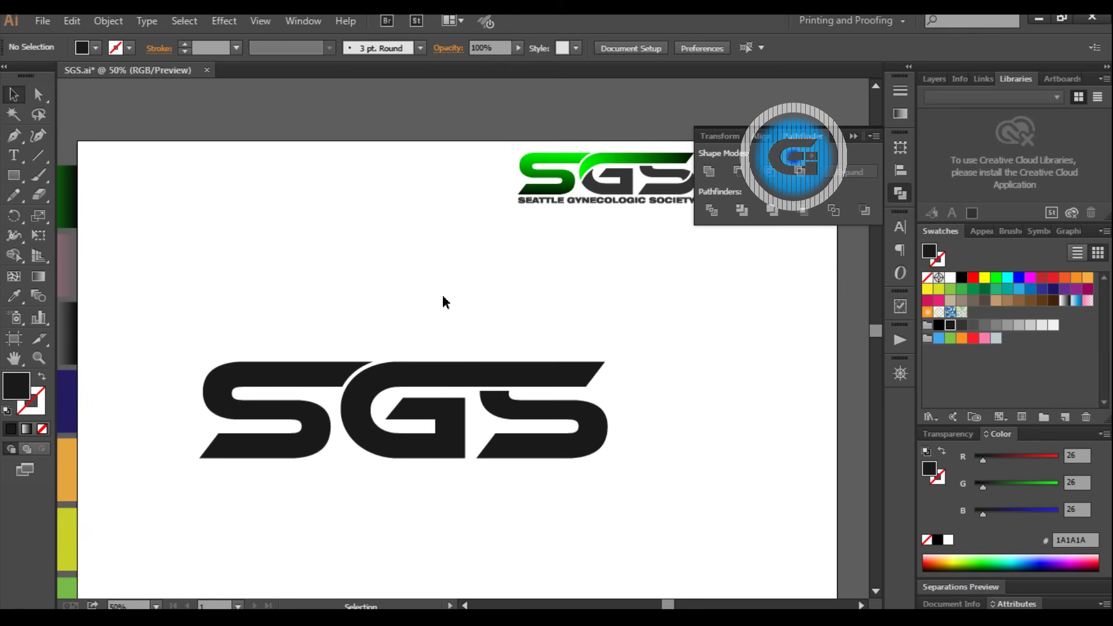
# - Draw a two-point curved path with the Pen tool across the upper left of the G
pyautogui.click(15, 138)
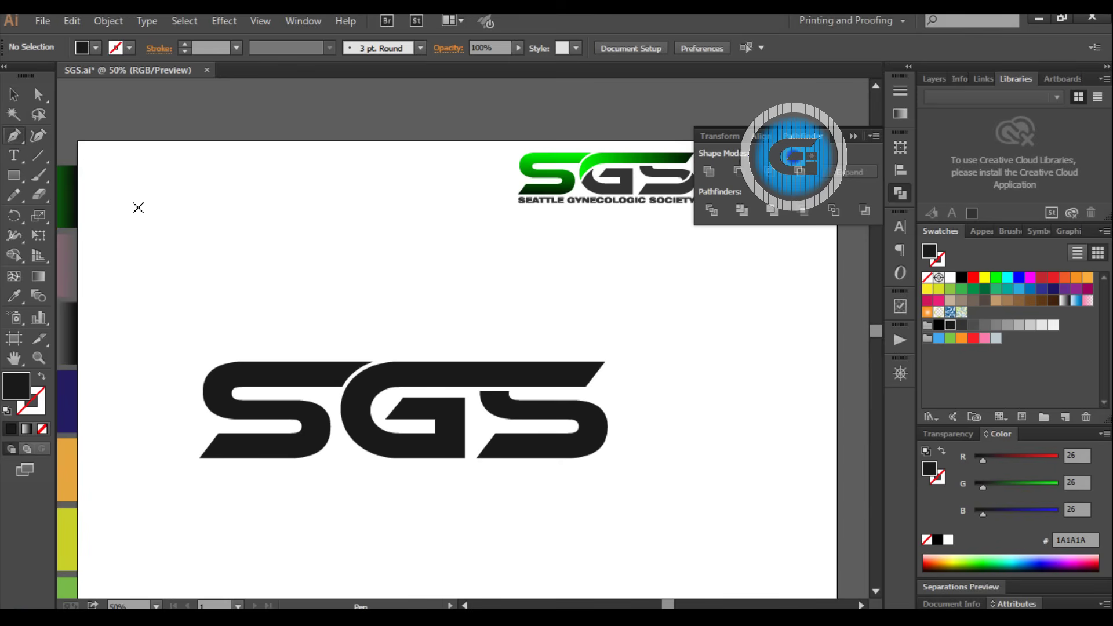
pyautogui.click(389, 387)
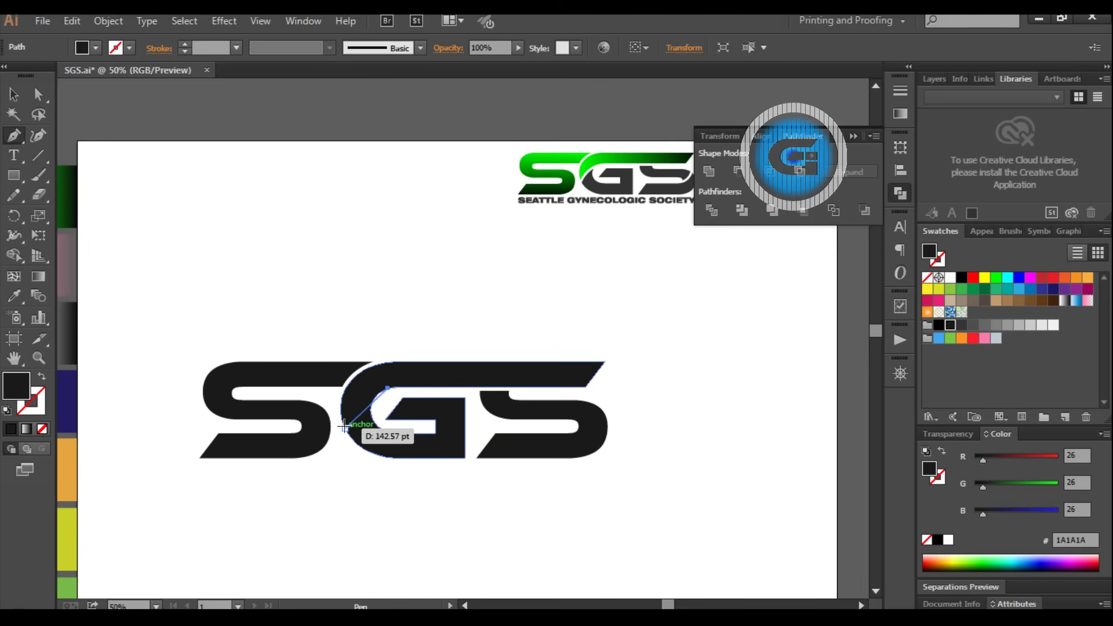
pyautogui.moveTo(344, 427); pyautogui.dragTo(338, 469)
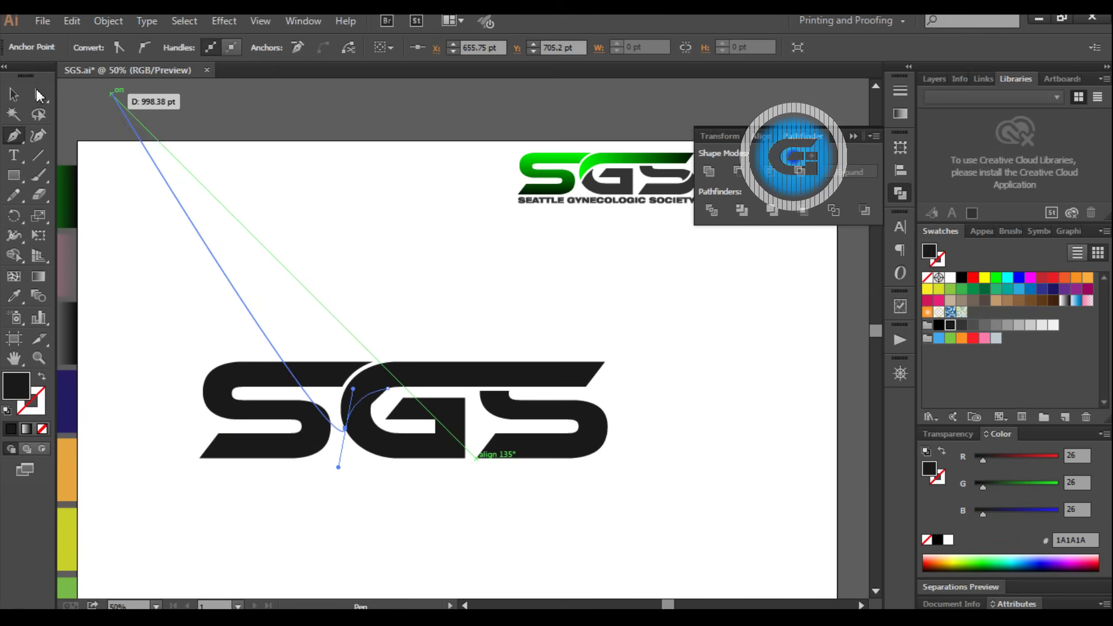
pyautogui.click(12, 100)
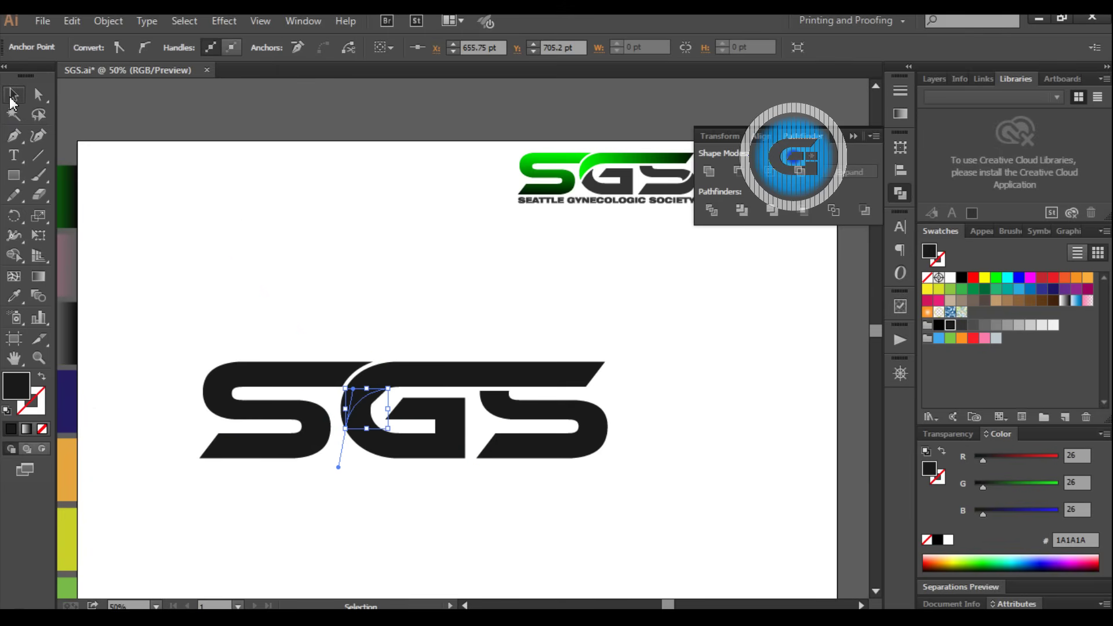
pyautogui.click(279, 261)
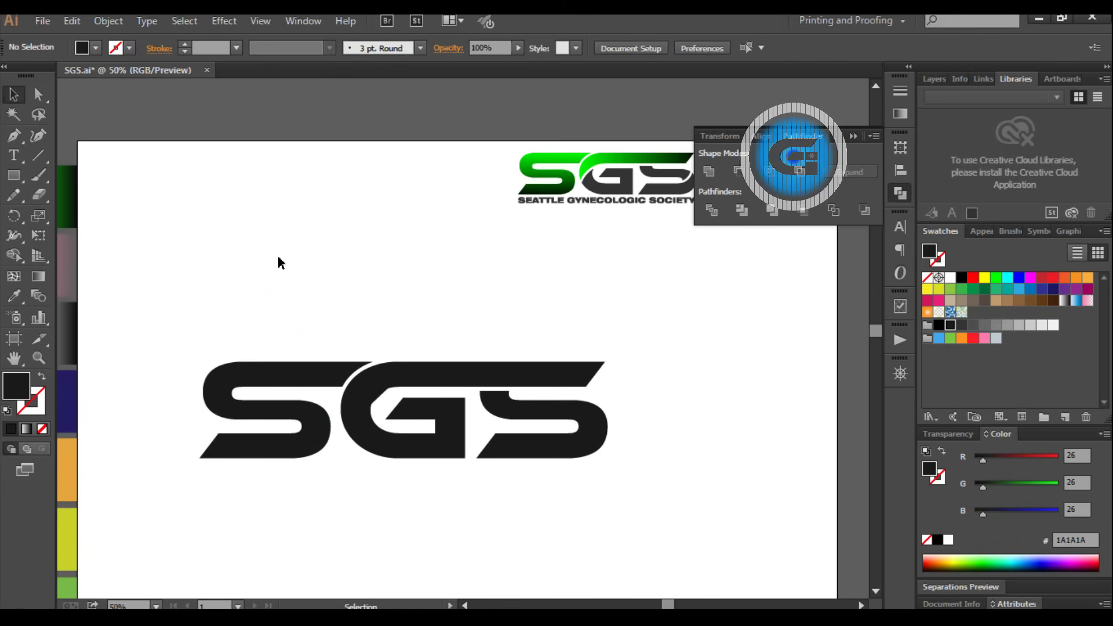
# - Give the new curve no fill and a red stroke
pyautogui.click(363, 409)
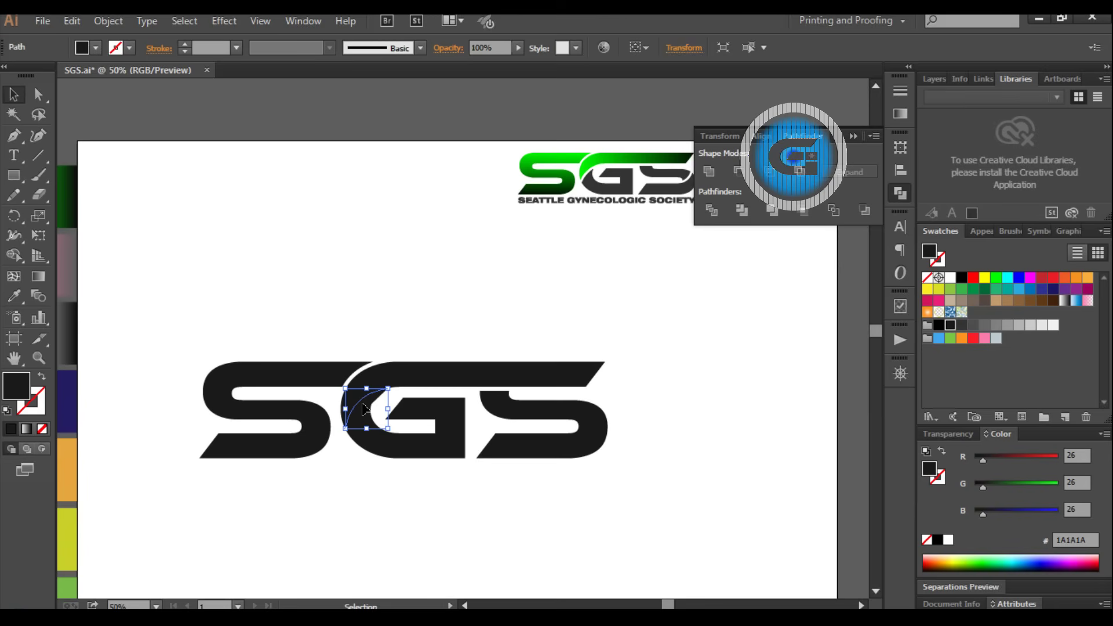
pyautogui.click(42, 428)
pyautogui.click(11, 429)
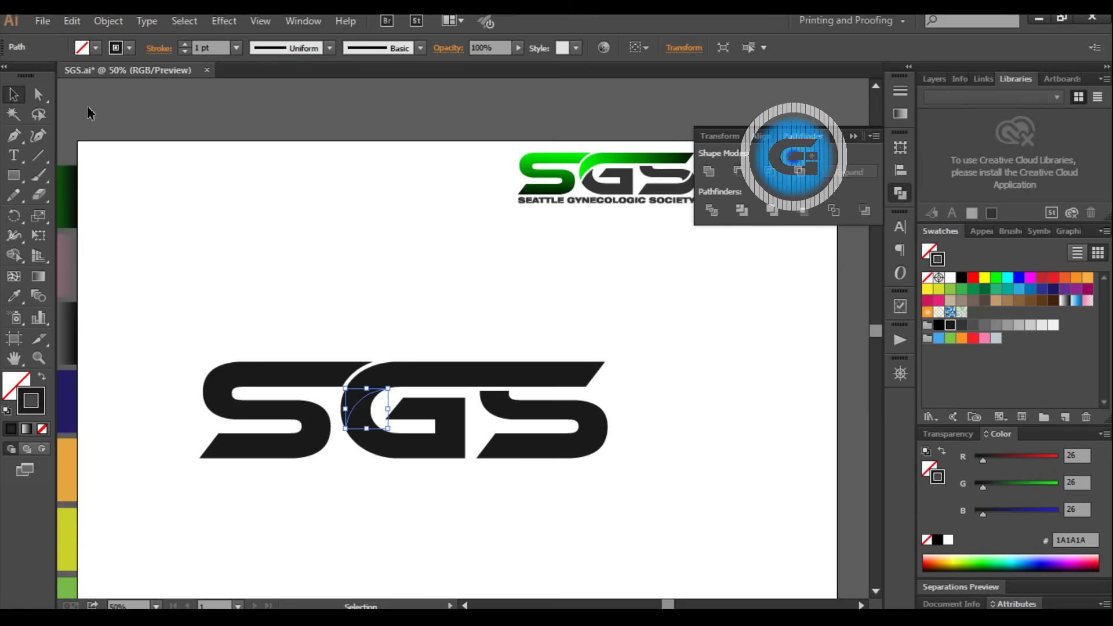
pyautogui.click(129, 48)
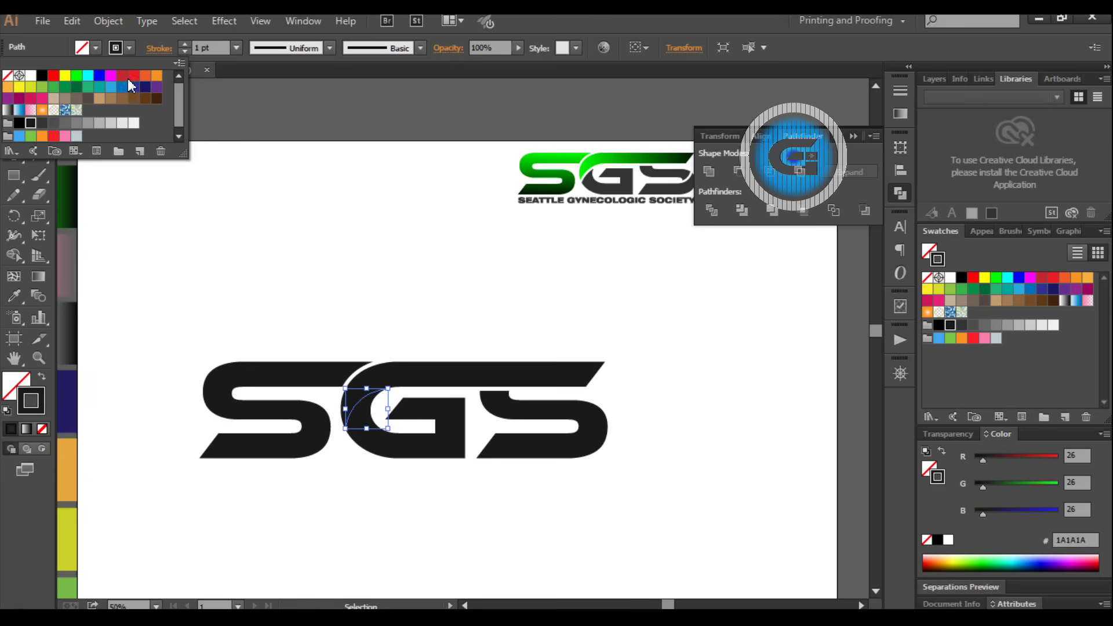
pyautogui.click(133, 75)
pyautogui.click(325, 219)
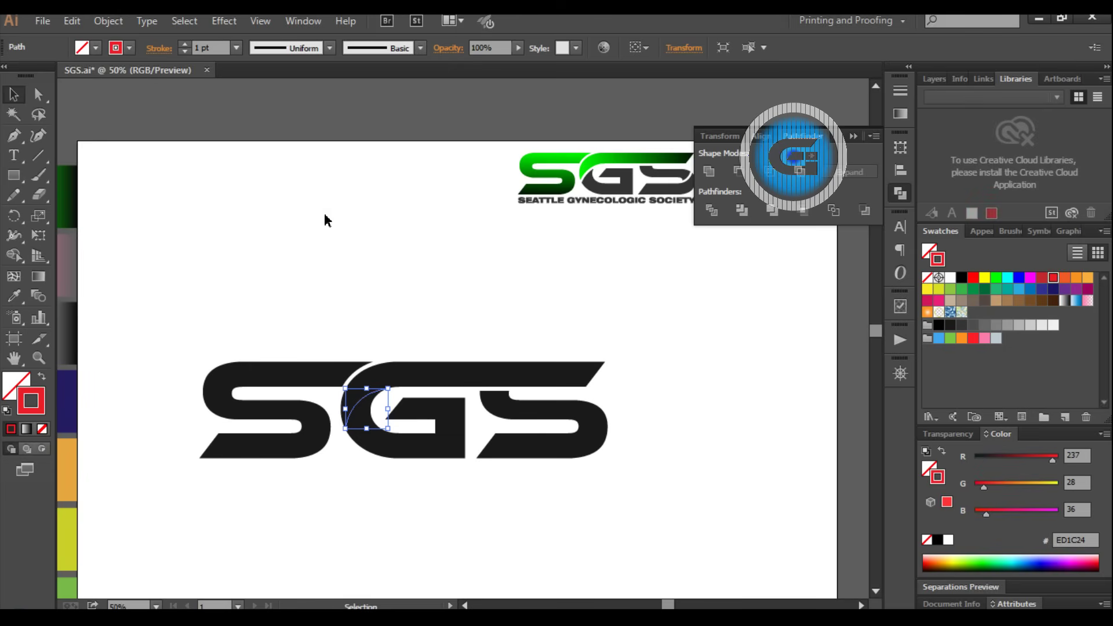
pyautogui.click(362, 265)
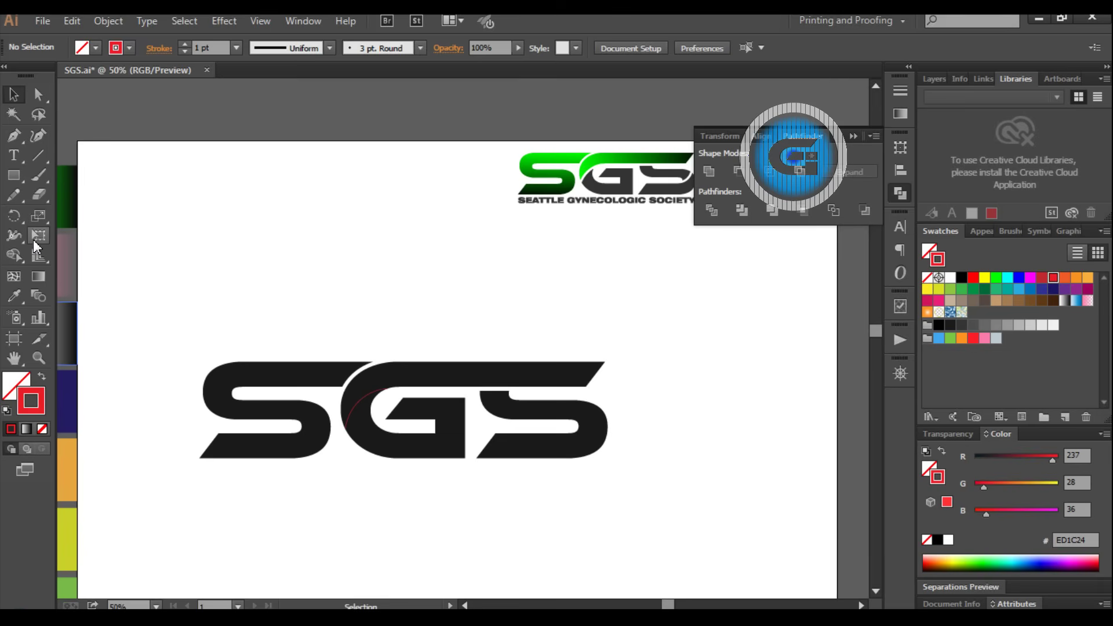
# - Zoom in on the G and enlarge the red curve, stretching its lower end down-left
pyautogui.click(38, 359)
pyautogui.moveTo(329, 368); pyautogui.dragTo(403, 452)
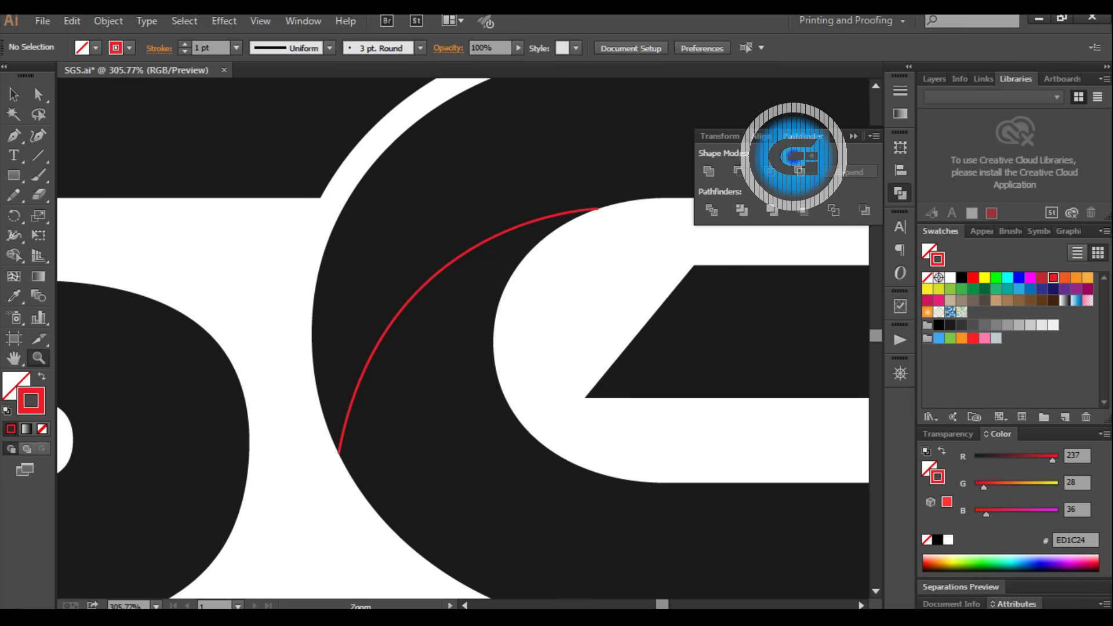
pyautogui.click(13, 94)
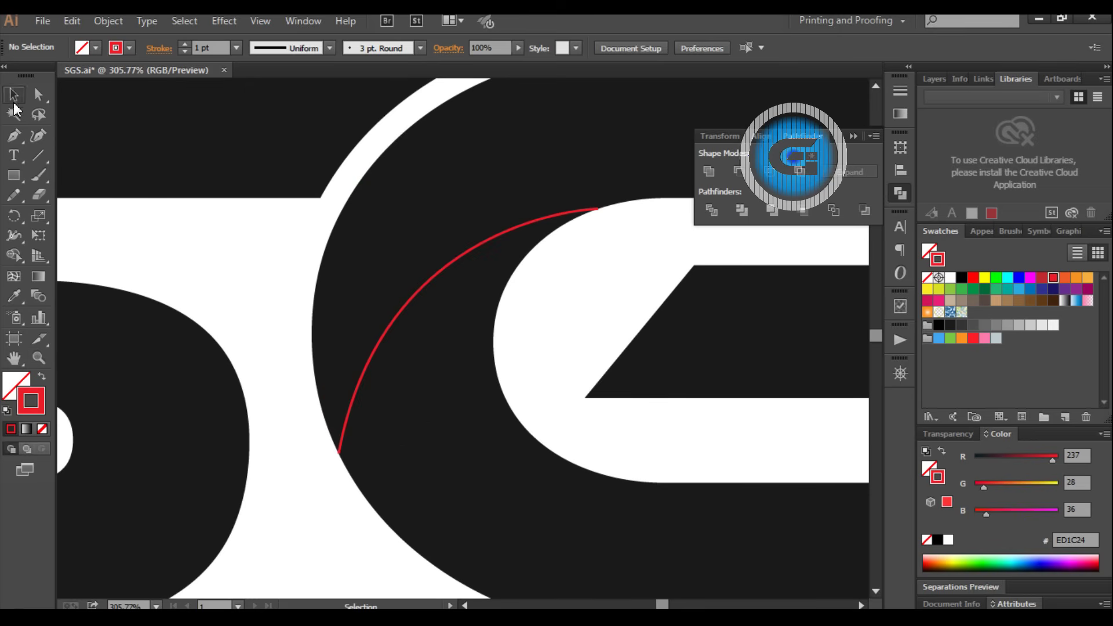
pyautogui.scroll(2, 448, 345)
pyautogui.scroll(1, 448, 345)
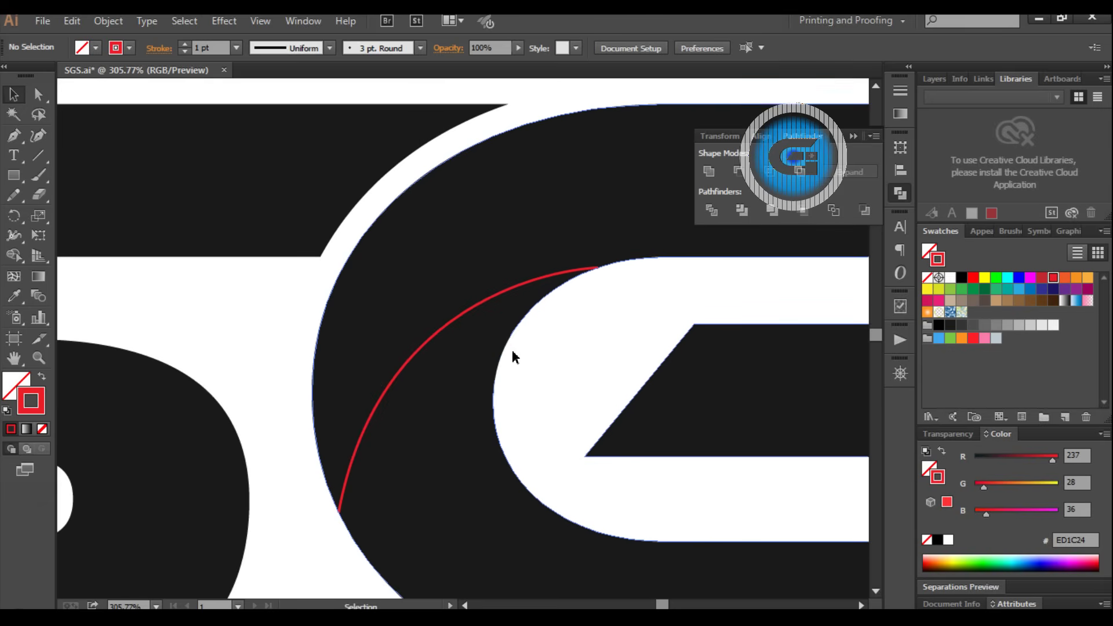
pyautogui.click(476, 301)
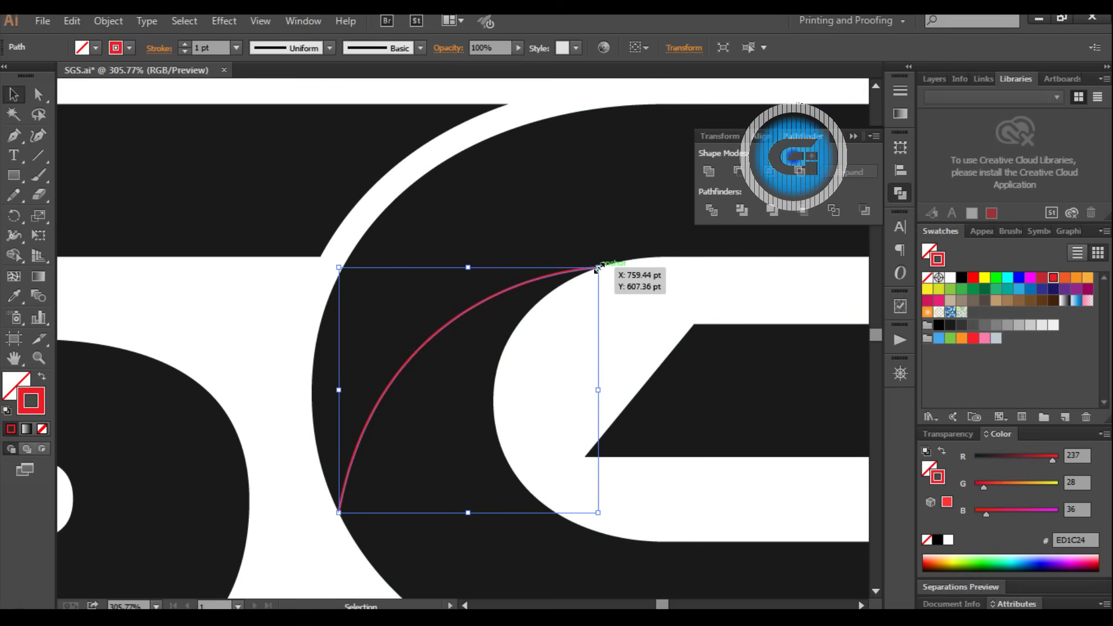
pyautogui.moveTo(597, 269); pyautogui.dragTo(607, 267)
pyautogui.moveTo(611, 265); pyautogui.dragTo(610, 264)
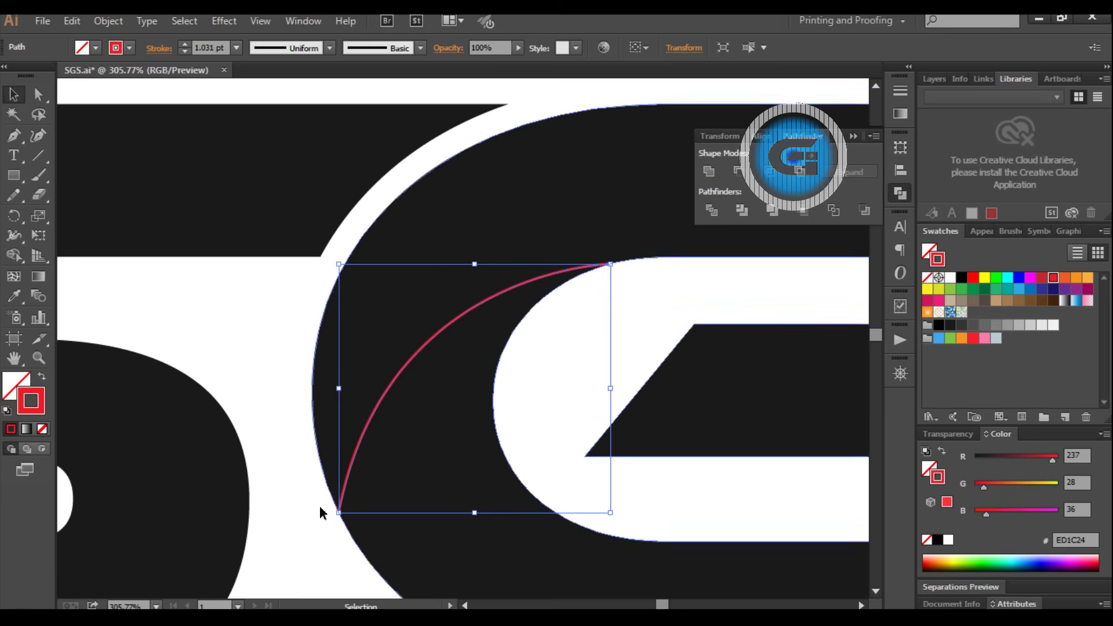
pyautogui.moveTo(340, 515); pyautogui.dragTo(326, 532)
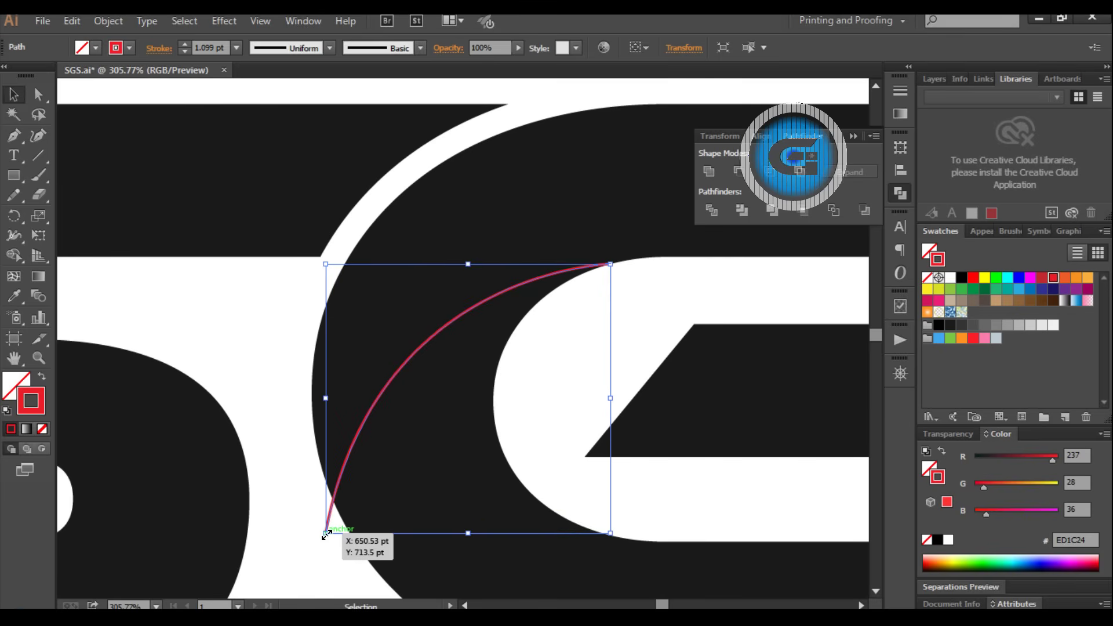
pyautogui.click(539, 400)
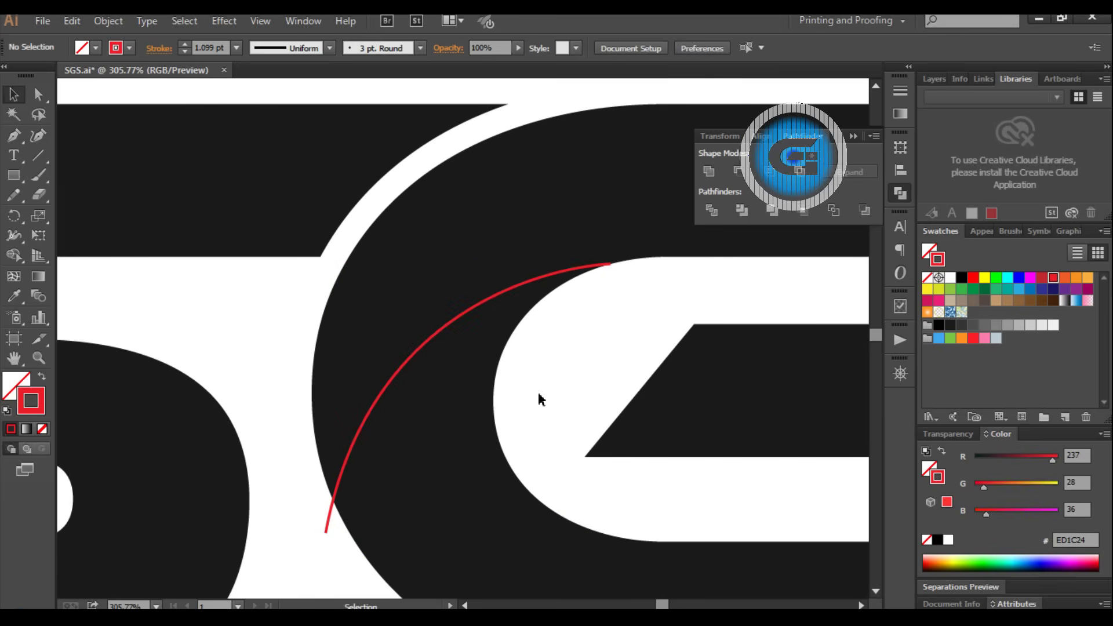
# - Increase the red curve's stroke weight to 10 pt
pyautogui.click(425, 352)
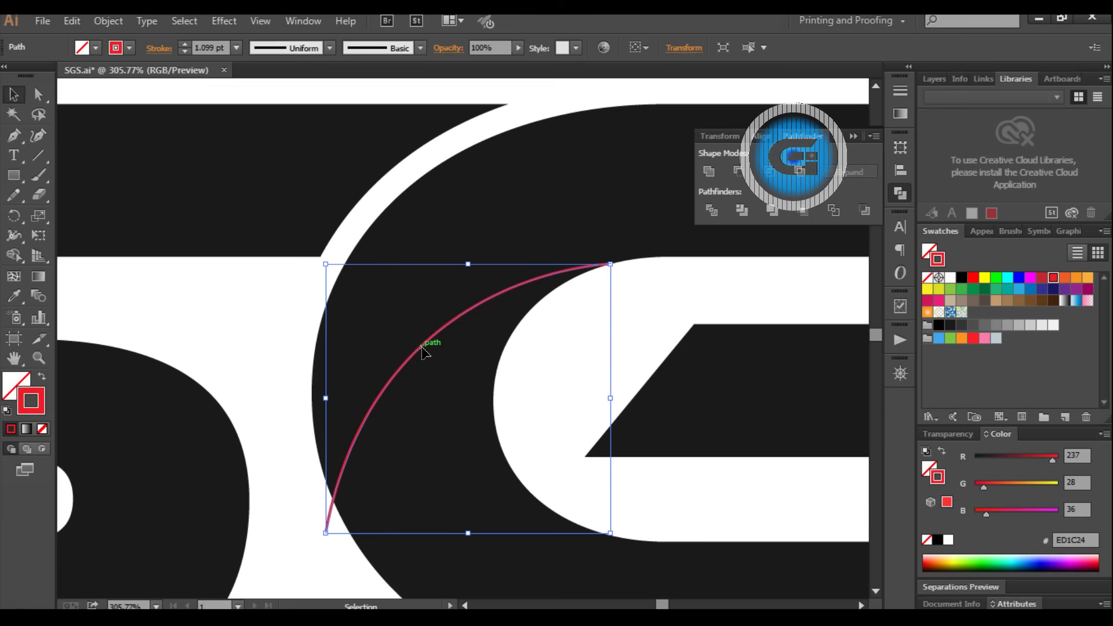
pyautogui.click(184, 45)
pyautogui.click(184, 44)
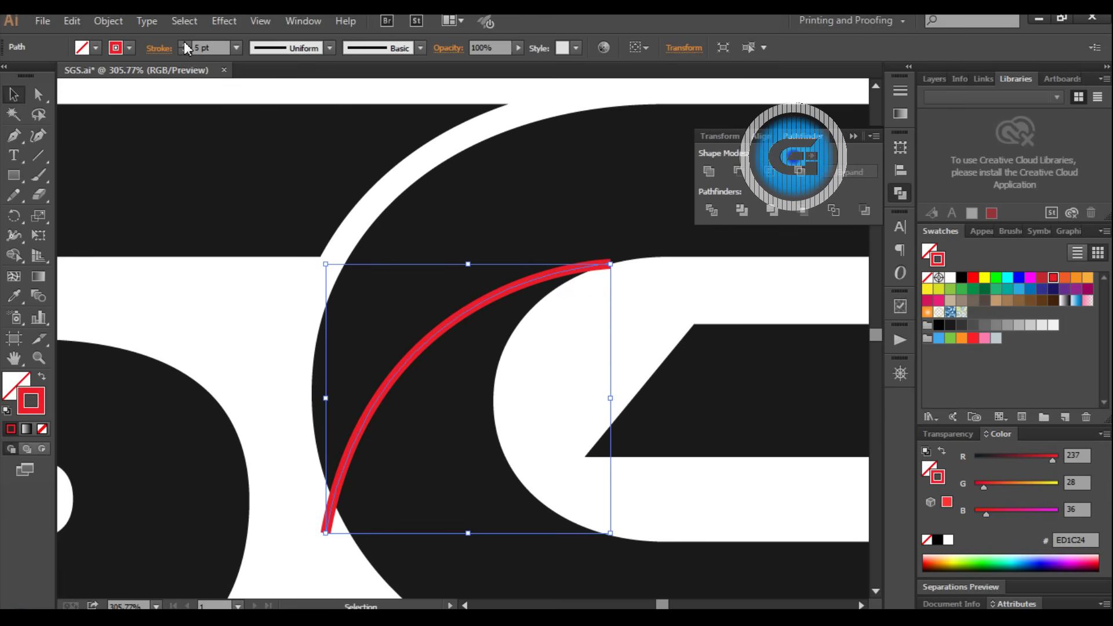
pyautogui.click(185, 44)
pyautogui.click(185, 44)
pyautogui.click(184, 44)
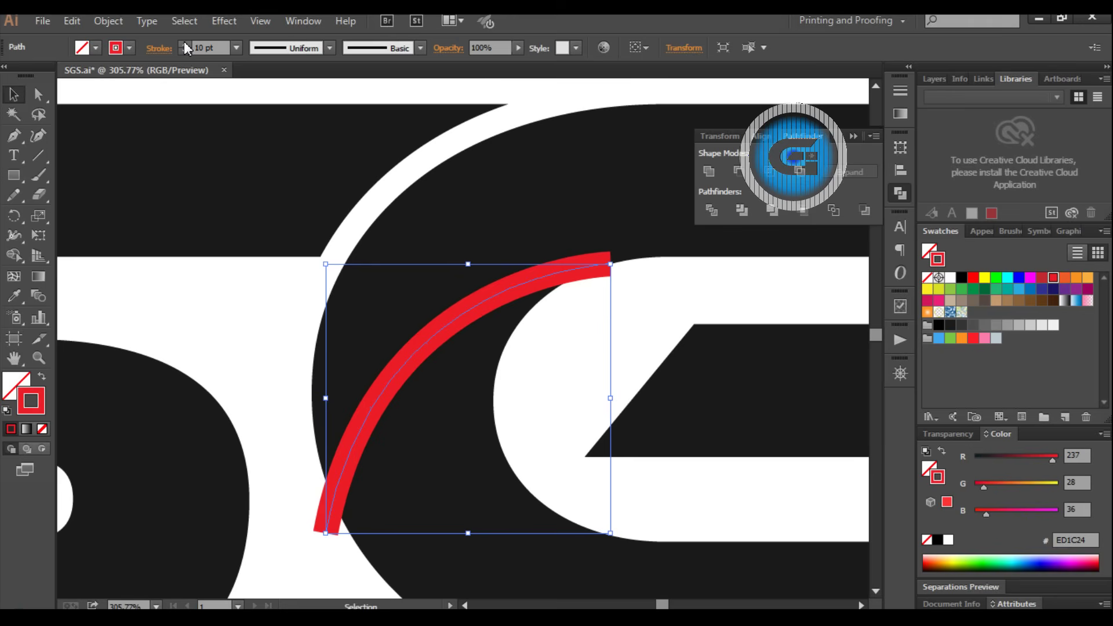
pyautogui.click(218, 304)
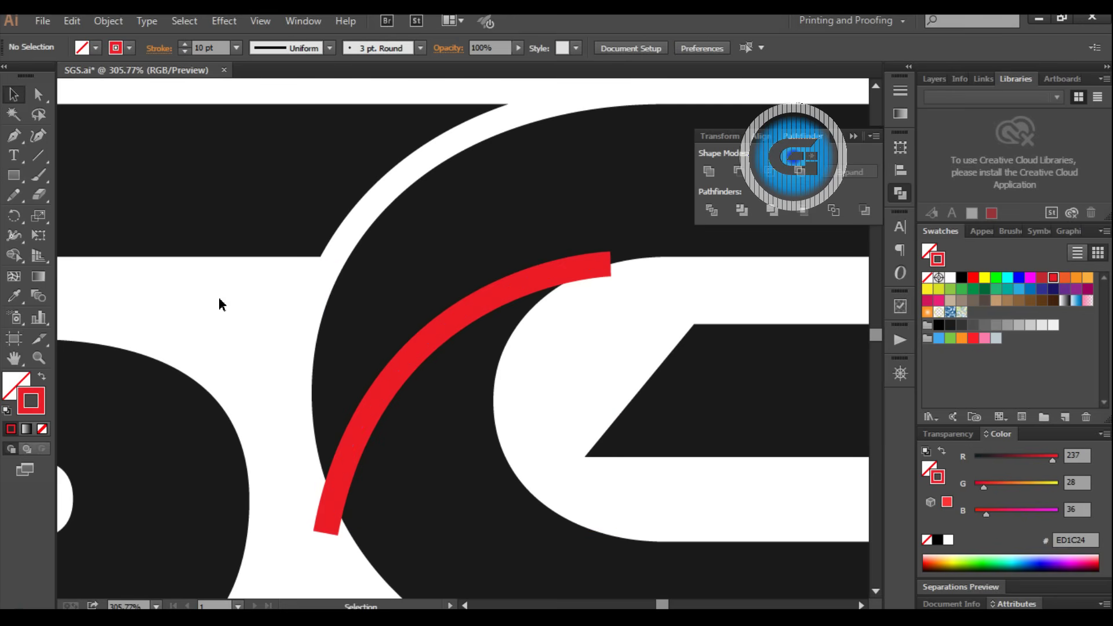
# - Expand the red stroke into a filled shape via Object > Expand with Fill and Stroke
pyautogui.click(486, 313)
pyautogui.hotkey('ctrl', 'shift', 'a')
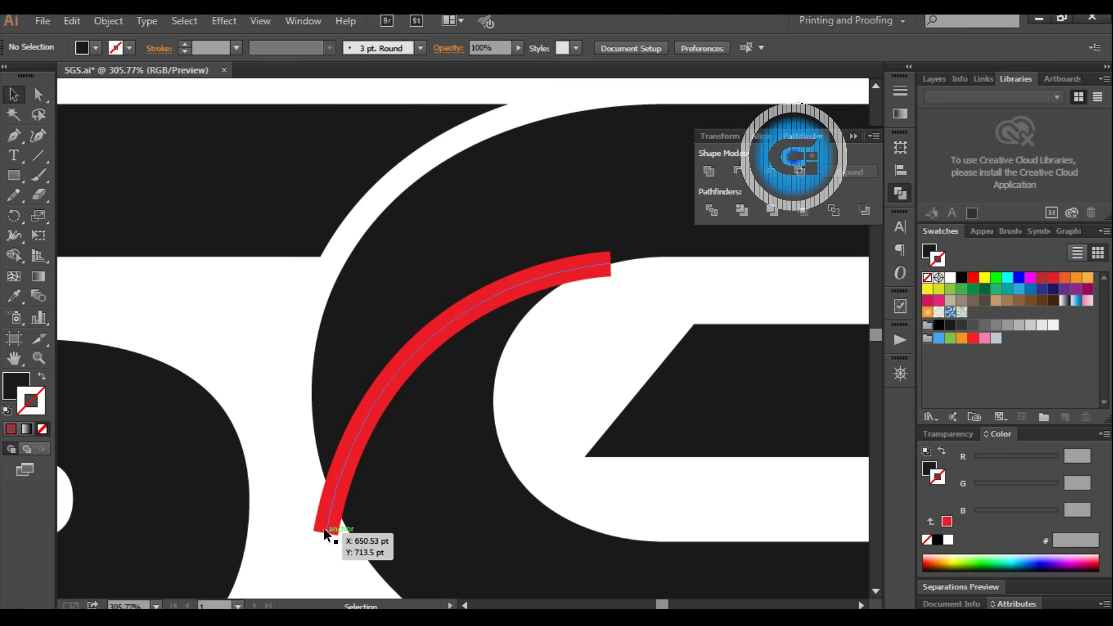
pyautogui.click(324, 532)
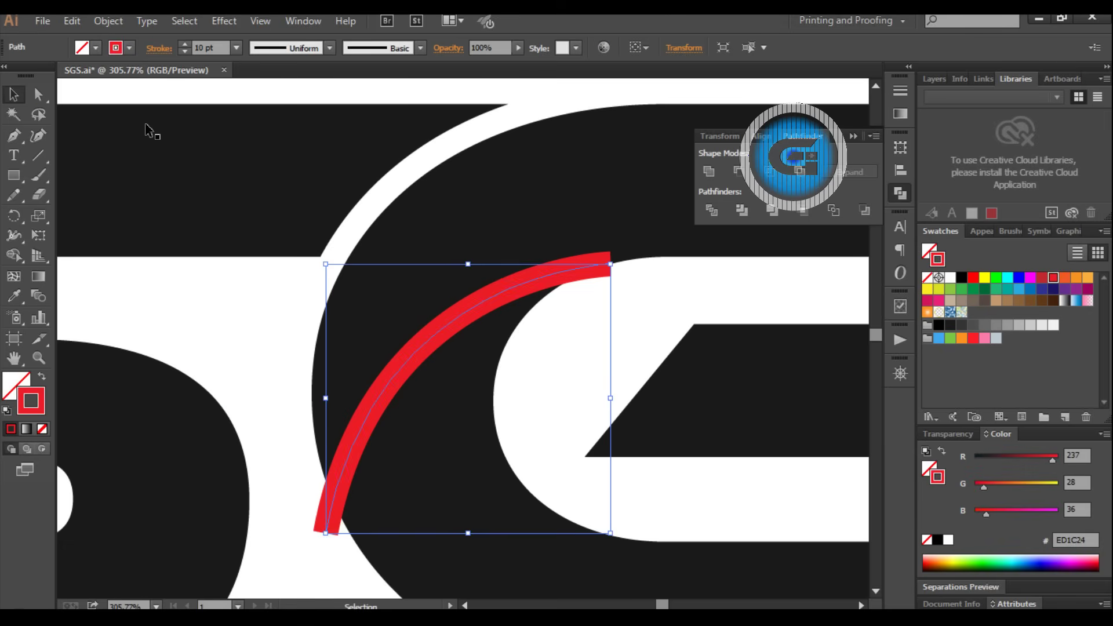
pyautogui.click(107, 21)
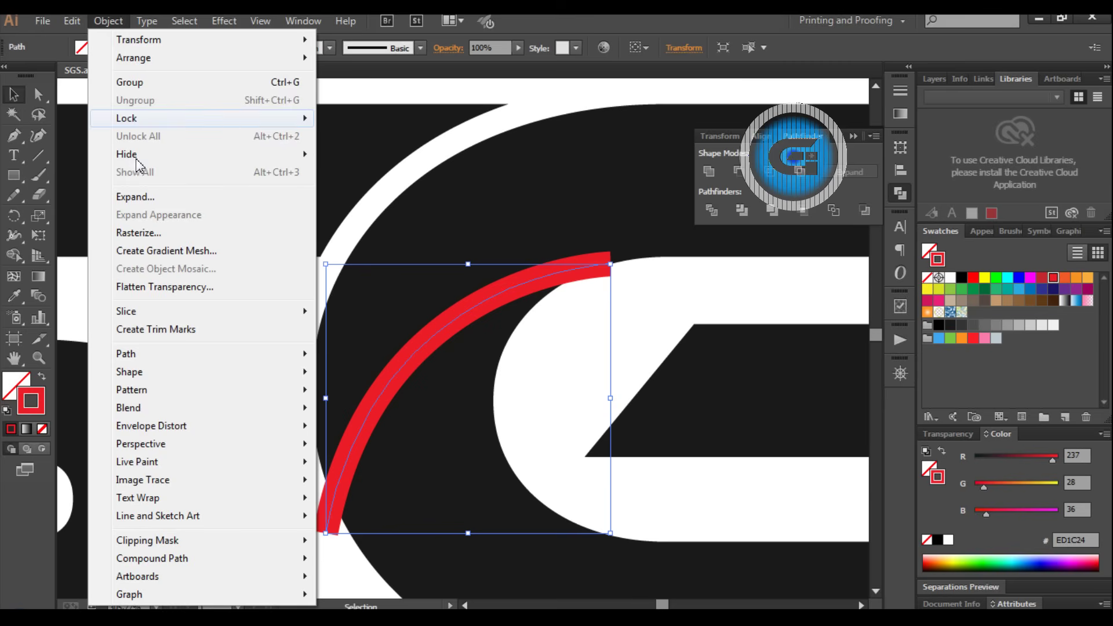
pyautogui.click(135, 197)
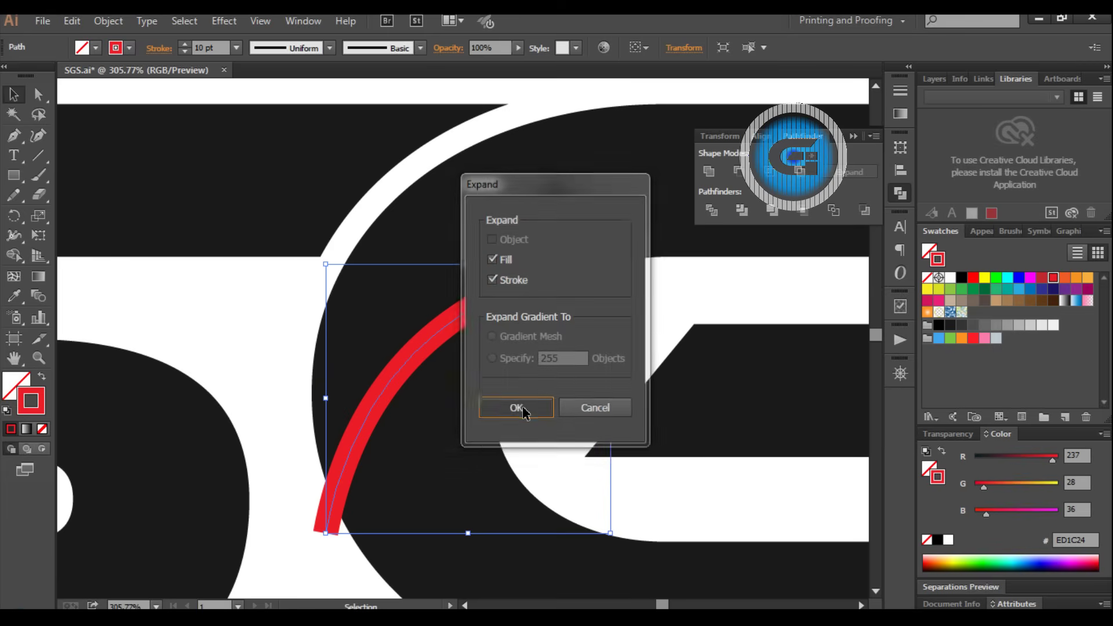
pyautogui.click(545, 410)
pyautogui.click(542, 315)
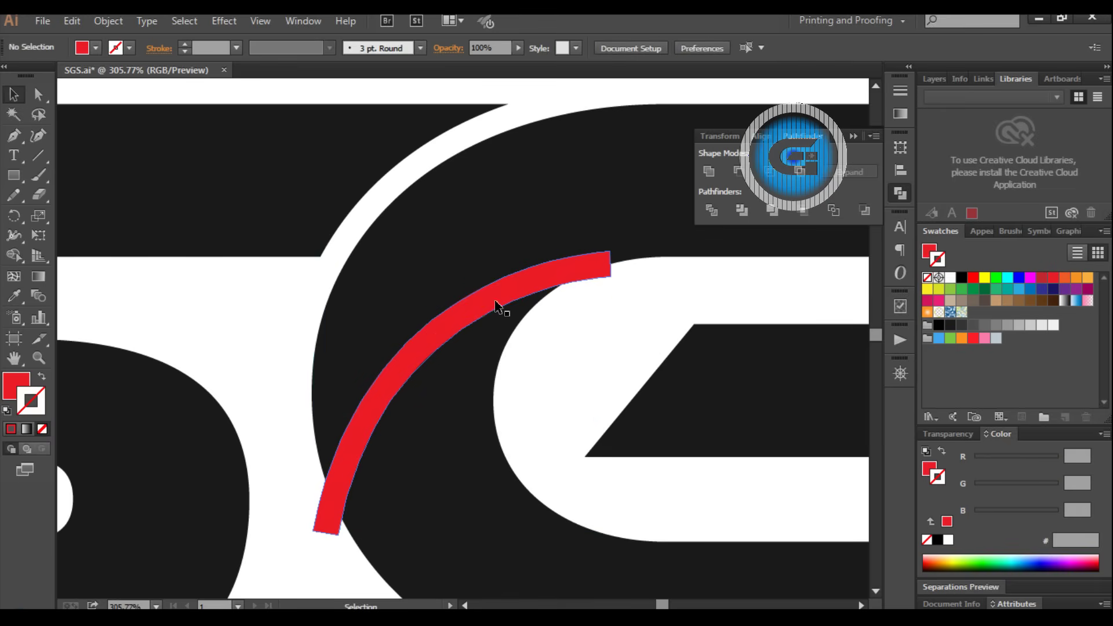
# - Move the red arc and rescale it from its lower-left corner to hug the G's inner curve
pyautogui.moveTo(495, 304)
pyautogui.mouseDown()
pyautogui.moveTo(513, 323)
pyautogui.moveTo(520, 310)
pyautogui.mouseUp()
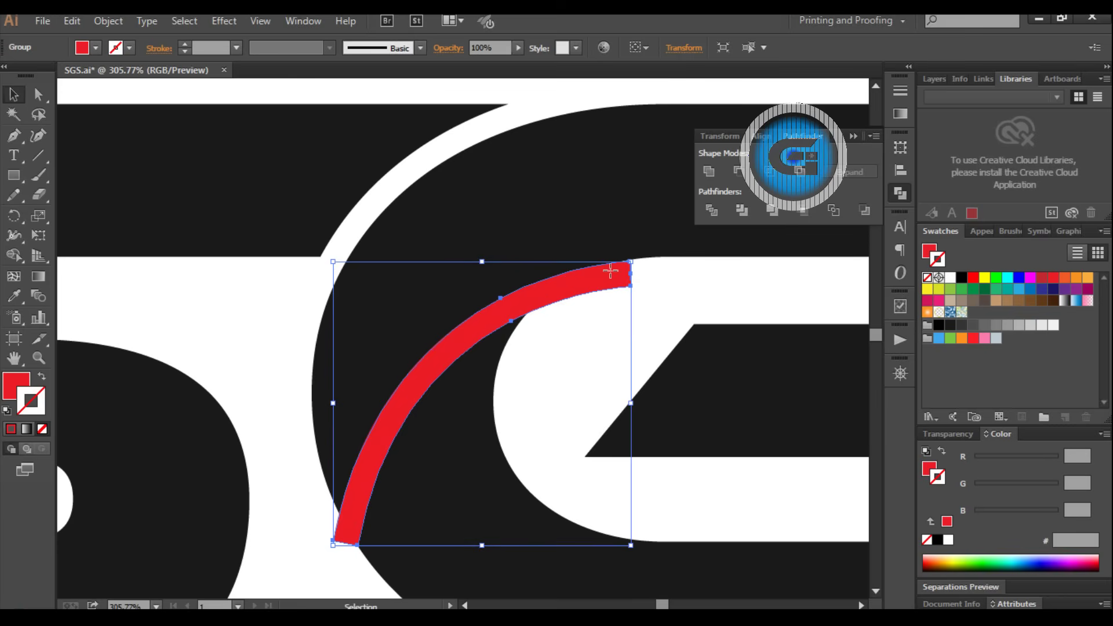
pyautogui.moveTo(611, 270); pyautogui.dragTo(618, 281)
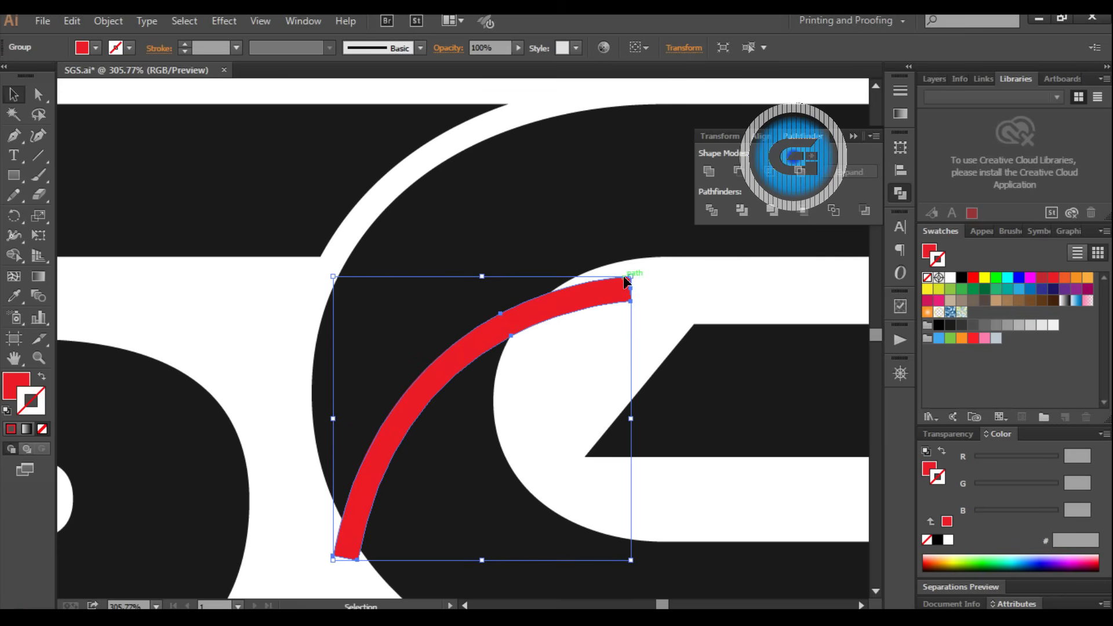
pyautogui.moveTo(626, 280); pyautogui.dragTo(626, 266)
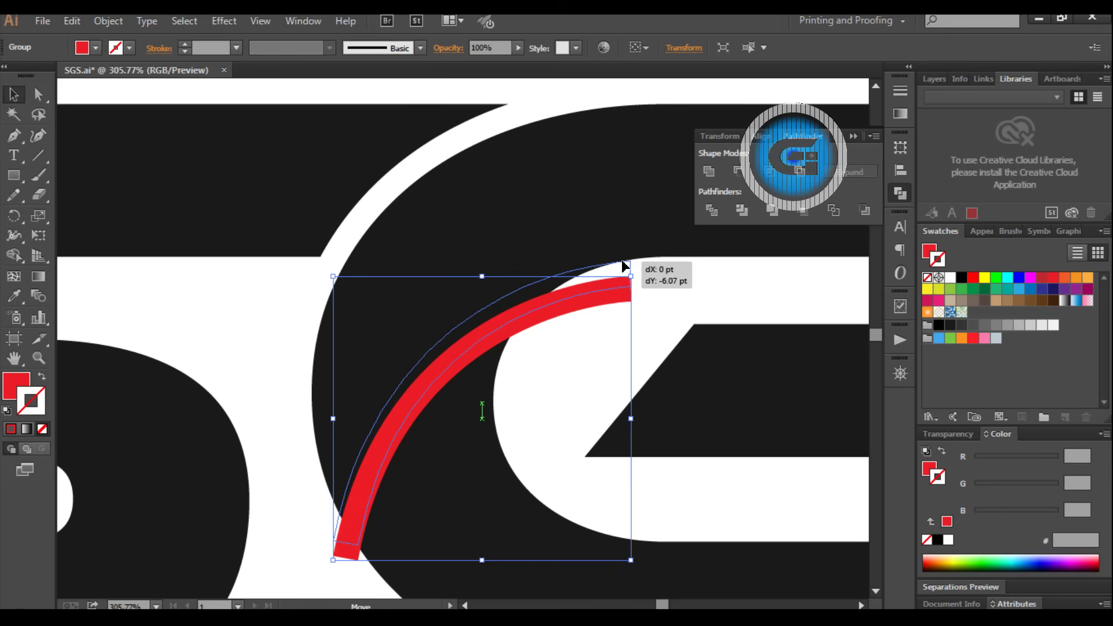
pyautogui.moveTo(621, 267); pyautogui.dragTo(642, 263)
pyautogui.moveTo(348, 536); pyautogui.dragTo(336, 556)
pyautogui.click(702, 292)
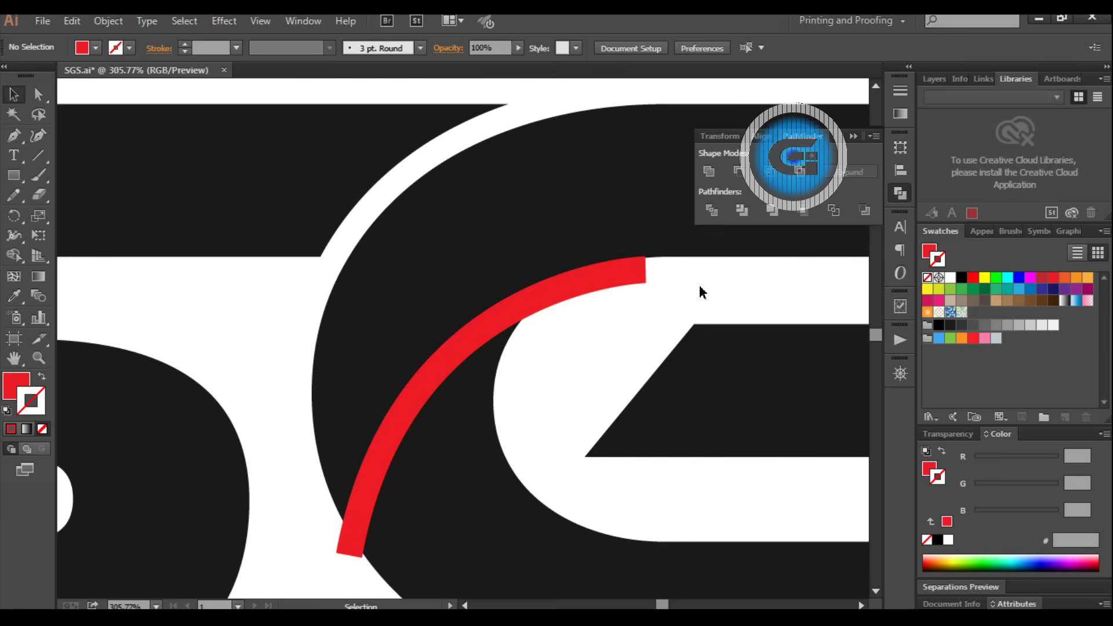
pyautogui.moveTo(612, 271)
pyautogui.mouseDown()
pyautogui.moveTo(616, 281)
pyautogui.moveTo(628, 267)
pyautogui.mouseUp()
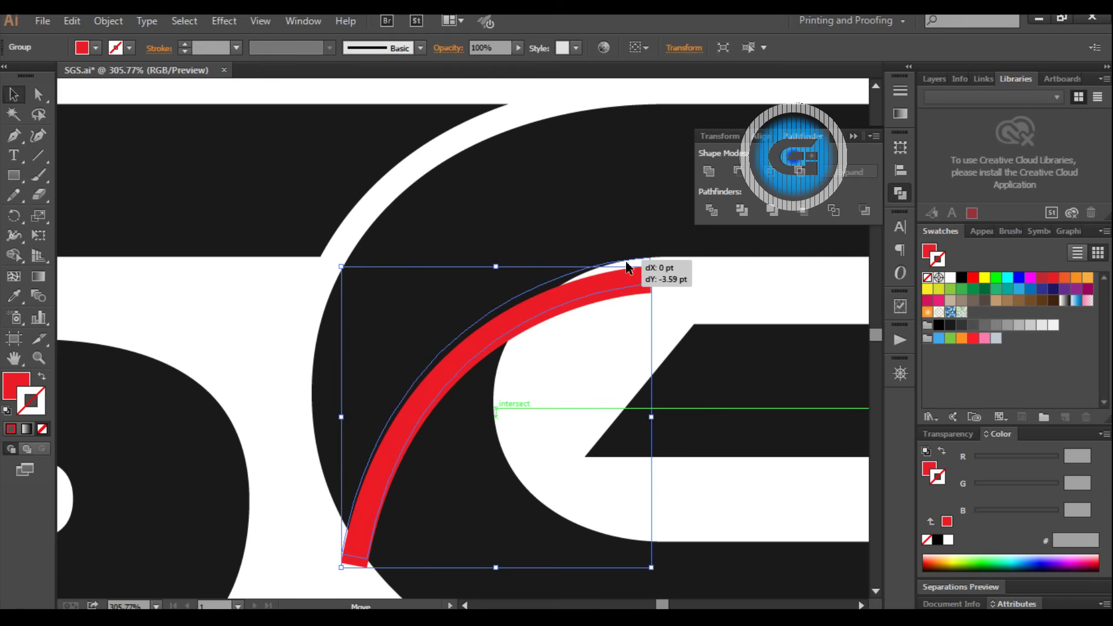
pyautogui.click(681, 278)
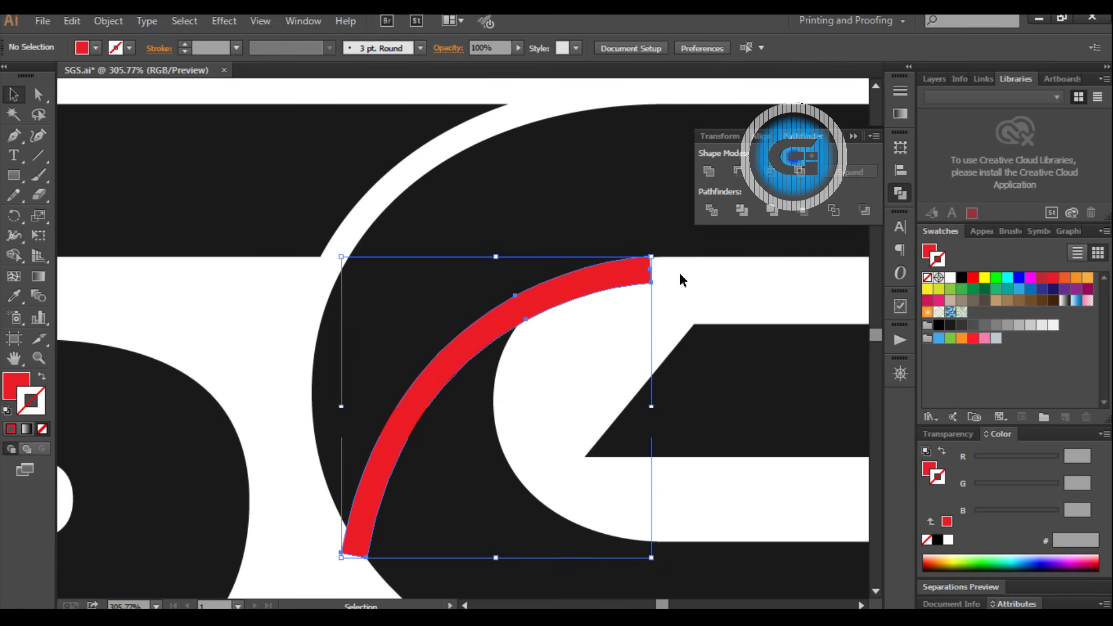
pyautogui.click(577, 297)
# - Subtract the red arc from the black G shape with Pathfinder Minus Front
pyautogui.keyDown('shift'); pyautogui.click(575, 195); pyautogui.keyUp('shift')
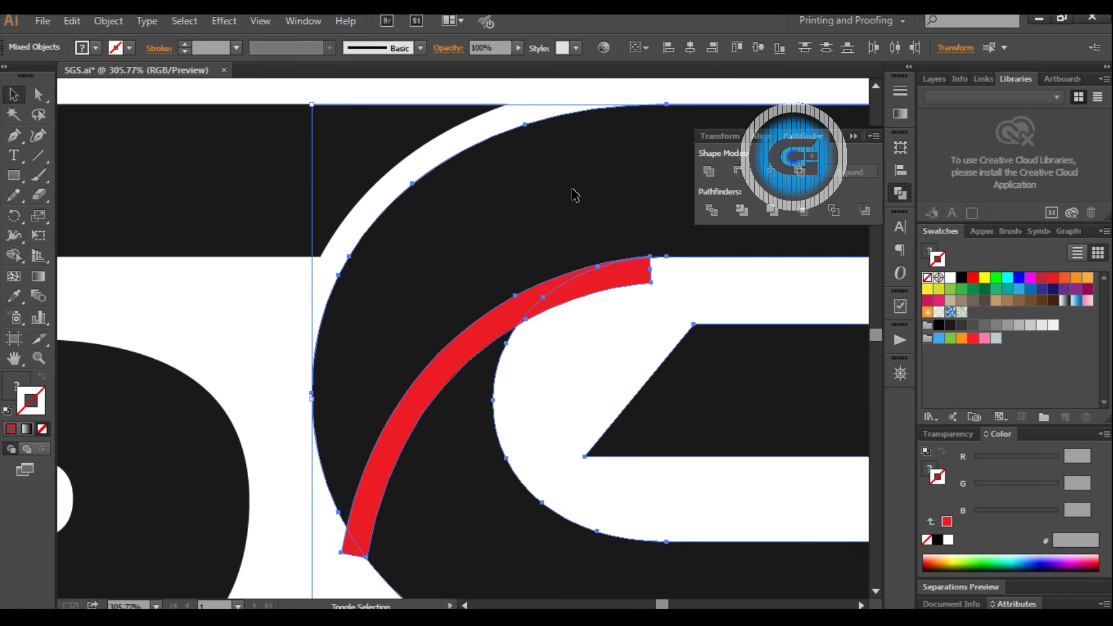
pyautogui.click(743, 181)
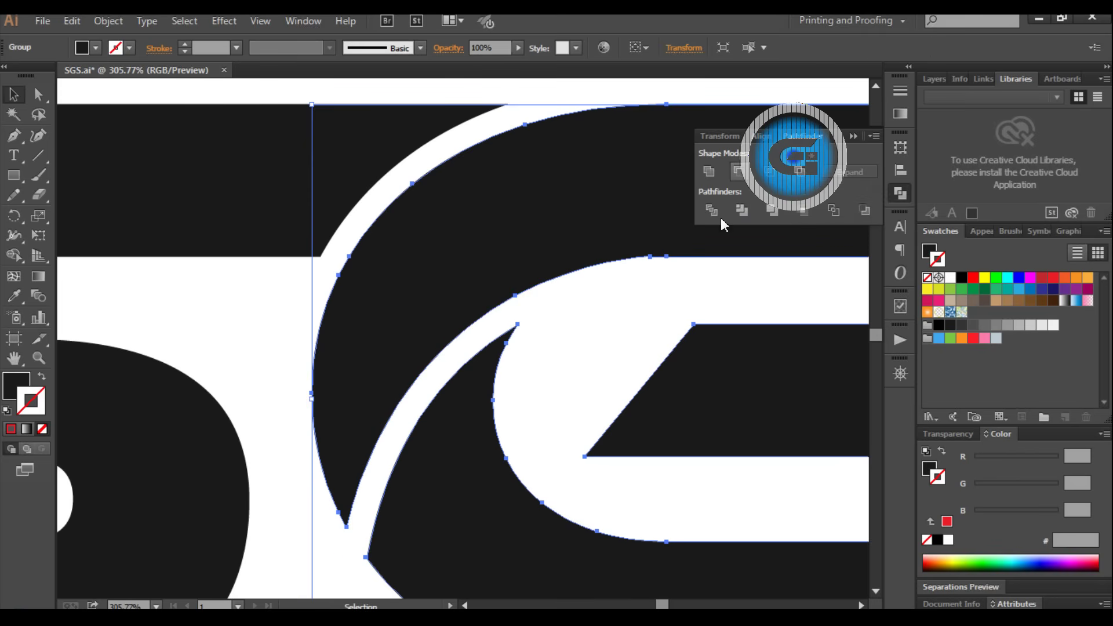
pyautogui.click(324, 510)
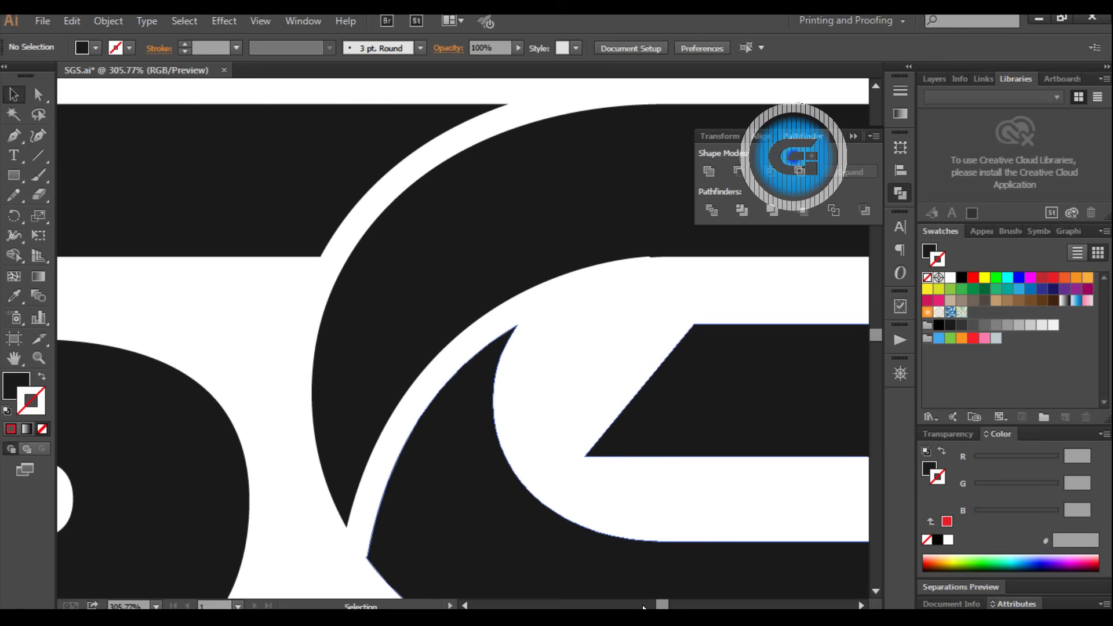
pyautogui.press('a')
# - Zoom out to view the whole lettermark, then zoom back in on the G and S
pyautogui.hotkey('ctrl', '-')
pyautogui.hotkey('ctrl', '-')
pyautogui.hotkey('ctrl', '-')
pyautogui.hotkey('ctrl', '-')
pyautogui.hotkey('ctrl', '-')
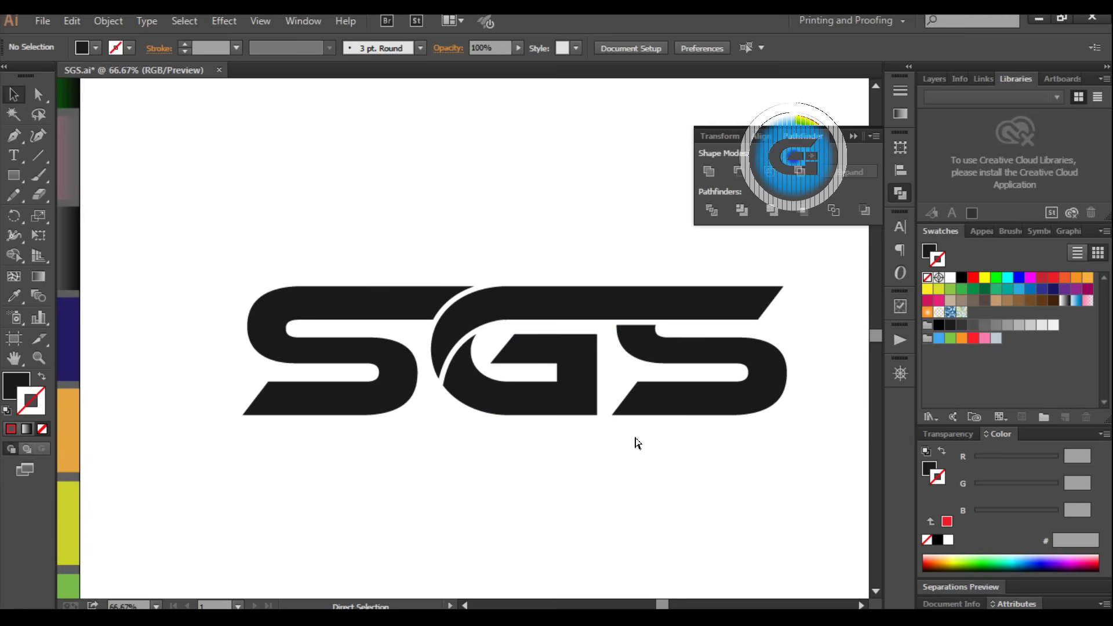
pyautogui.hotkey('ctrl', '-')
pyautogui.scroll(1, 553, 431)
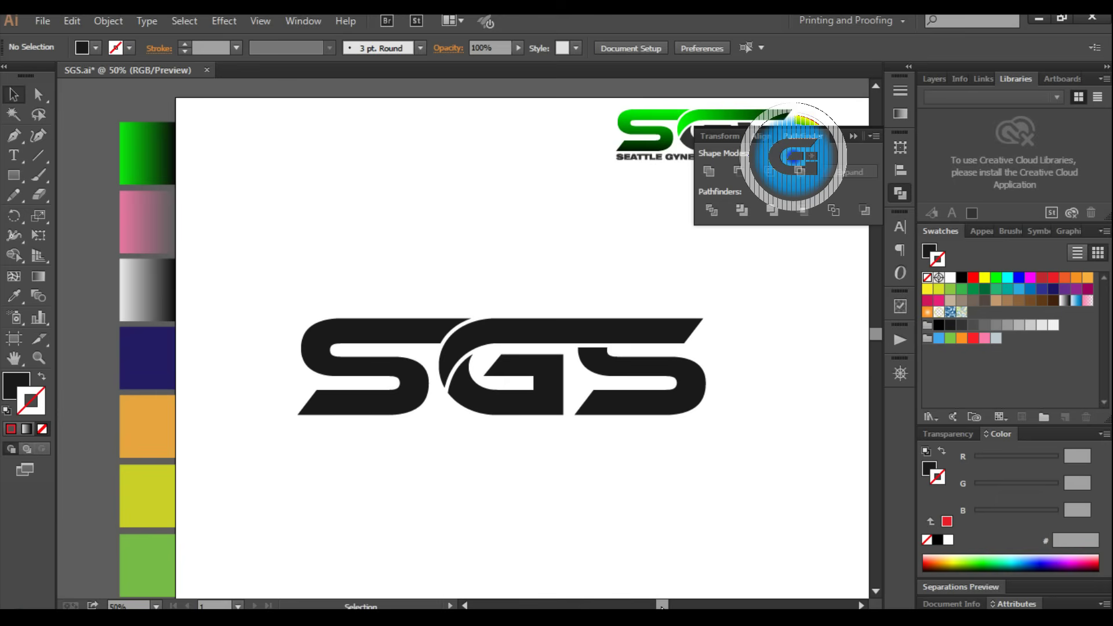
pyautogui.moveTo(664, 606); pyautogui.dragTo(672, 606)
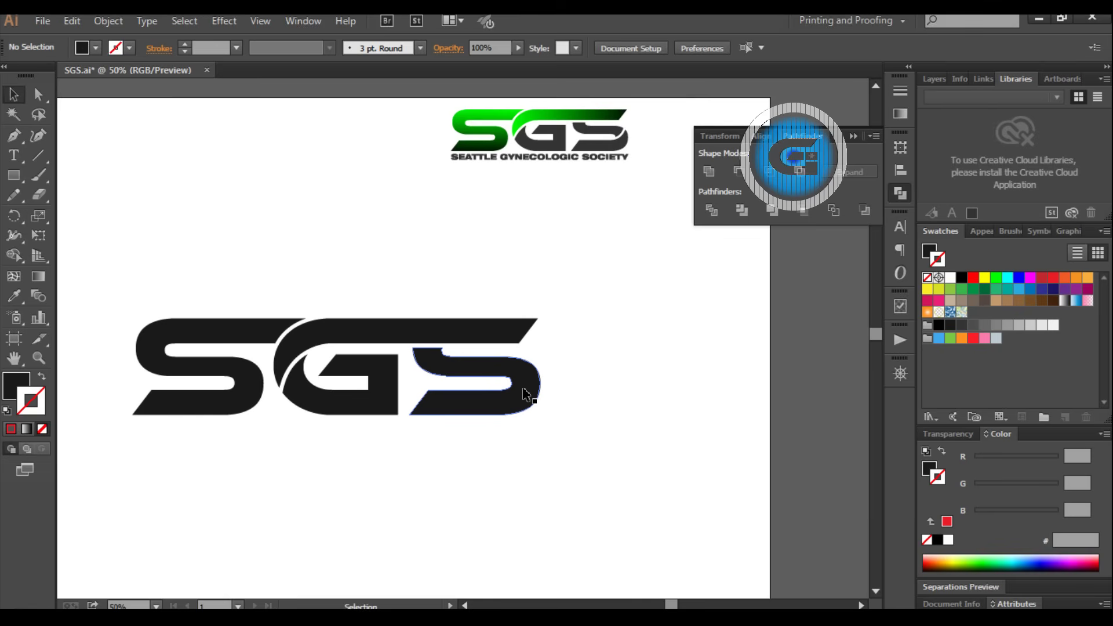
pyautogui.hotkey('ctrl', '=')
pyautogui.hotkey('ctrl', '=')
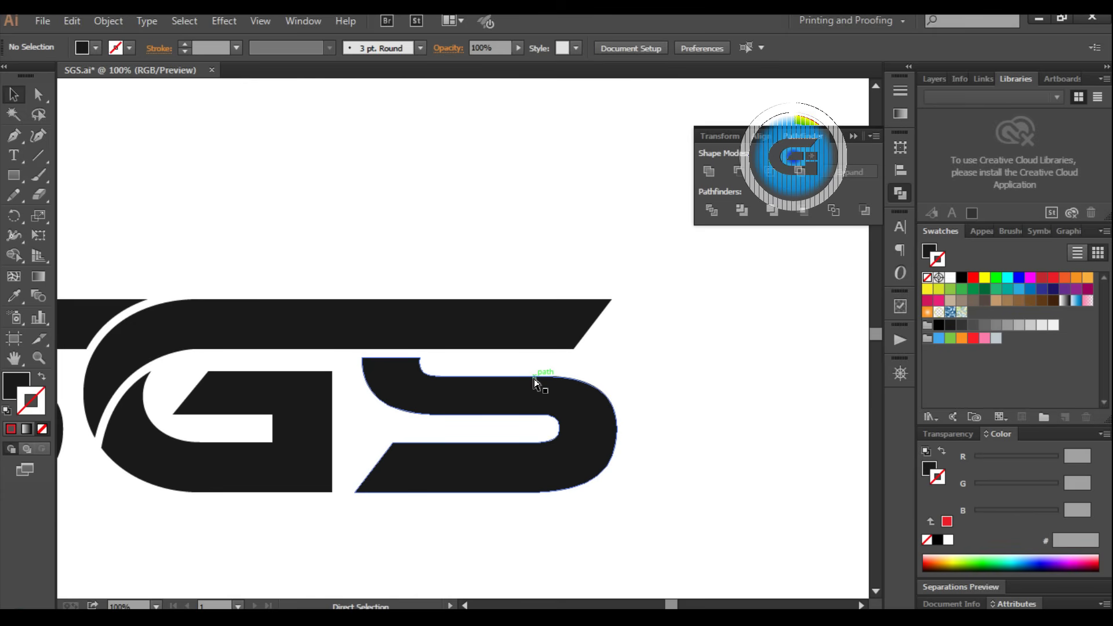
# - Draw a curved path with the Pen tool along the lower-right bend of the S
pyautogui.click(15, 136)
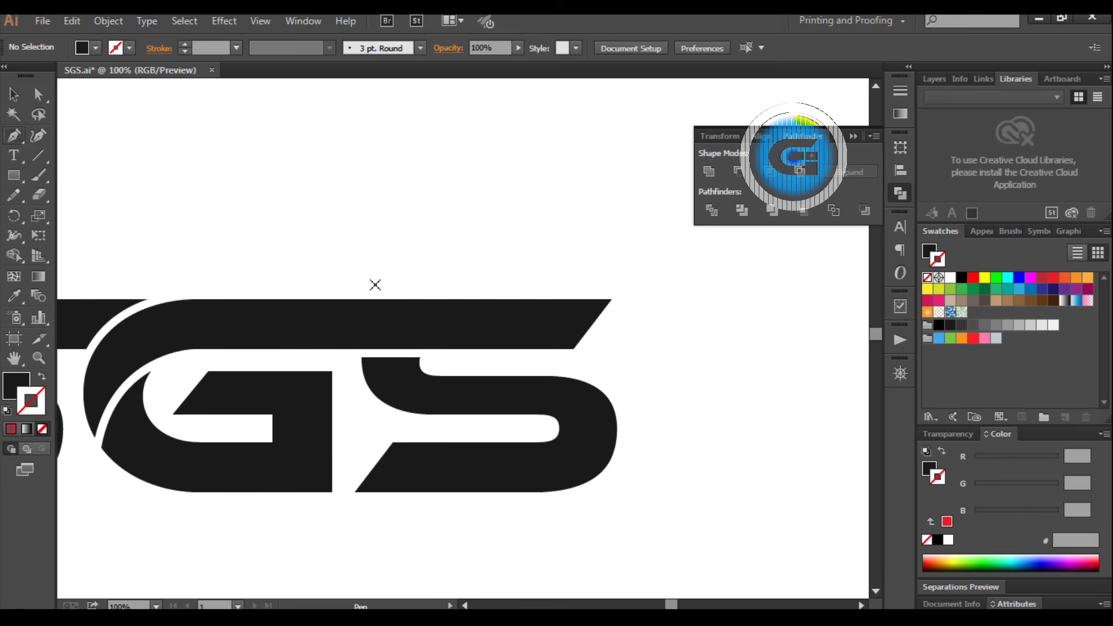
pyautogui.click(548, 441)
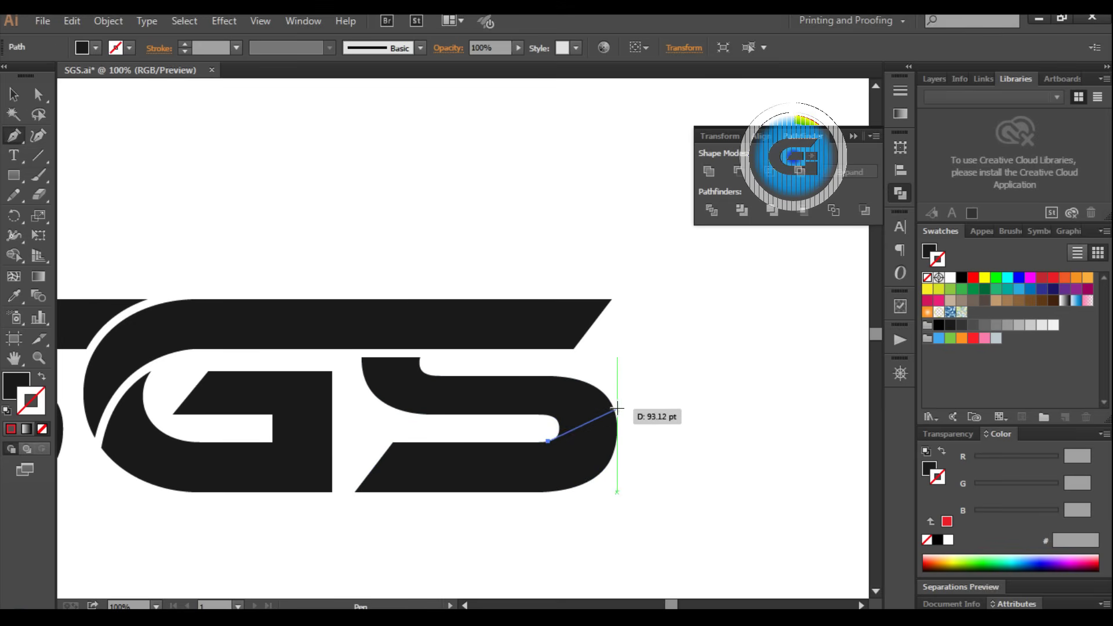
pyautogui.moveTo(608, 396)
pyautogui.mouseDown()
pyautogui.moveTo(630, 350)
pyautogui.moveTo(620, 344)
pyautogui.mouseUp()
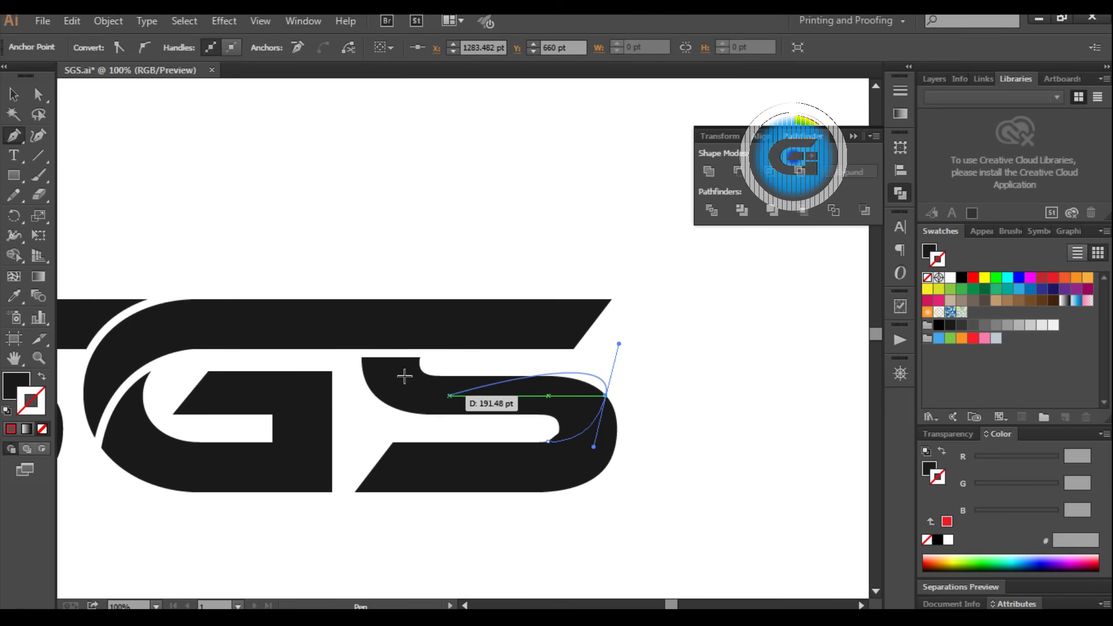
pyautogui.click(12, 98)
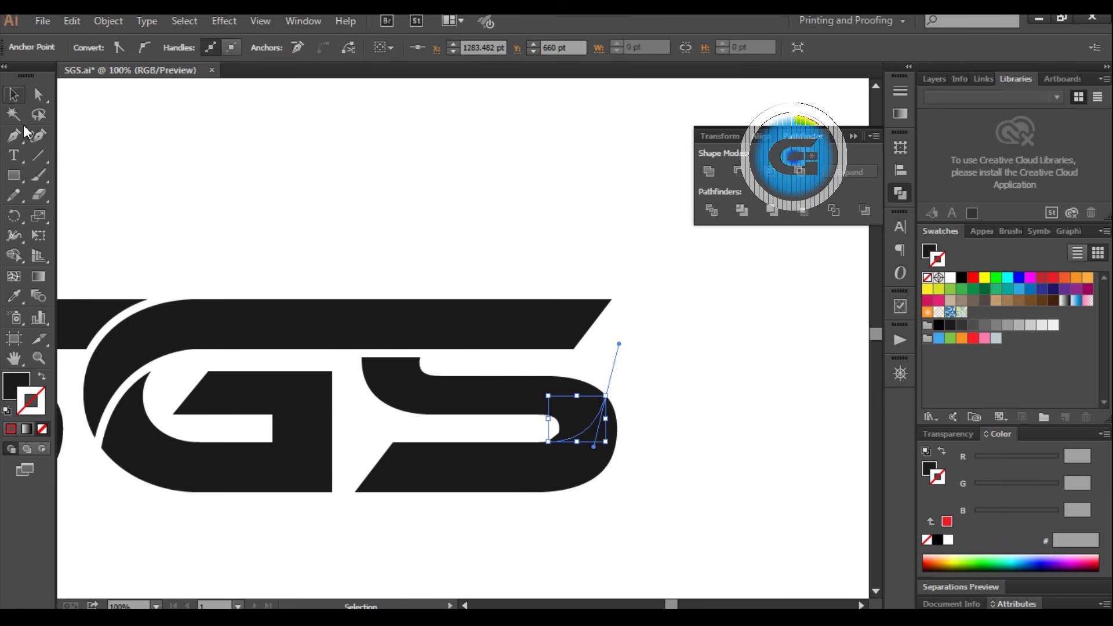
# - Set the new curve to no fill and an orange F15A24 stroke
pyautogui.click(42, 429)
pyautogui.click(36, 408)
pyautogui.click(10, 429)
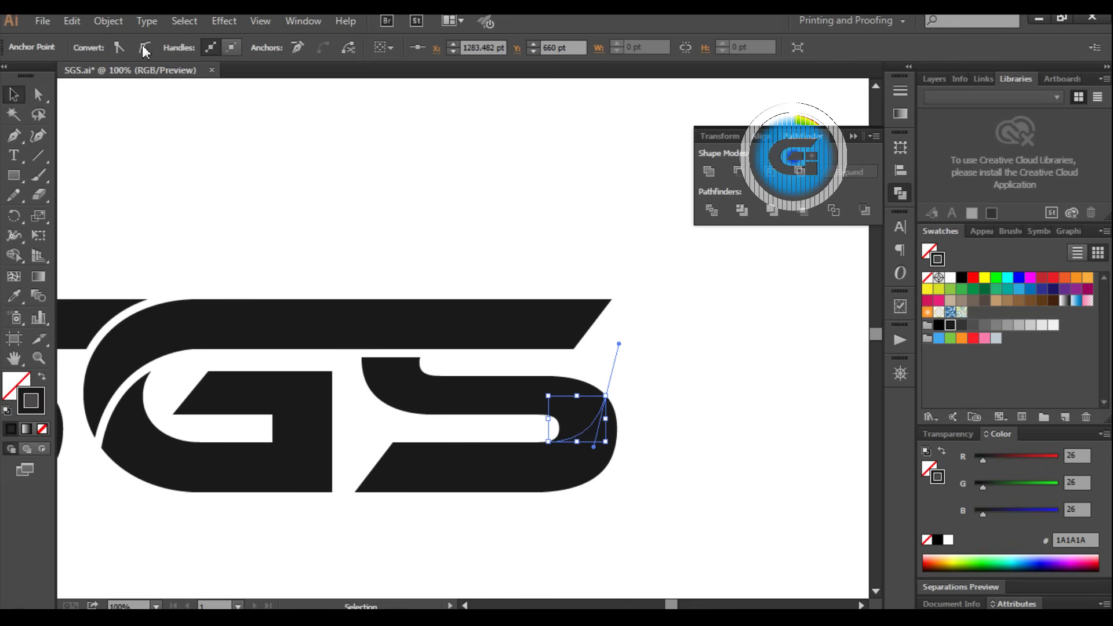
pyautogui.click(203, 226)
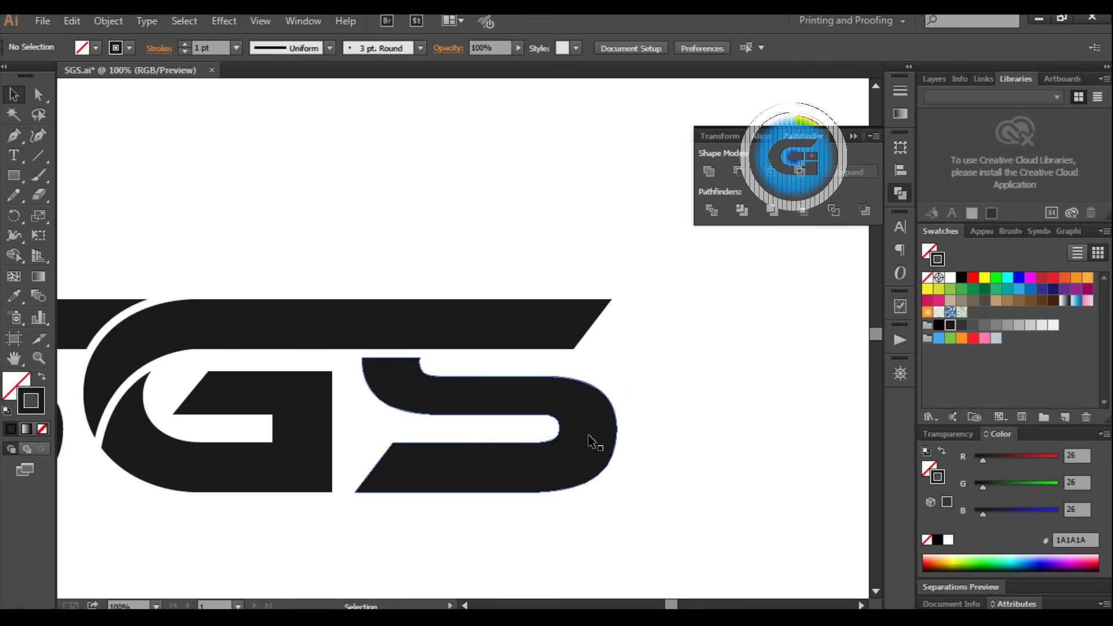
pyautogui.click(598, 426)
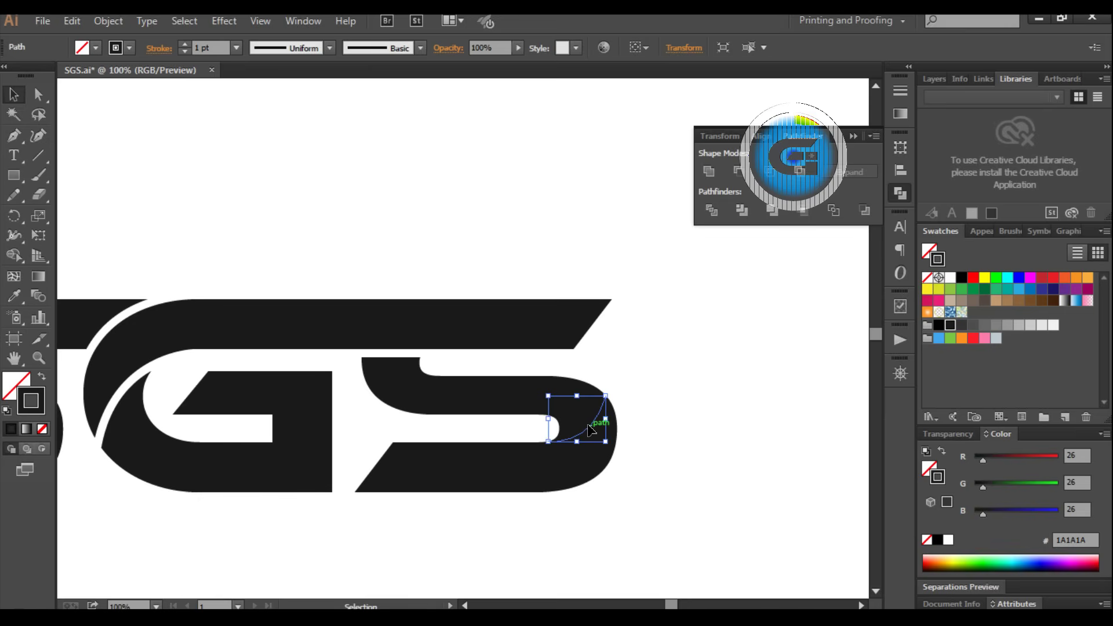
pyautogui.click(117, 47)
pyautogui.click(145, 76)
pyautogui.click(667, 380)
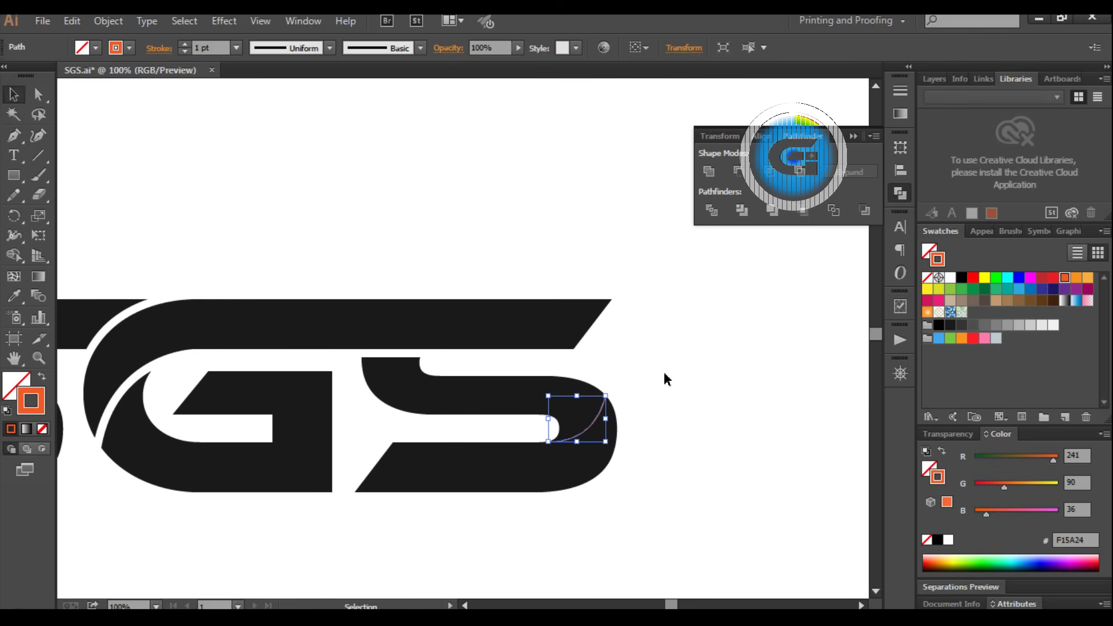
pyautogui.click(641, 432)
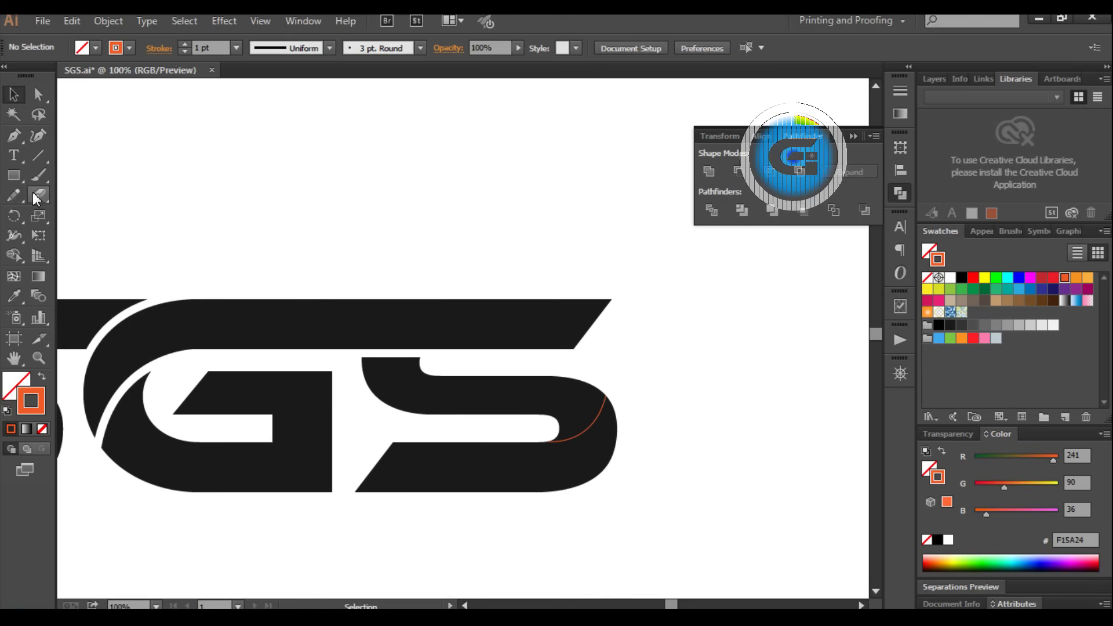
# - Thicken the orange curve to a 10 pt stroke and expand it into a filled shape
pyautogui.click(39, 357)
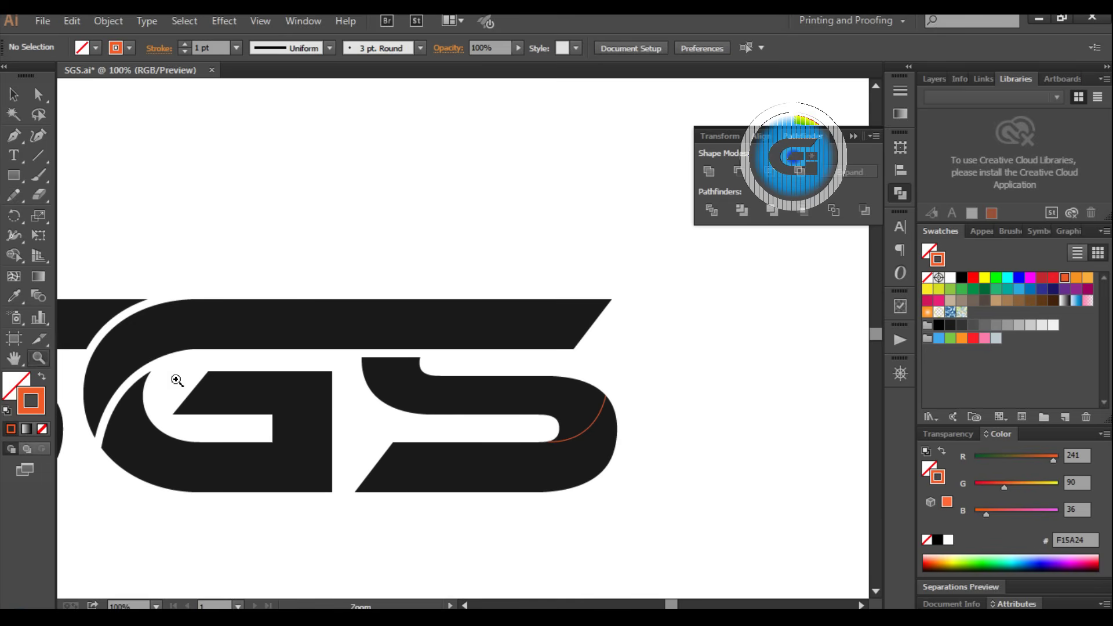
pyautogui.moveTo(542, 366); pyautogui.dragTo(647, 497)
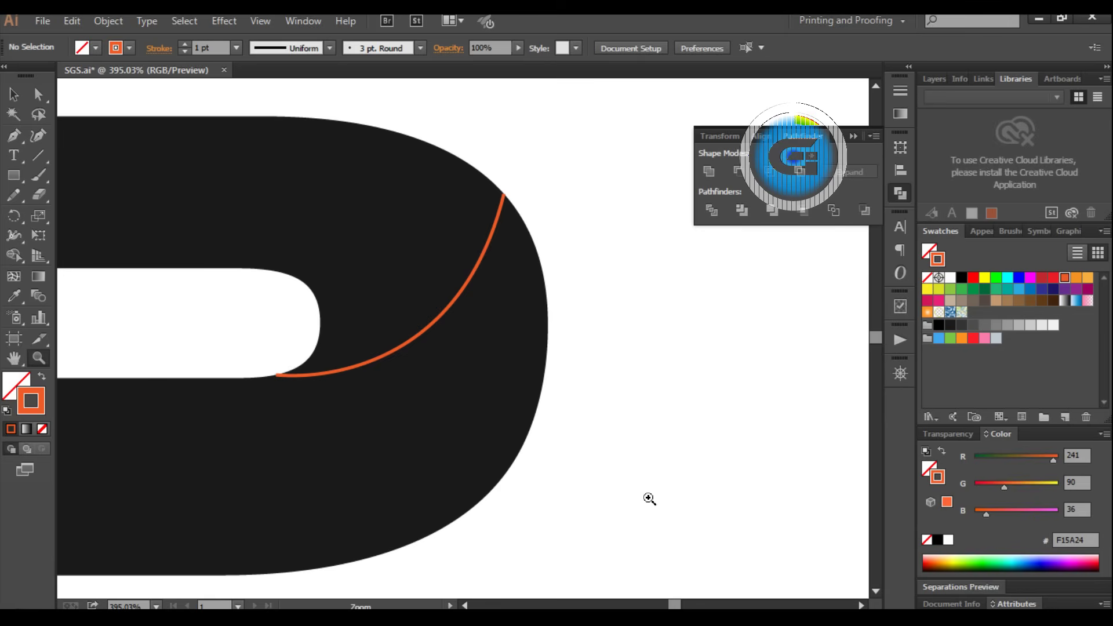
pyautogui.click(13, 94)
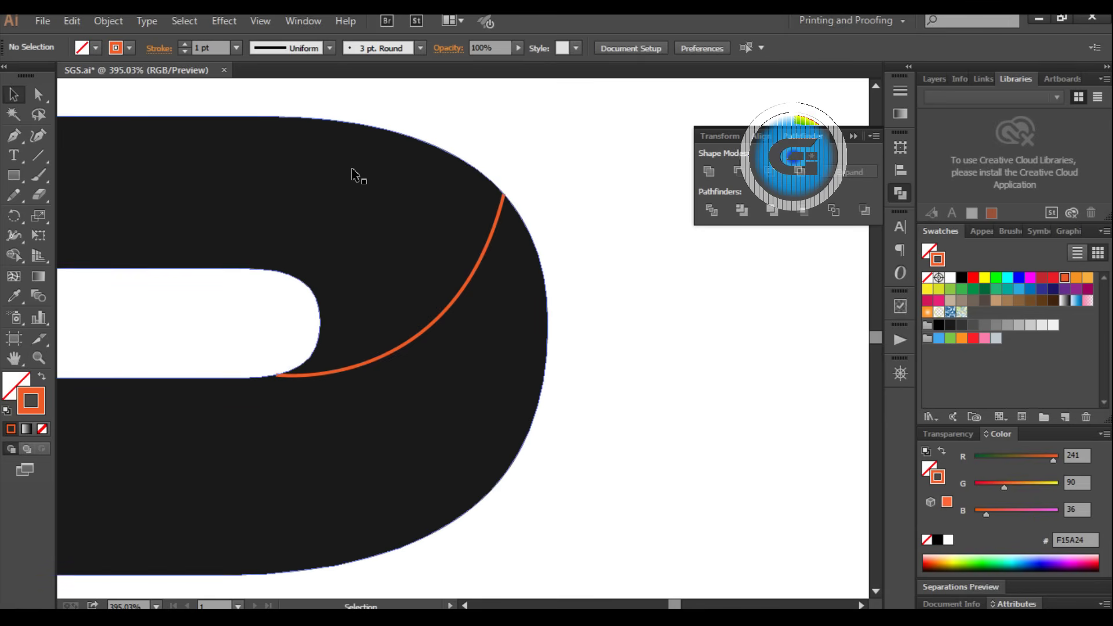
pyautogui.click(477, 270)
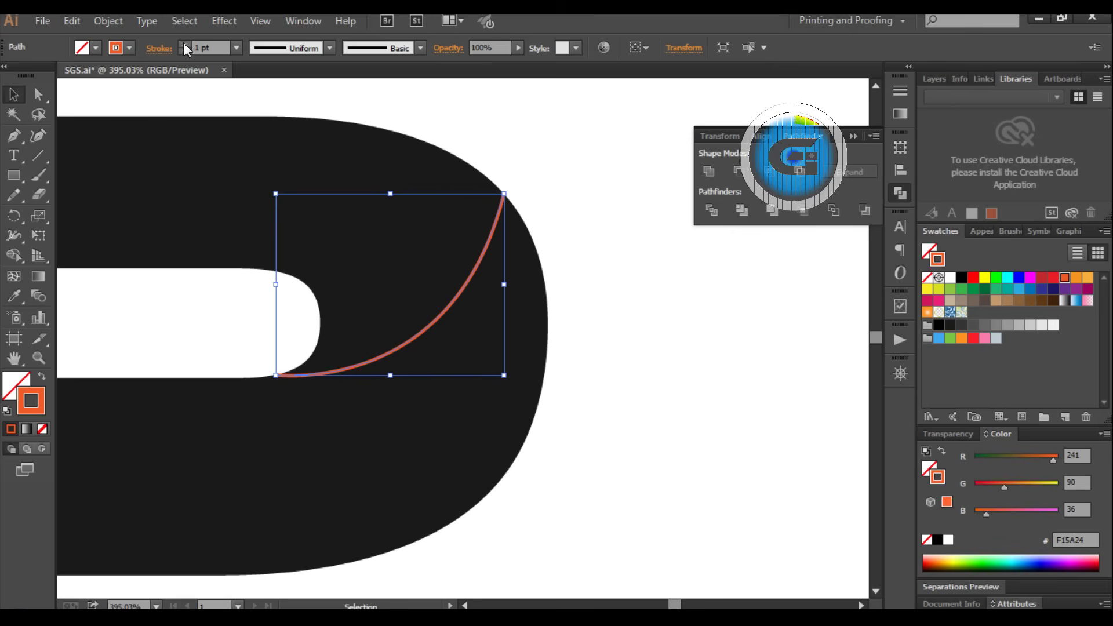
pyautogui.click(184, 45)
pyautogui.click(184, 45)
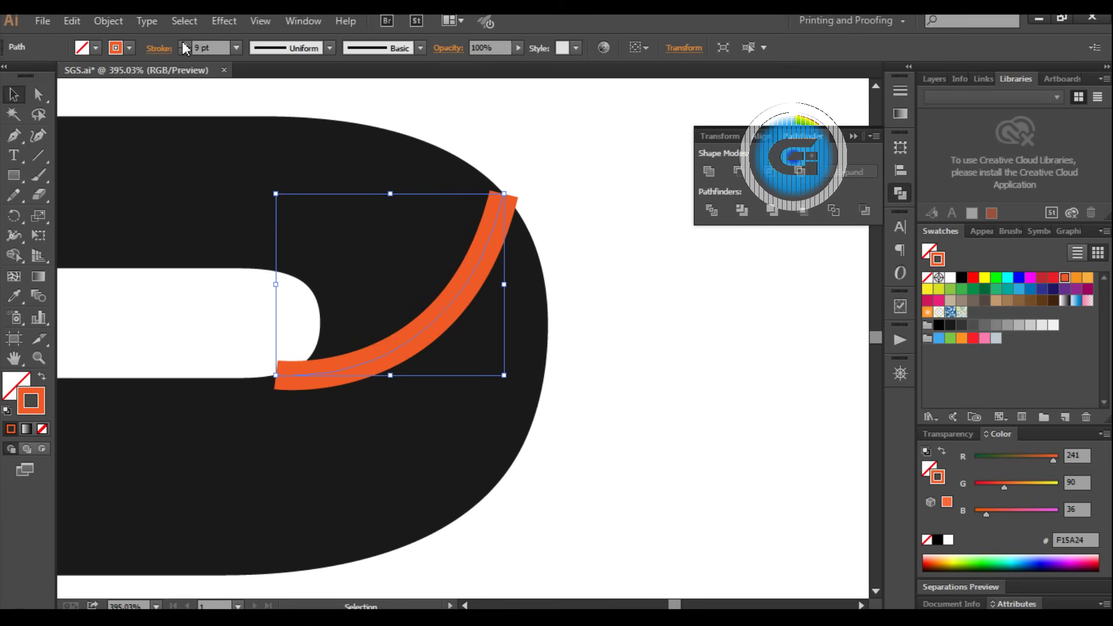
pyautogui.click(115, 25)
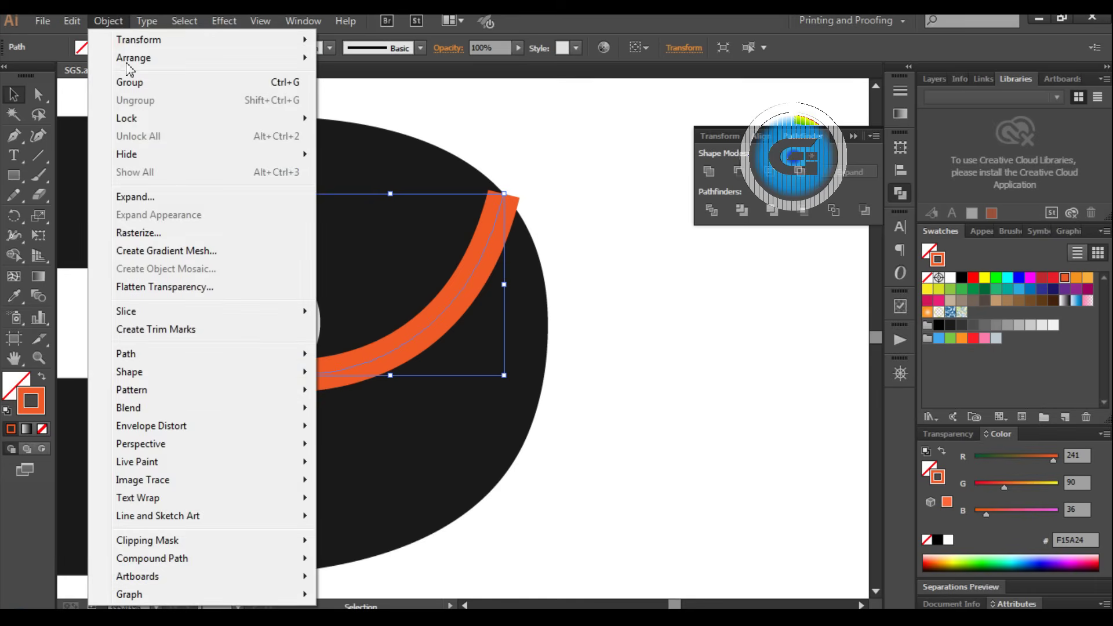
pyautogui.click(152, 196)
pyautogui.click(513, 405)
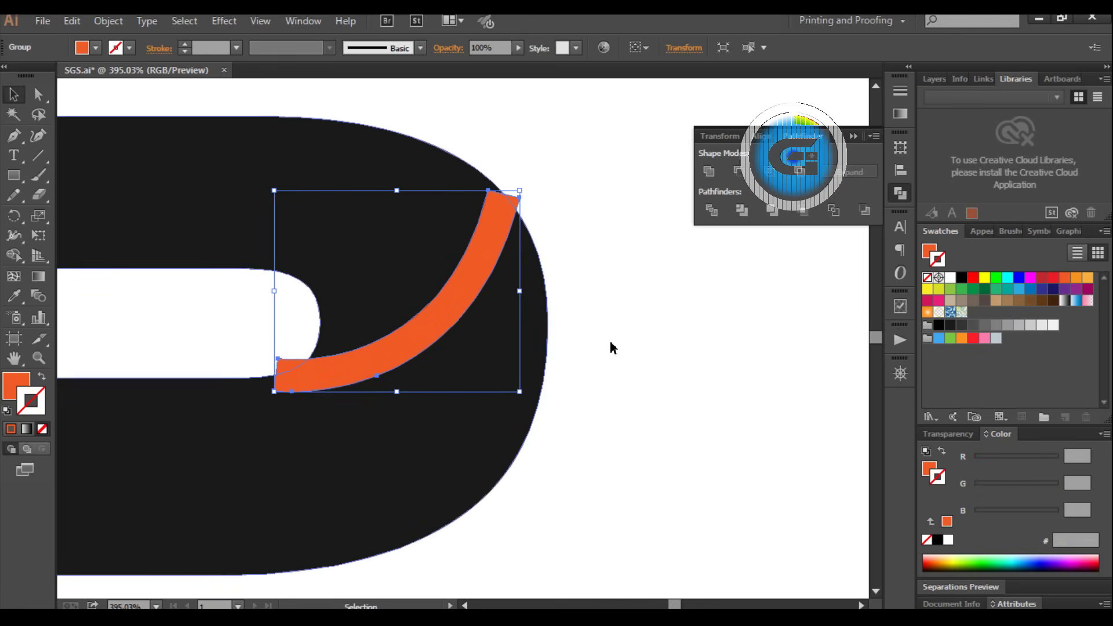
# - Enlarge, widen and reposition the expanded orange curve over the S's inner bend
pyautogui.click(512, 204)
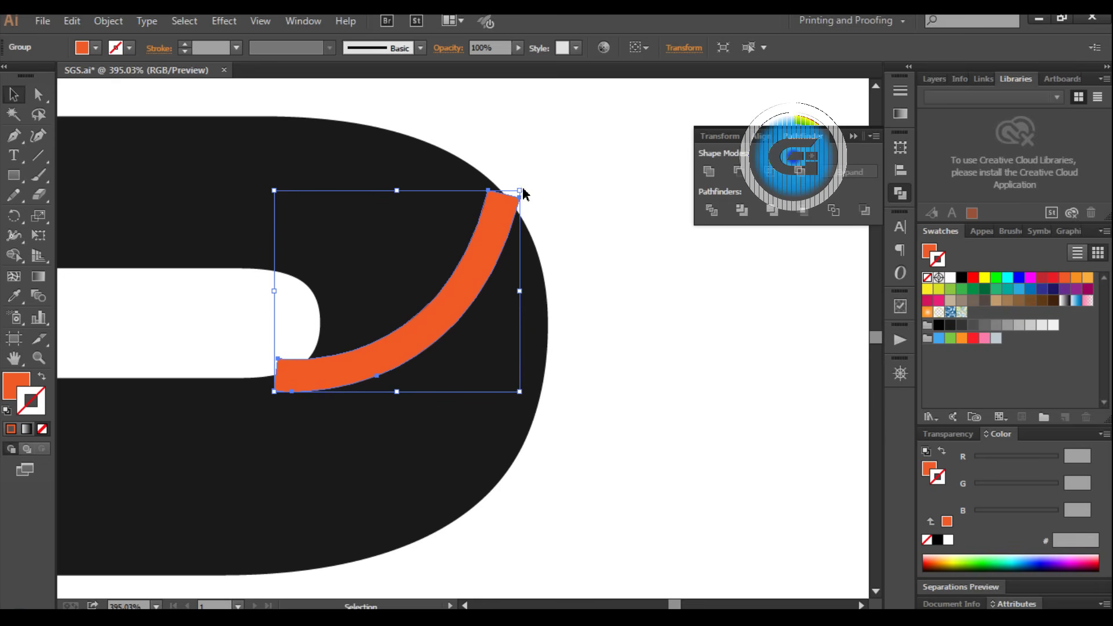
pyautogui.moveTo(520, 189); pyautogui.dragTo(530, 170)
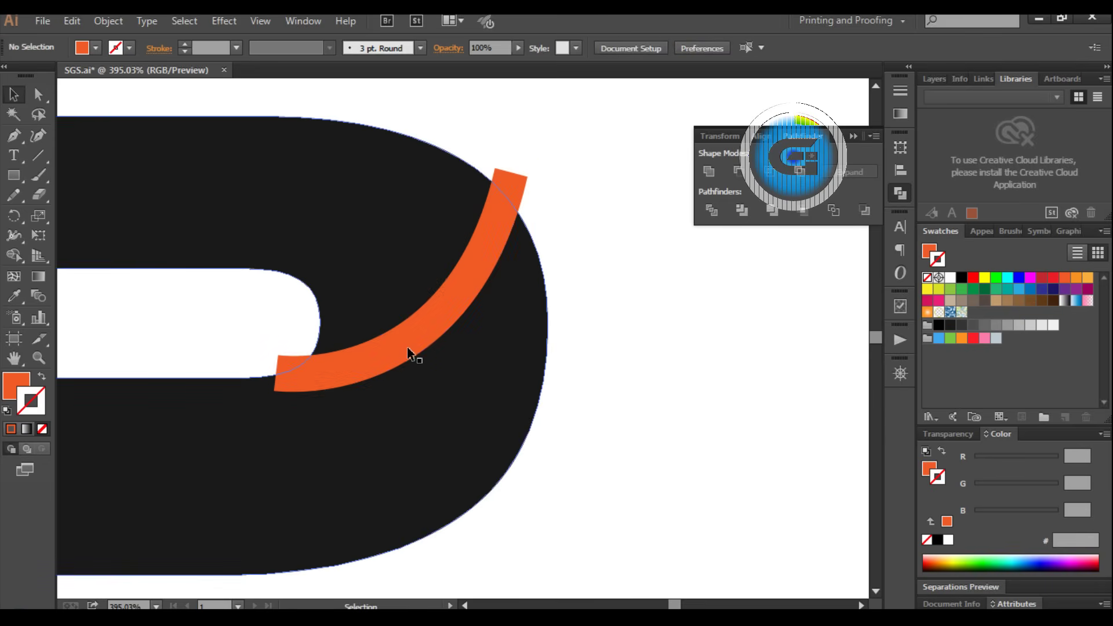
pyautogui.moveTo(401, 352)
pyautogui.mouseDown()
pyautogui.moveTo(391, 333)
pyautogui.moveTo(340, 354)
pyautogui.mouseUp()
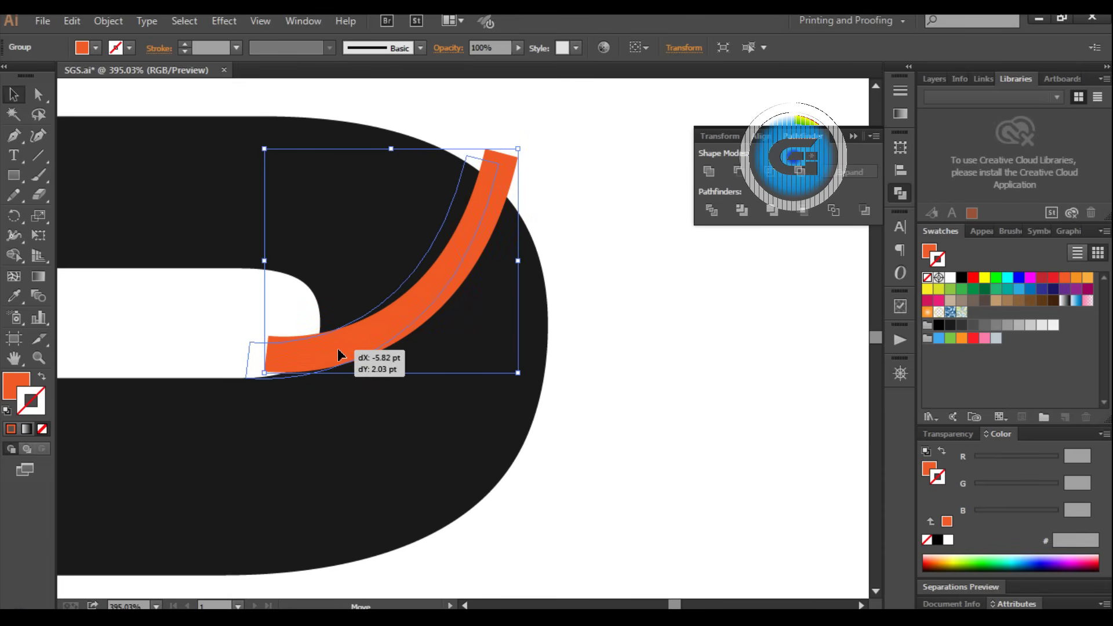
pyautogui.moveTo(340, 355)
pyautogui.mouseDown()
pyautogui.moveTo(236, 381)
pyautogui.moveTo(240, 373)
pyautogui.moveTo(234, 385)
pyautogui.mouseUp()
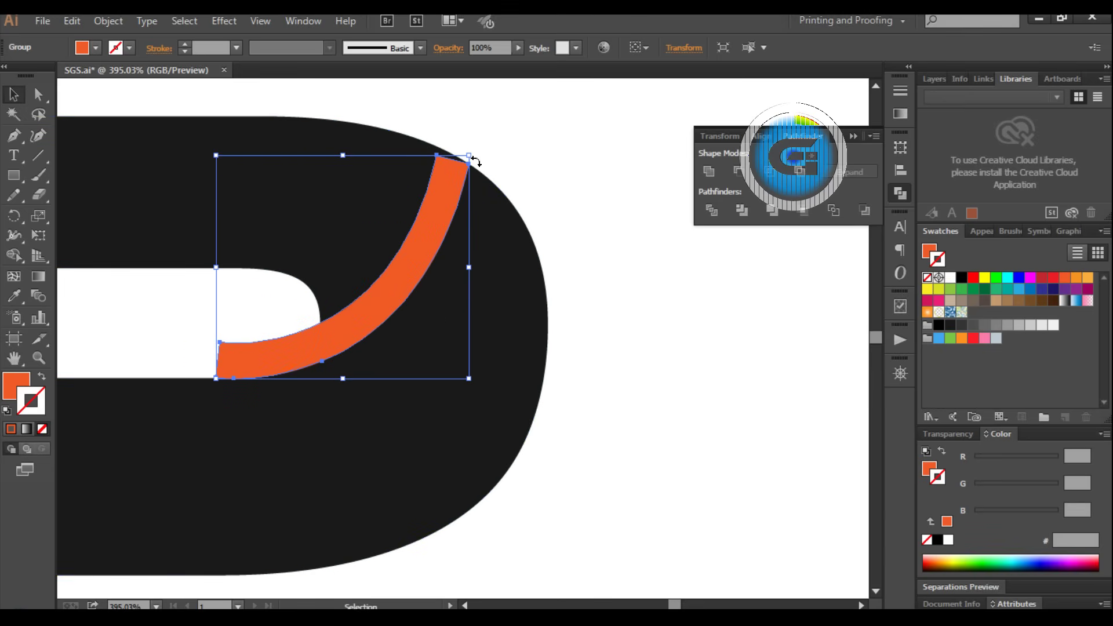
pyautogui.moveTo(469, 267); pyautogui.dragTo(497, 261)
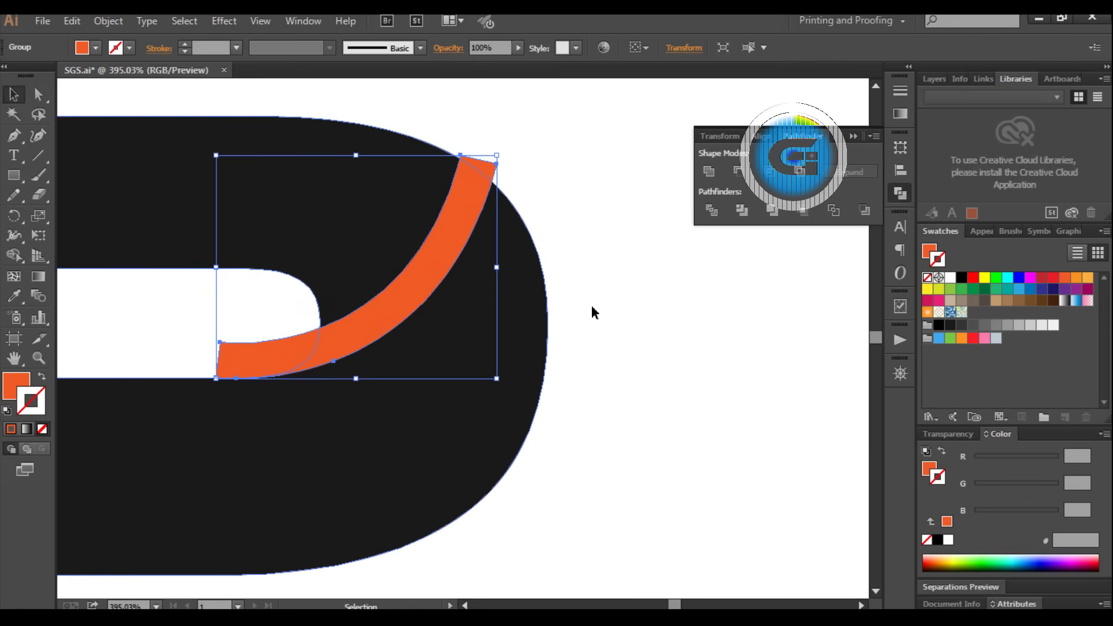
pyautogui.click(603, 326)
# - Subtract the orange shape from the black letter shape with Pathfinder Minus Front
pyautogui.click(420, 290)
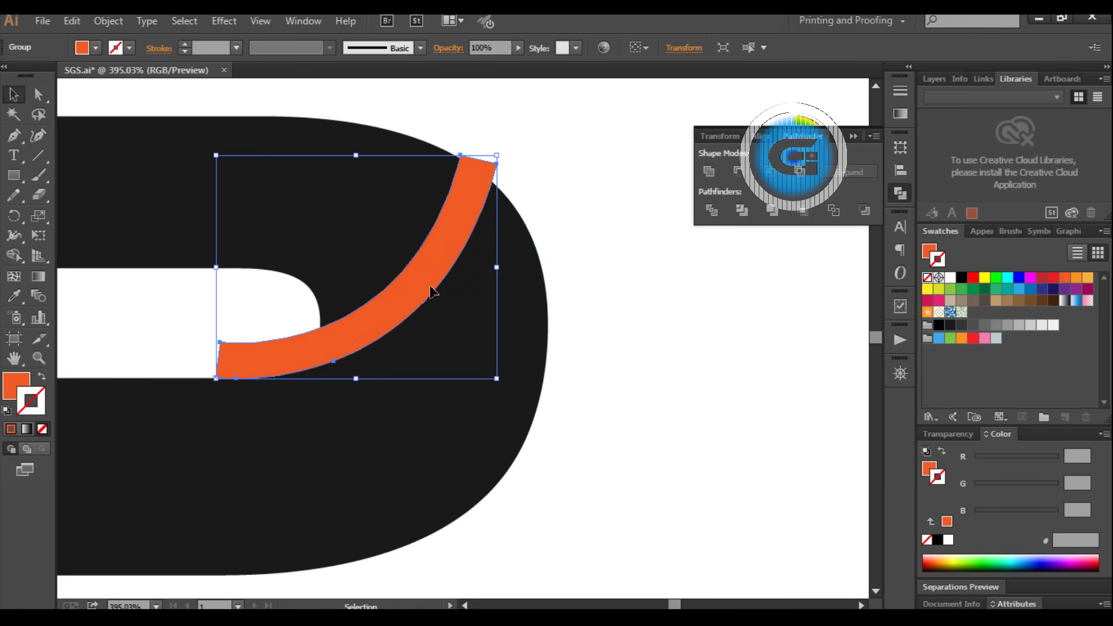
pyautogui.keyDown('shift'); pyautogui.click(480, 435); pyautogui.keyUp('shift')
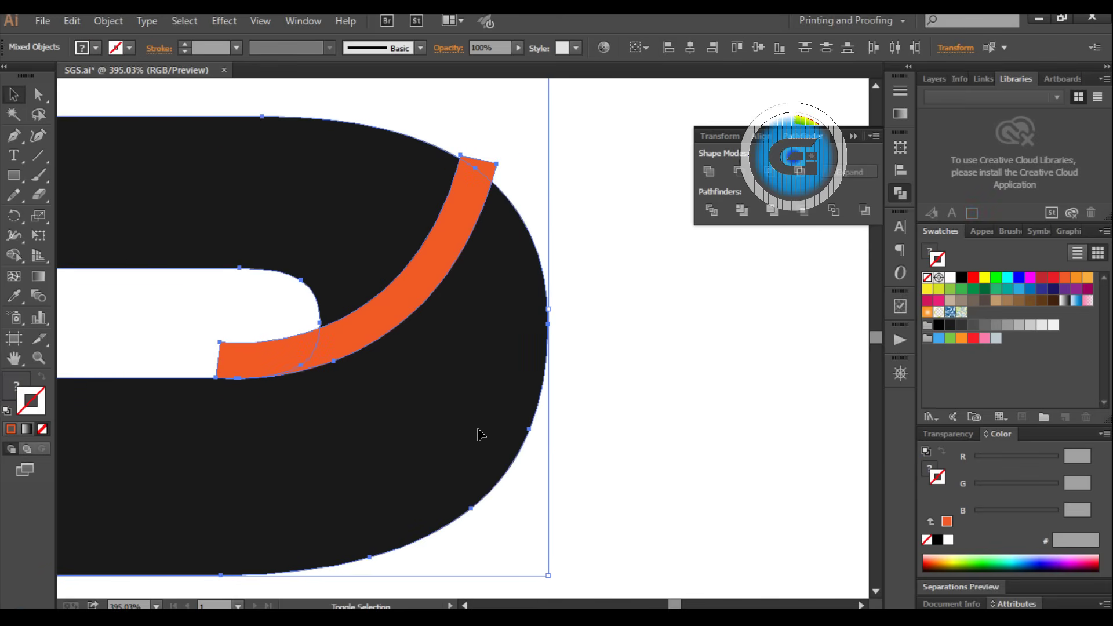
pyautogui.click(740, 173)
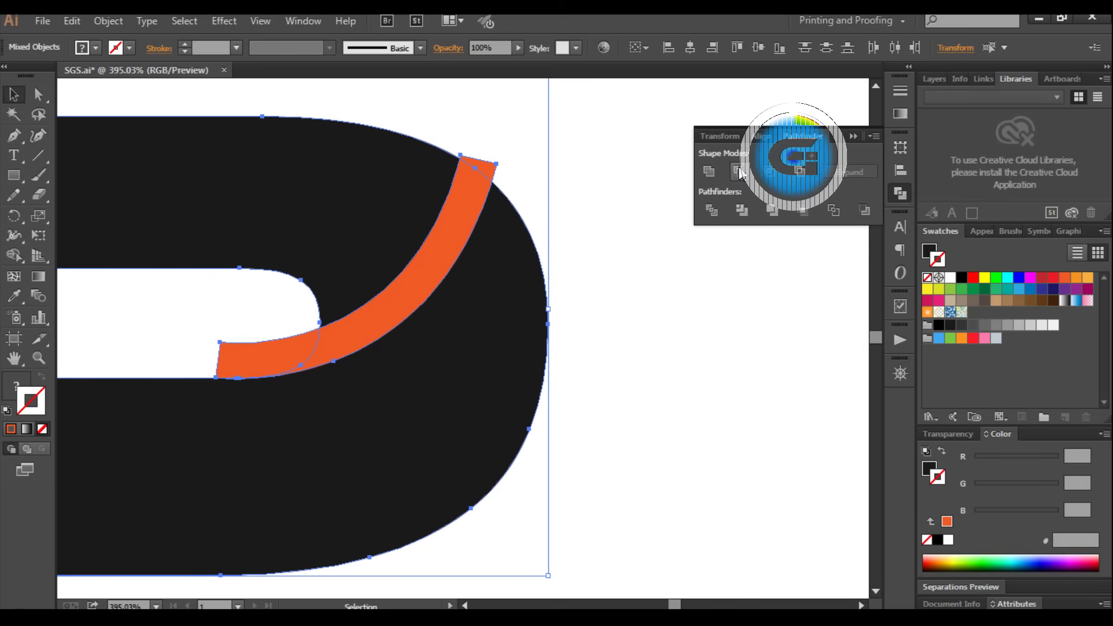
pyautogui.click(631, 341)
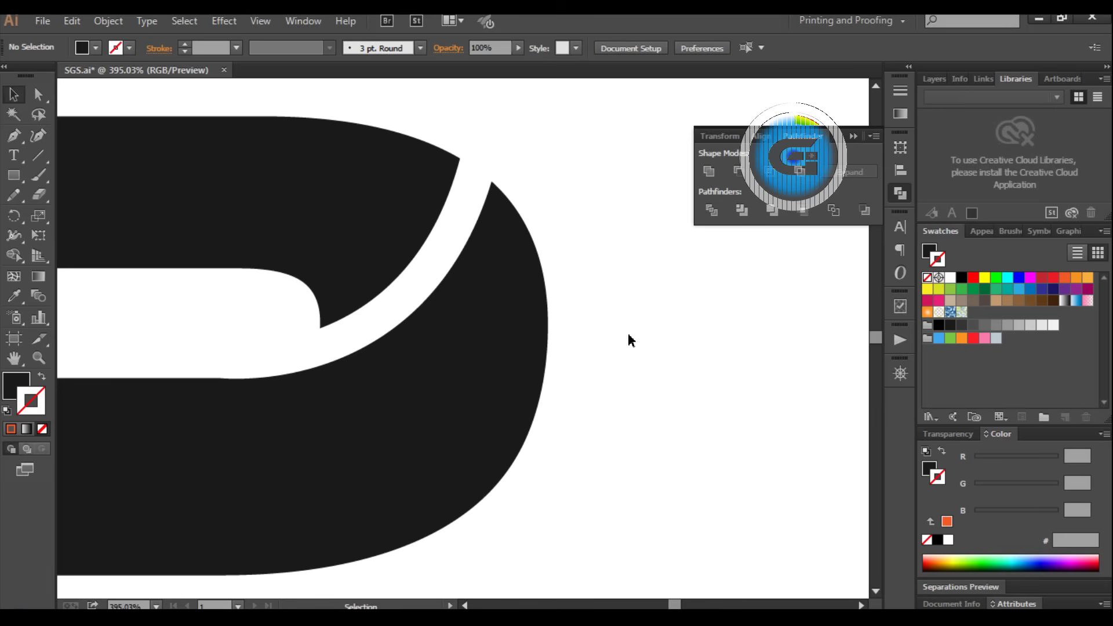
# - Zoom out, ungroup the G and S letters with Object > Ungroup, and reselect the S path
pyautogui.hotkey('ctrl', '-')
pyautogui.hotkey('ctrl', '-')
pyautogui.hotkey('ctrl', '-')
pyautogui.hotkey('ctrl', '-')
pyautogui.hotkey('ctrl', '-')
pyautogui.hotkey('ctrl', '-')
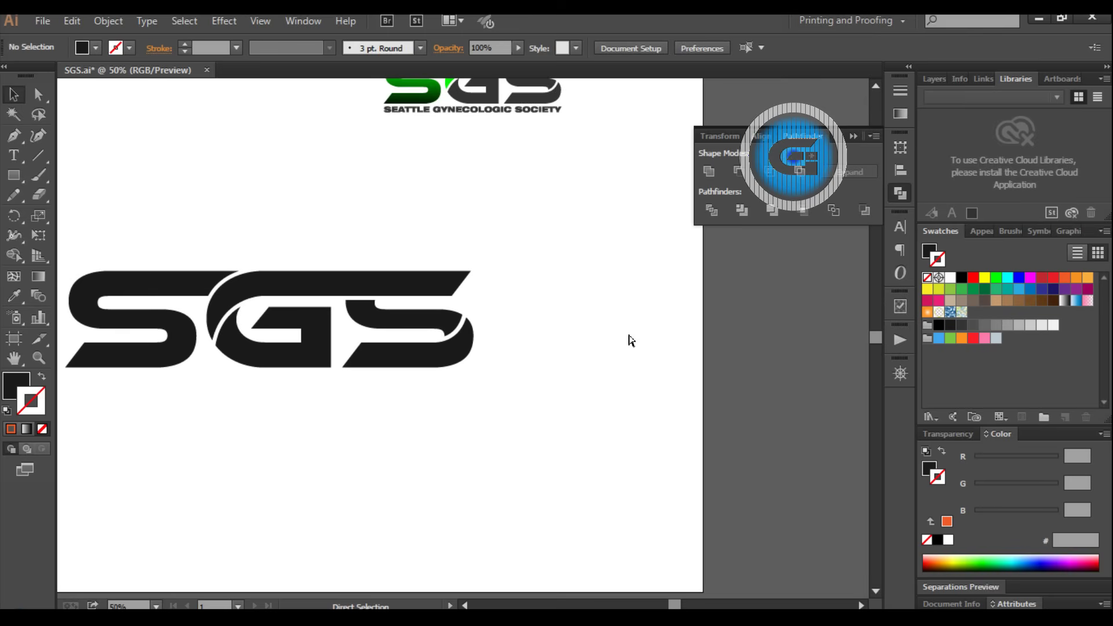
pyautogui.hotkey('ctrl', '-')
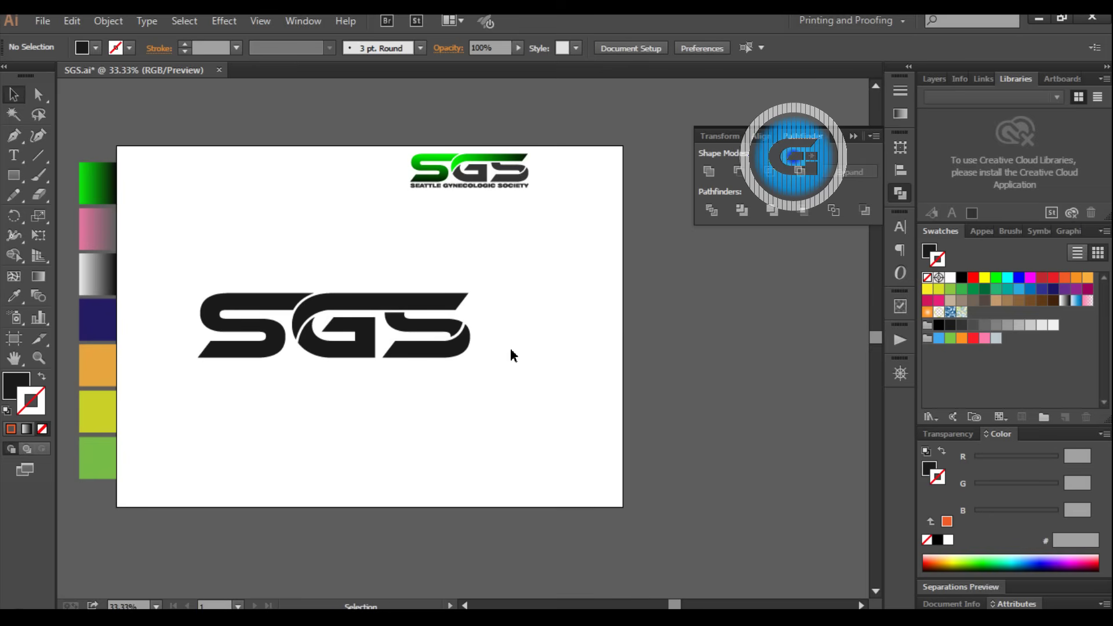
pyautogui.click(414, 303)
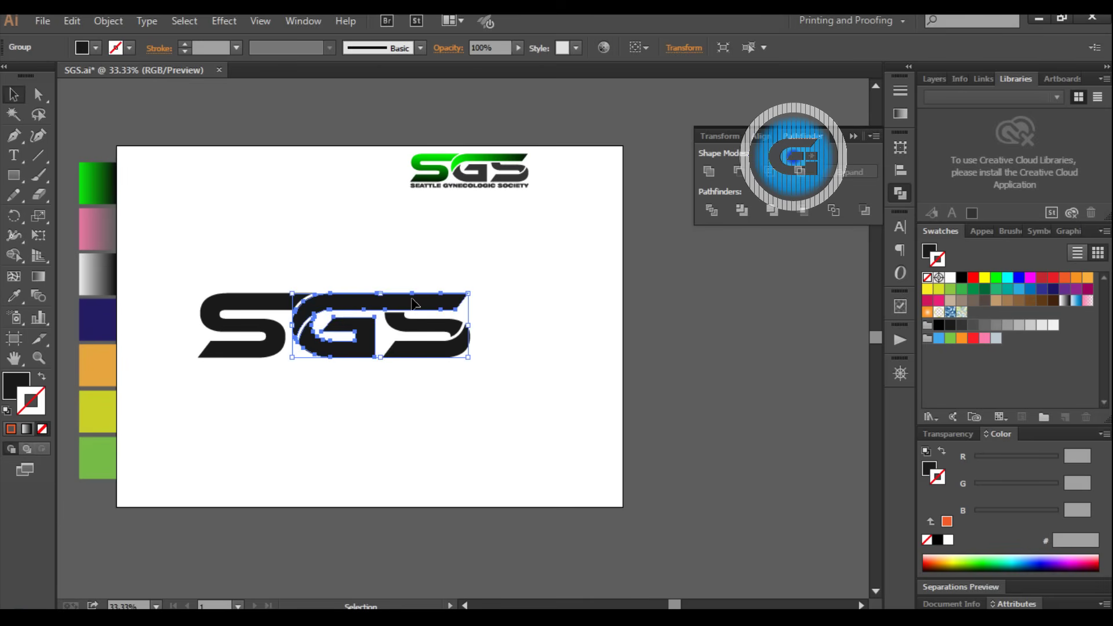
pyautogui.click(108, 23)
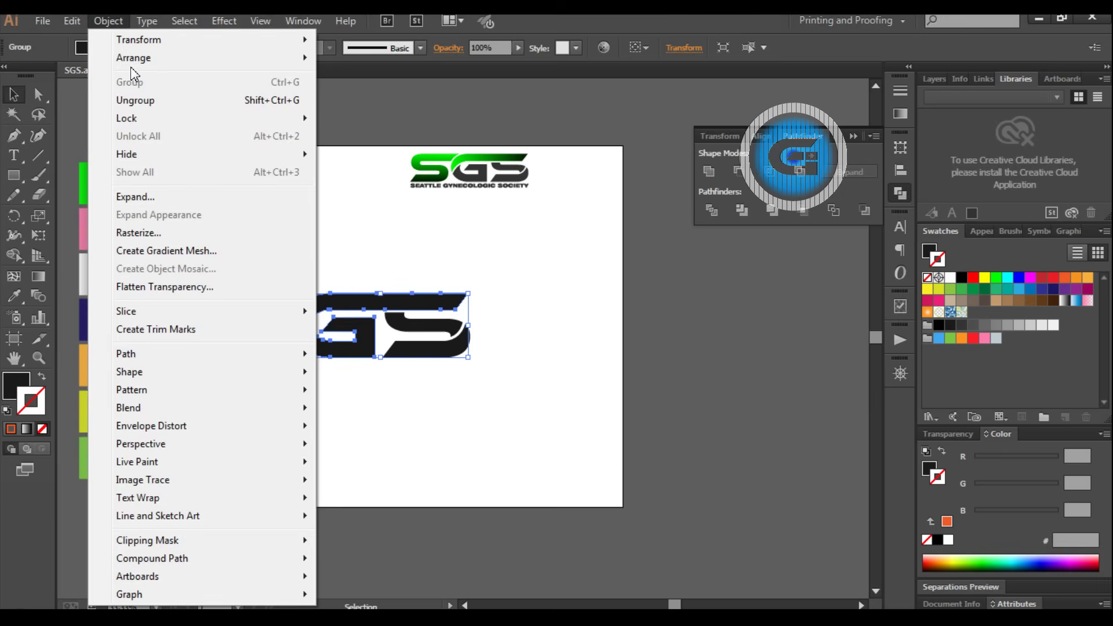
pyautogui.click(154, 104)
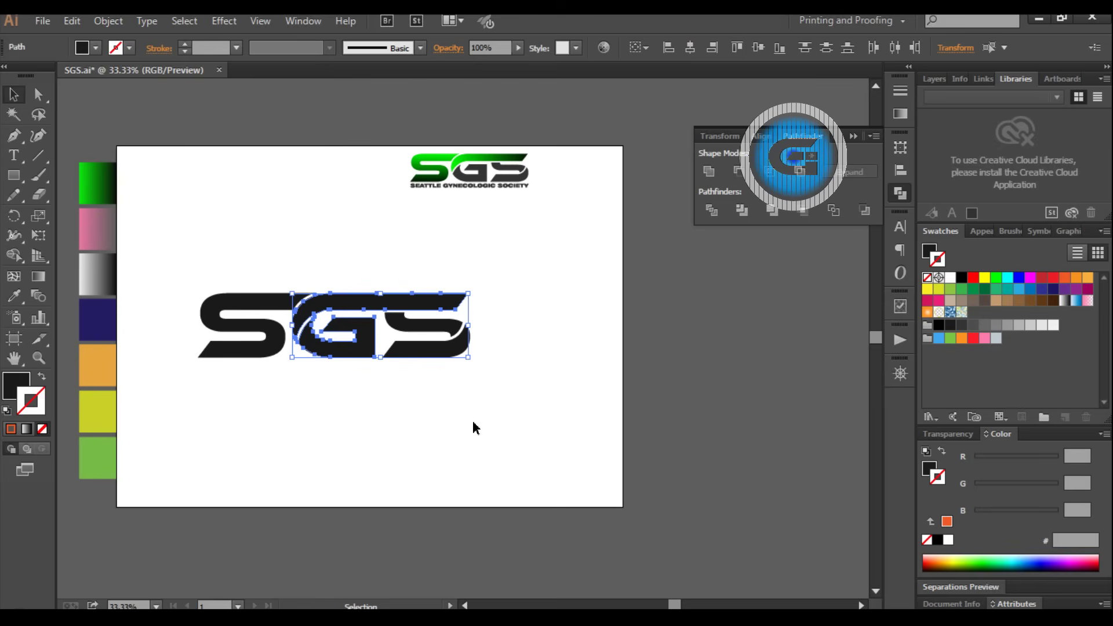
pyautogui.click(509, 450)
pyautogui.click(420, 302)
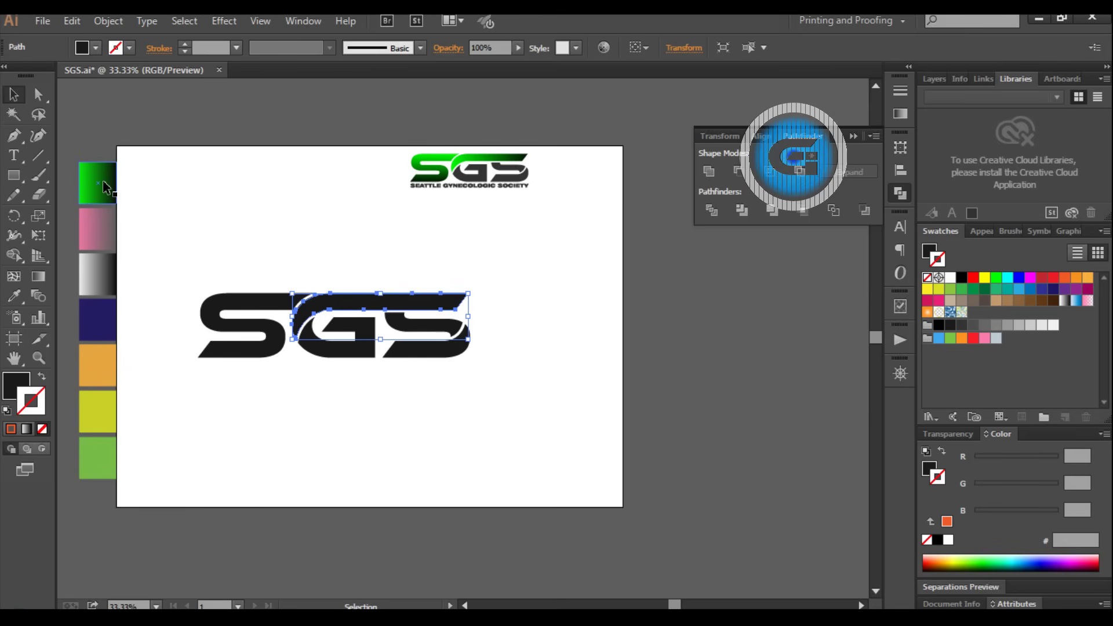
pyautogui.click(507, 284)
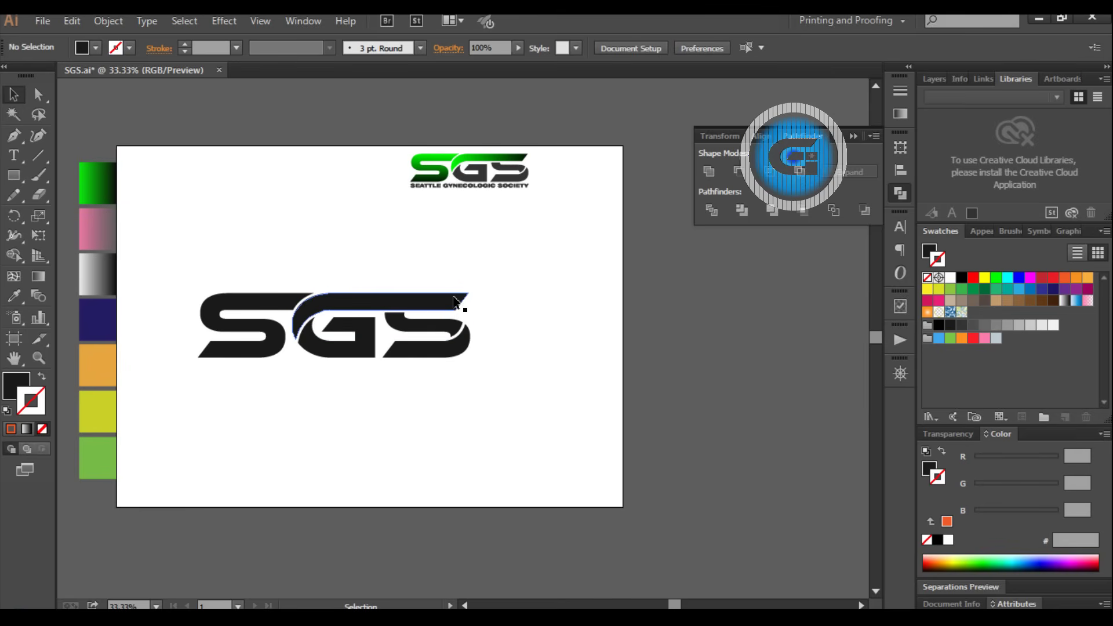
pyautogui.click(454, 298)
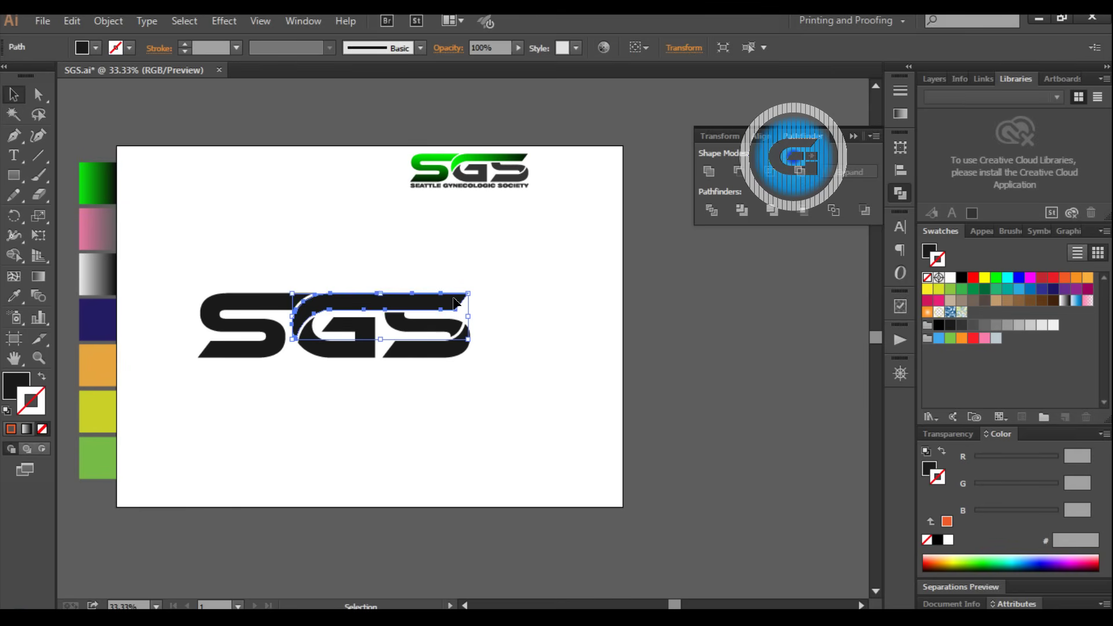
# - Apply a linear white-to-black gradient fill to the G and S path
pyautogui.click(899, 113)
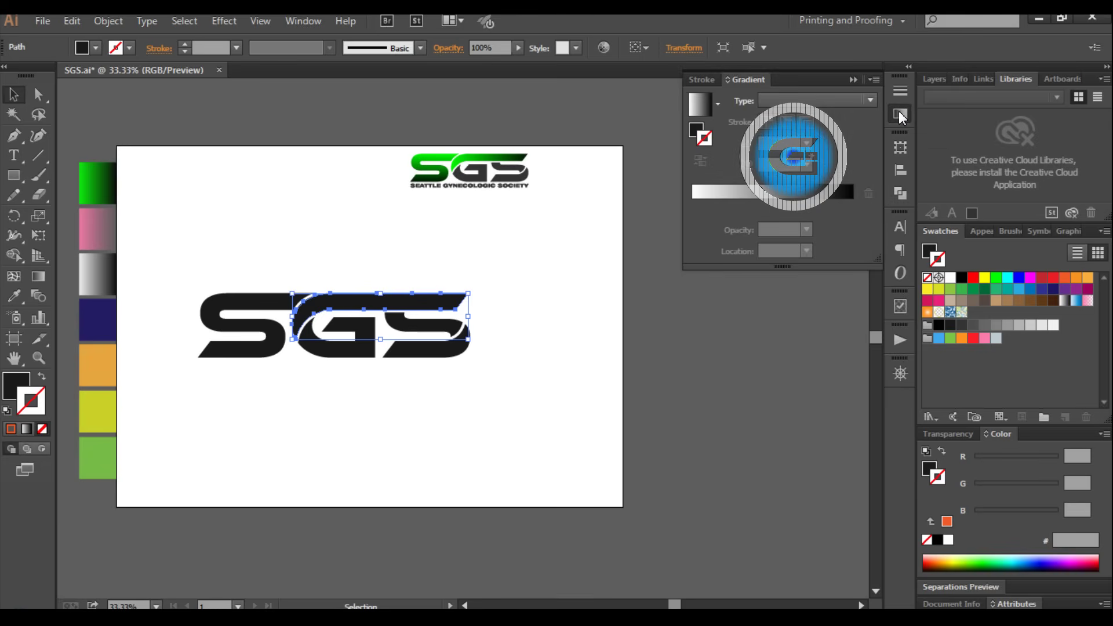
pyautogui.click(796, 197)
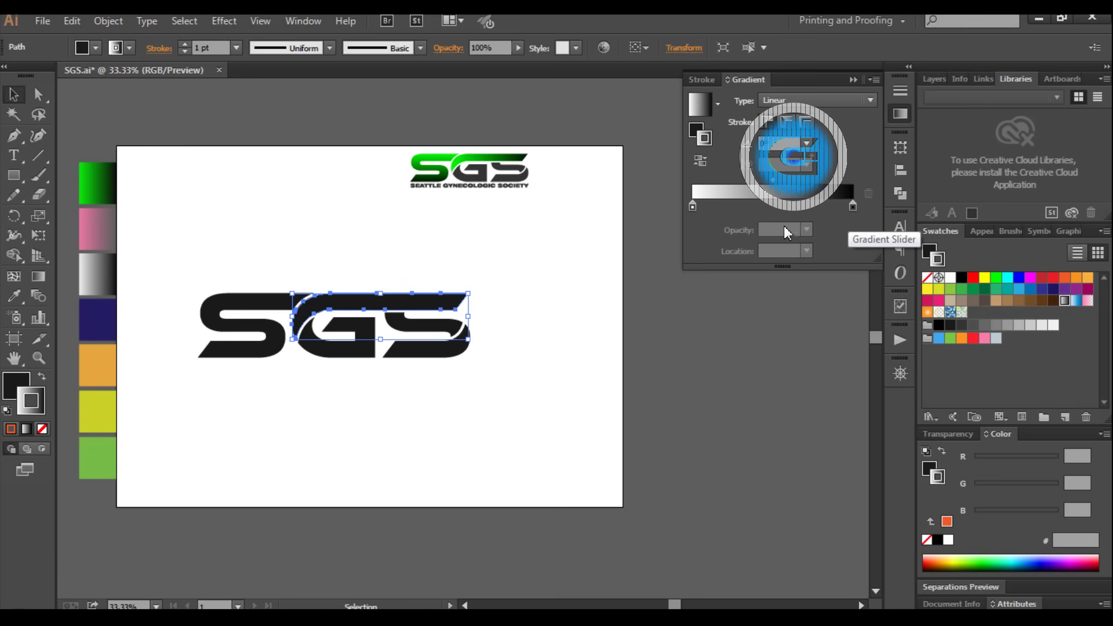
pyautogui.click(534, 283)
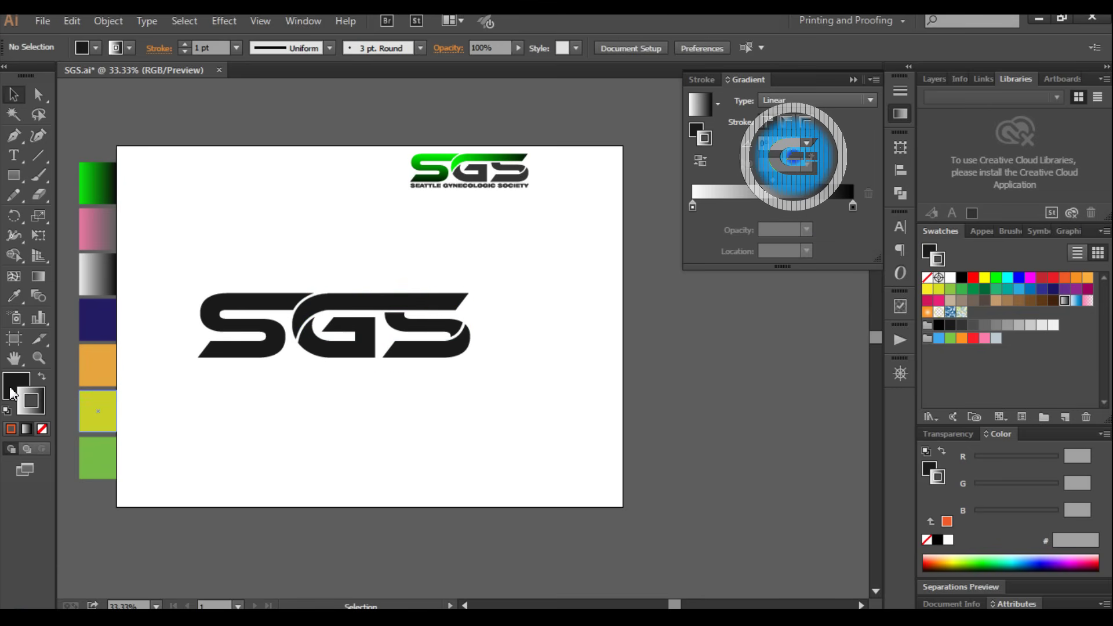
pyautogui.click(11, 393)
pyautogui.click(796, 199)
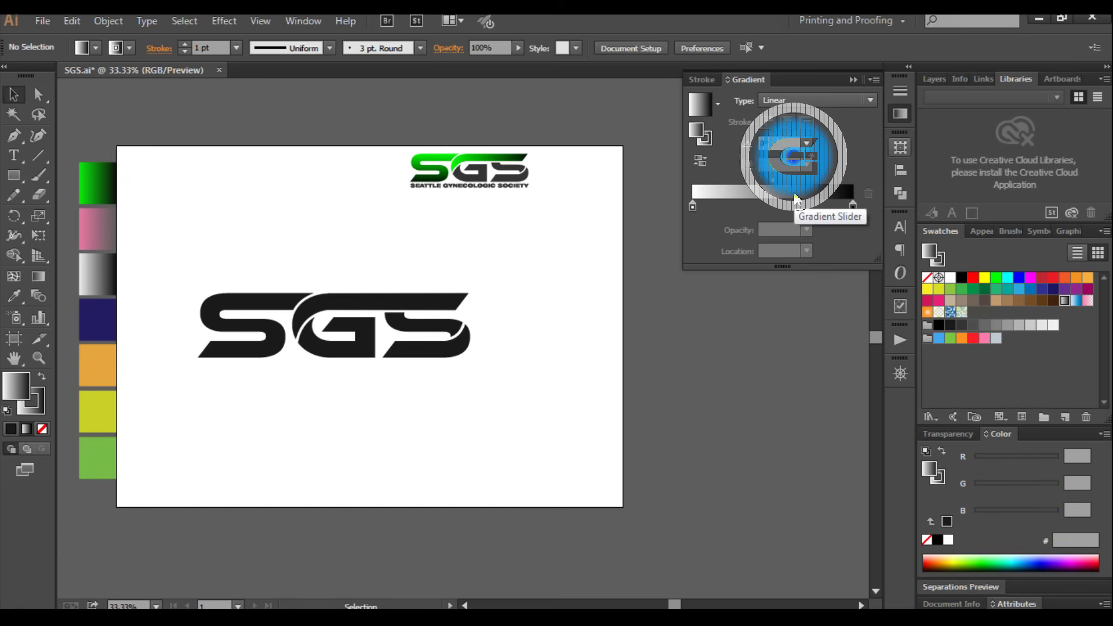
pyautogui.click(398, 304)
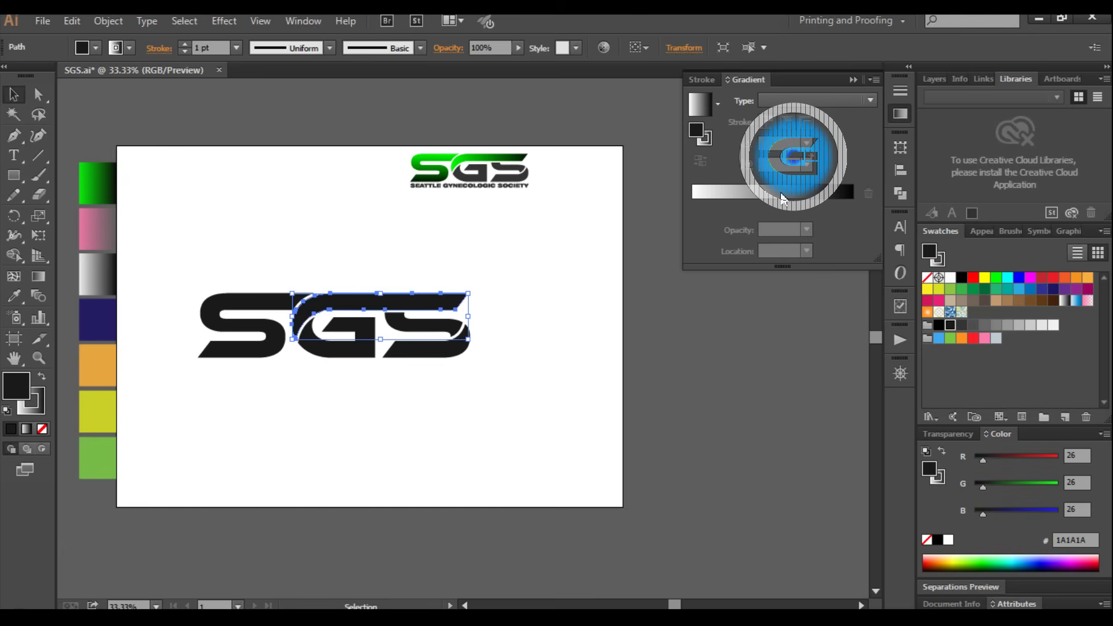
pyautogui.click(782, 198)
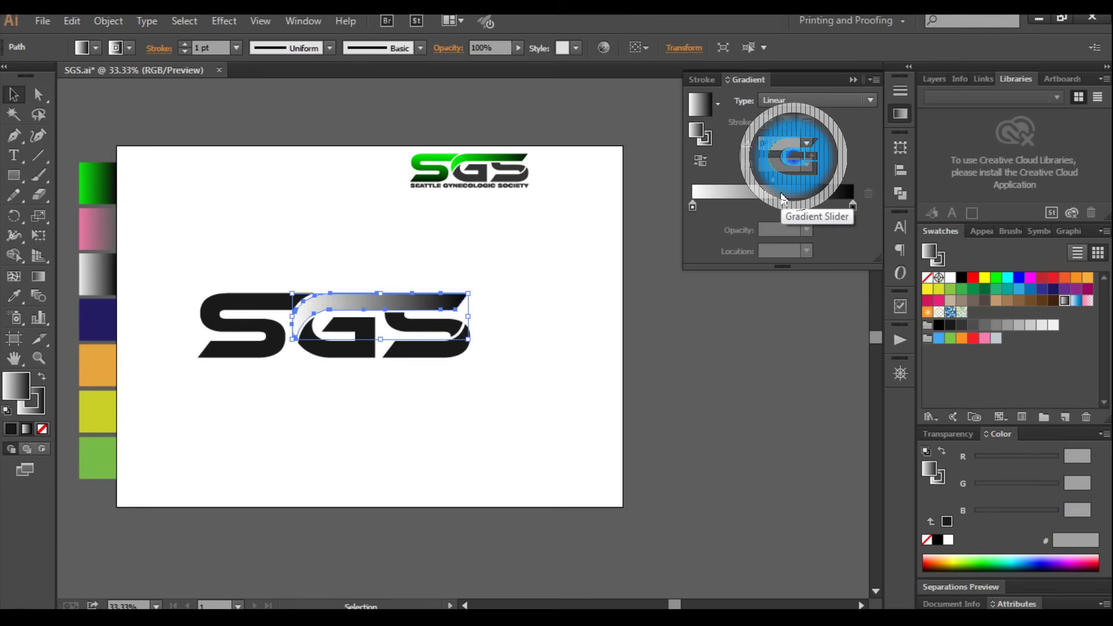
# - Set the gradient stops to black on the left and green on the right
pyautogui.click(851, 206)
pyautogui.doubleClick(851, 206)
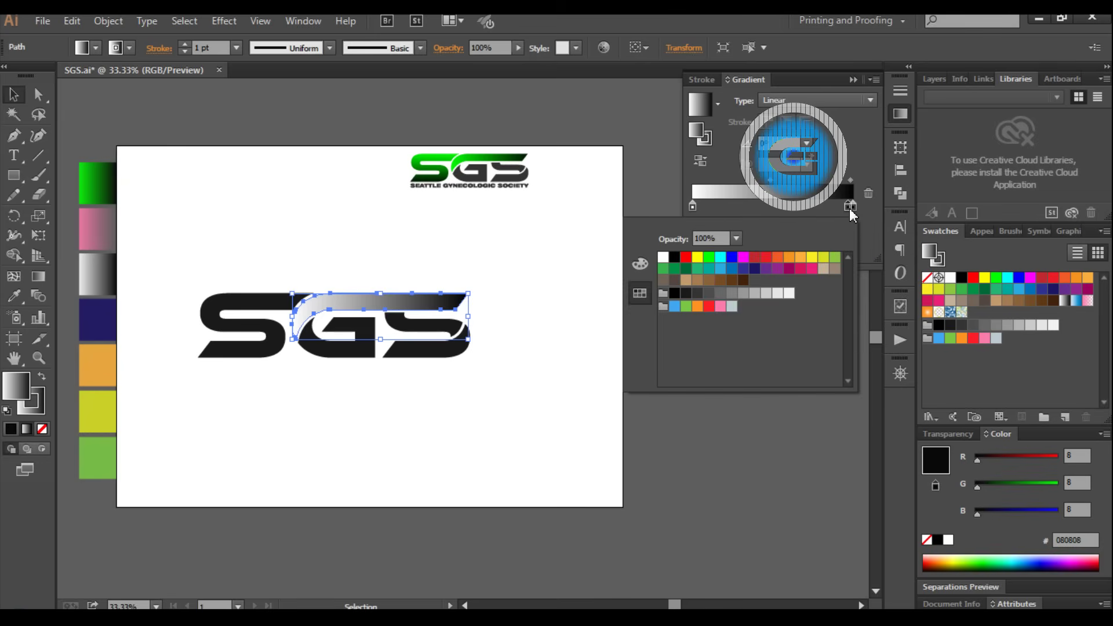
pyautogui.press('Escape')
pyautogui.click(853, 206)
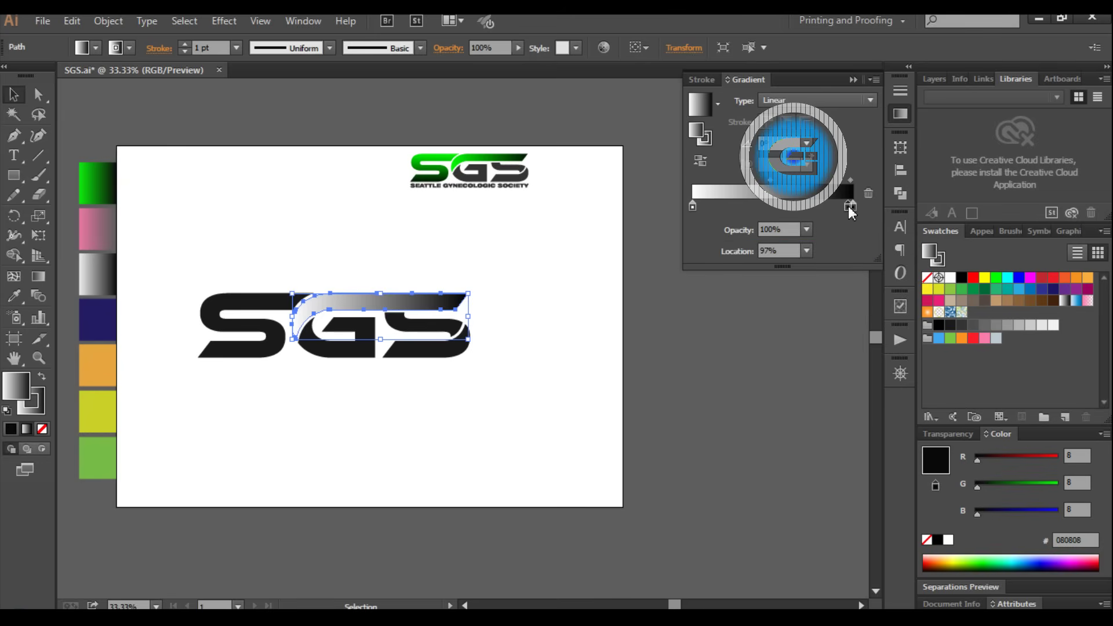
pyautogui.click(854, 208)
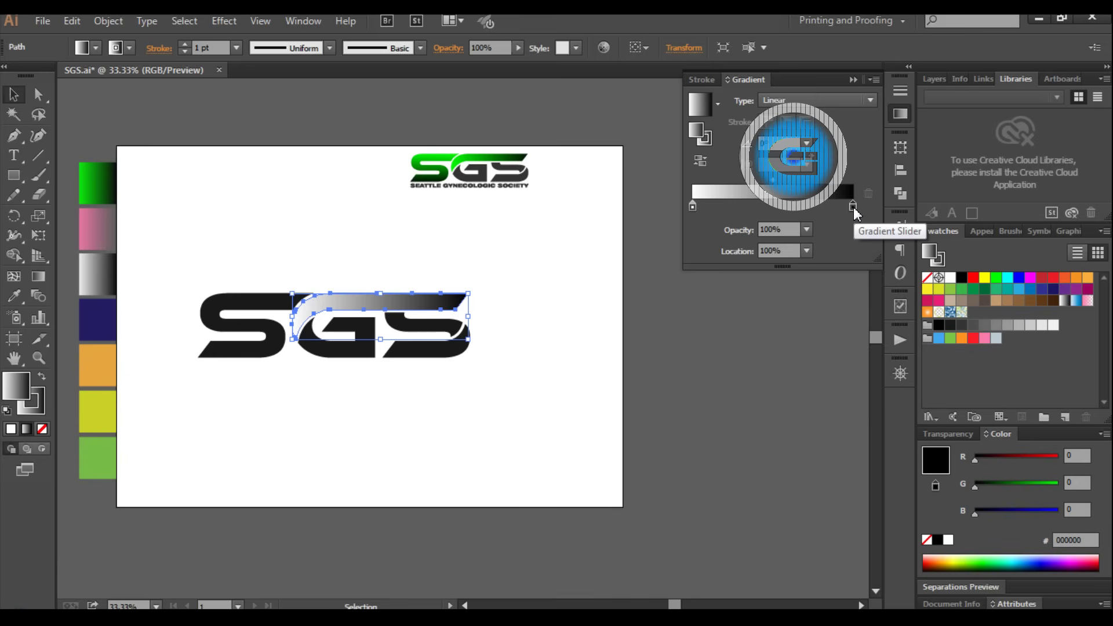
pyautogui.doubleClick(854, 207)
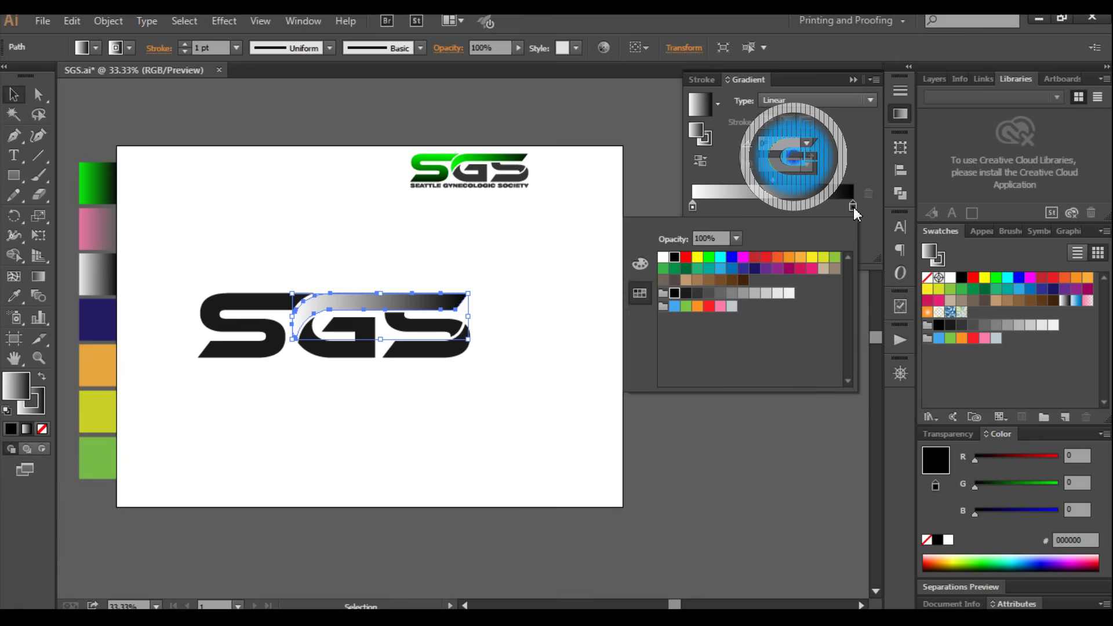
pyautogui.click(709, 257)
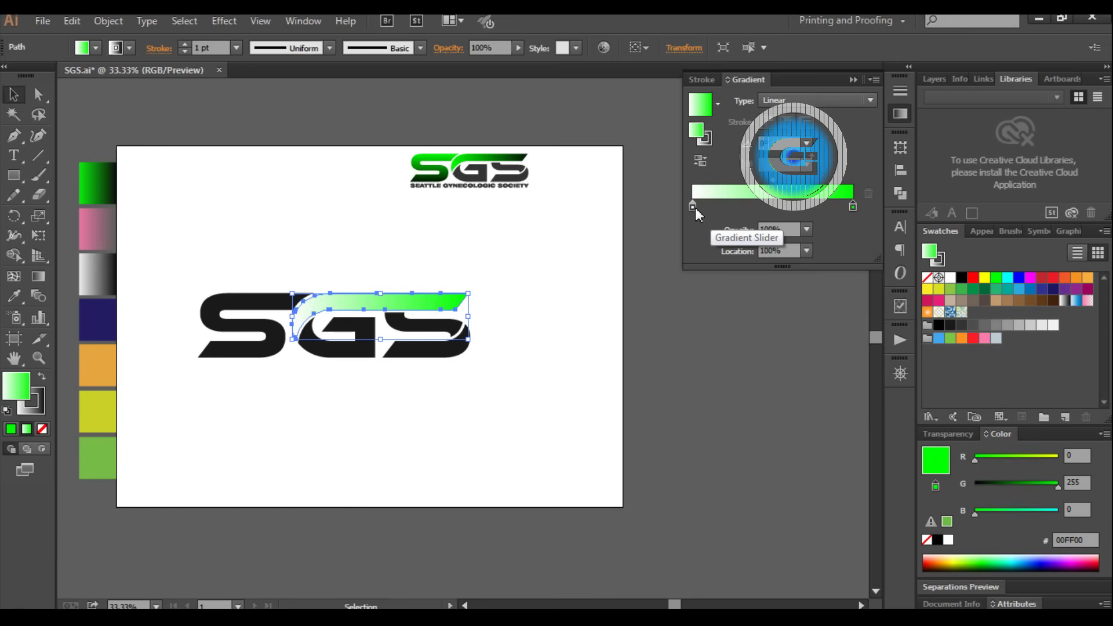
pyautogui.doubleClick(692, 207)
pyautogui.click(675, 257)
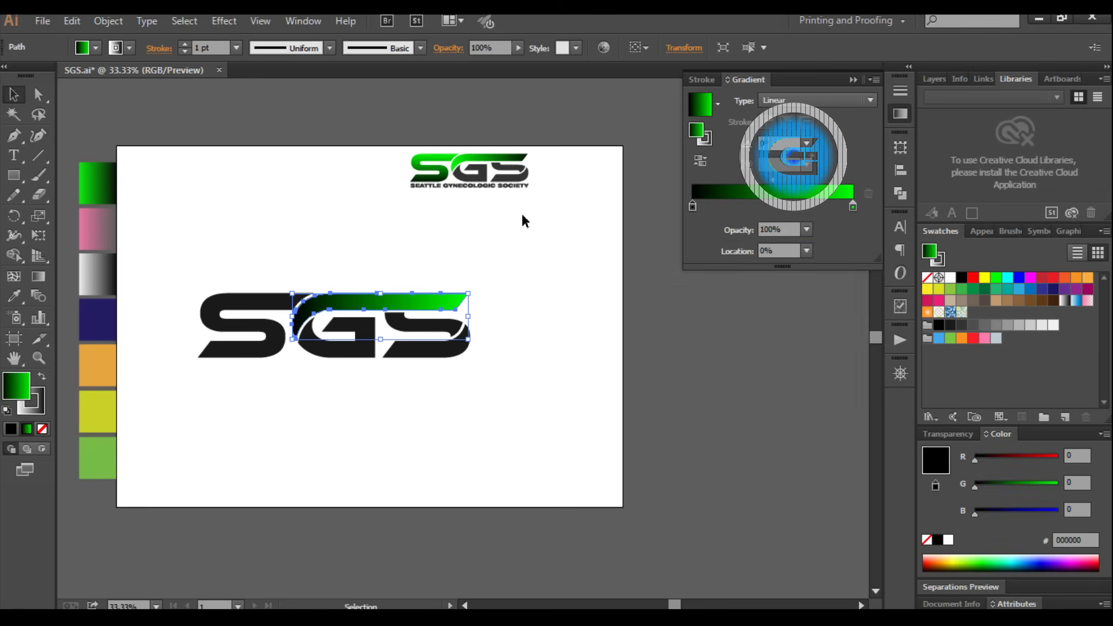
# - Redrag the bar's gradient with the Gradient tool so bright green starts on the left
pyautogui.click(487, 286)
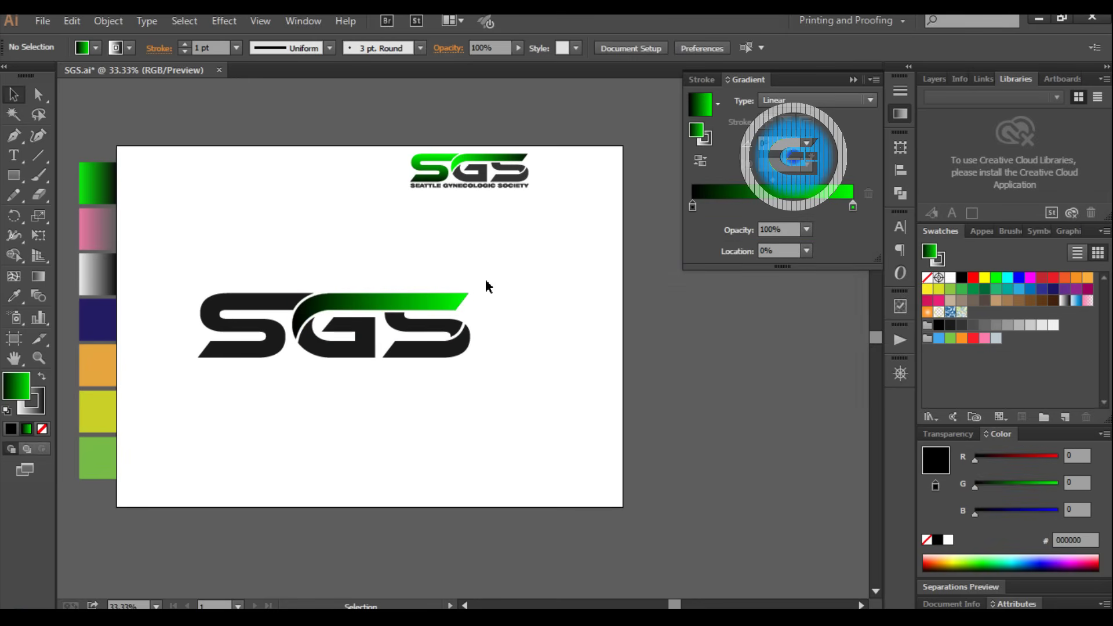
pyautogui.click(417, 304)
pyautogui.click(38, 276)
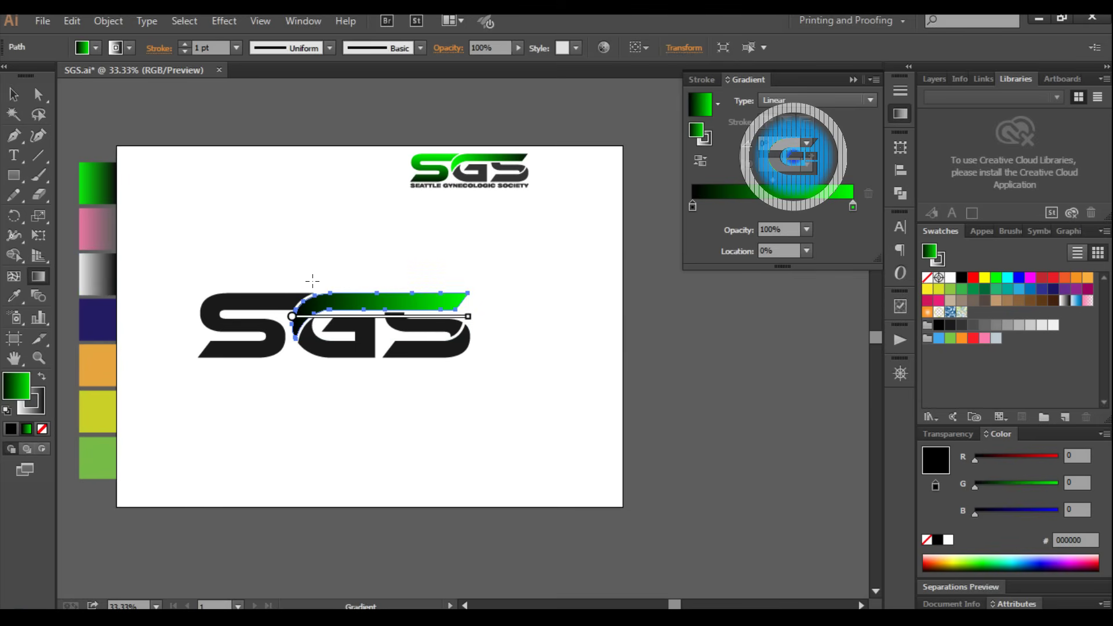
pyautogui.moveTo(467, 300); pyautogui.dragTo(334, 299)
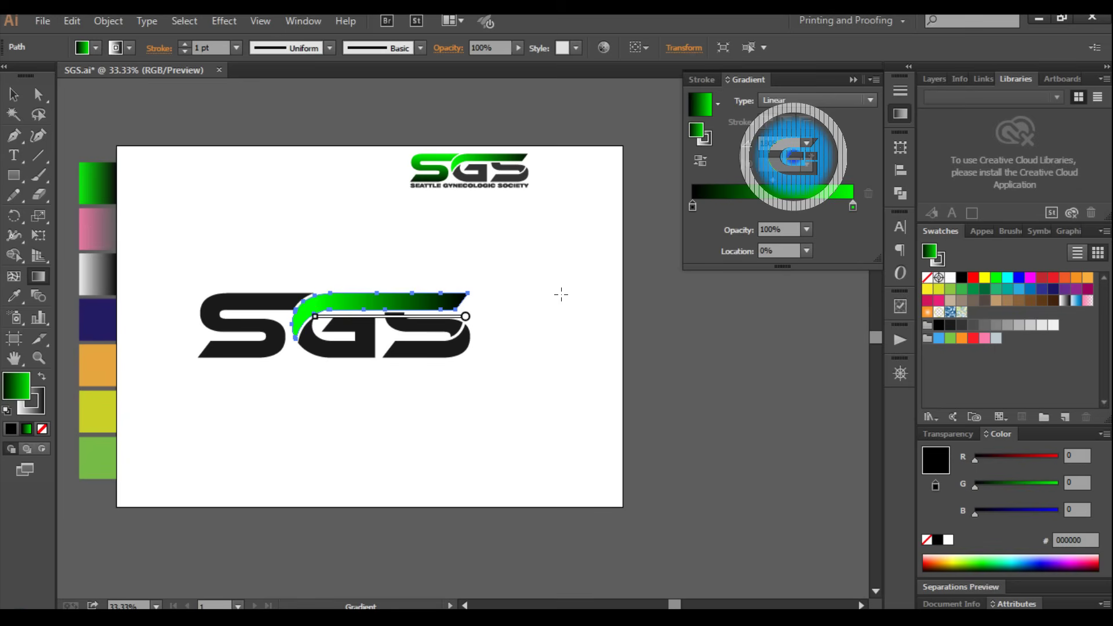
pyautogui.moveTo(467, 300); pyautogui.dragTo(304, 301)
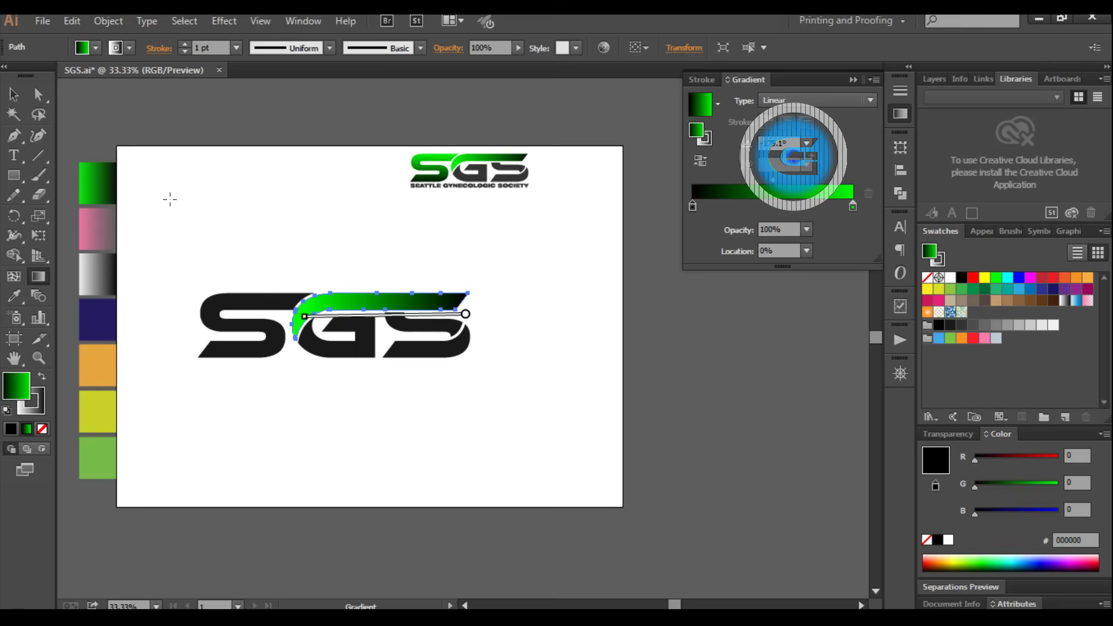
pyautogui.click(14, 95)
pyautogui.click(305, 221)
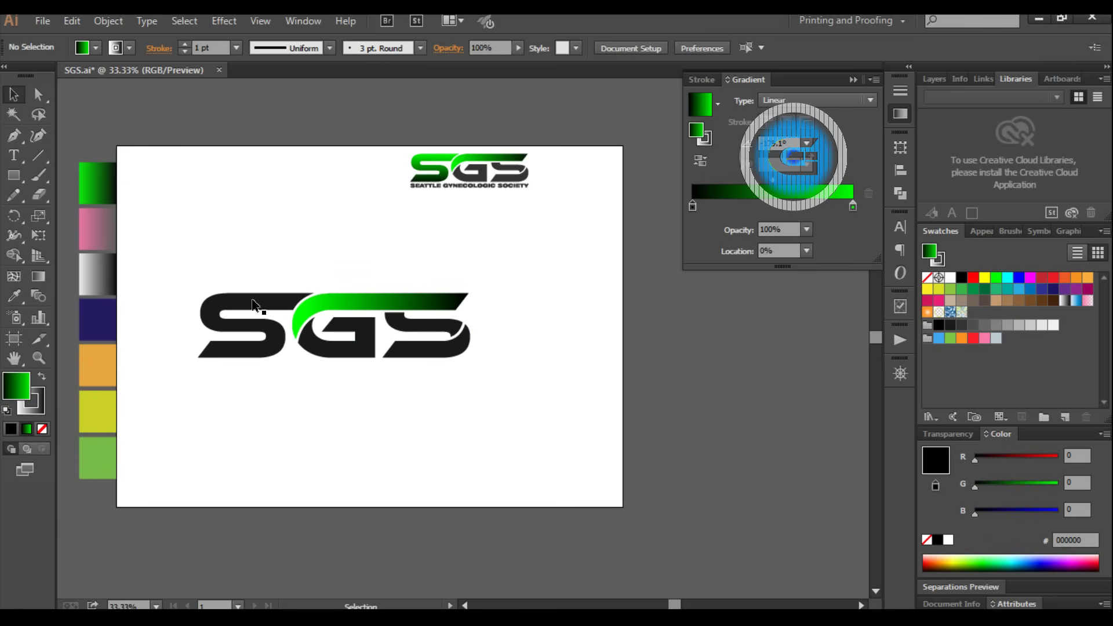
# - Fill the first S with the green gradient running vertically, bright at the top
pyautogui.click(214, 301)
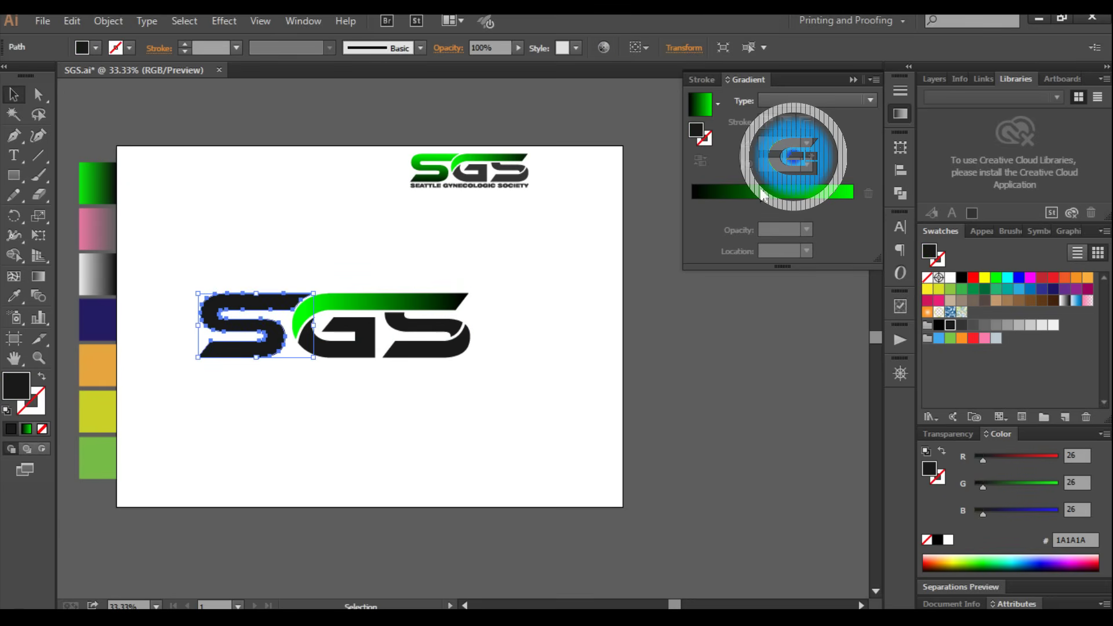
pyautogui.click(763, 196)
pyautogui.click(528, 275)
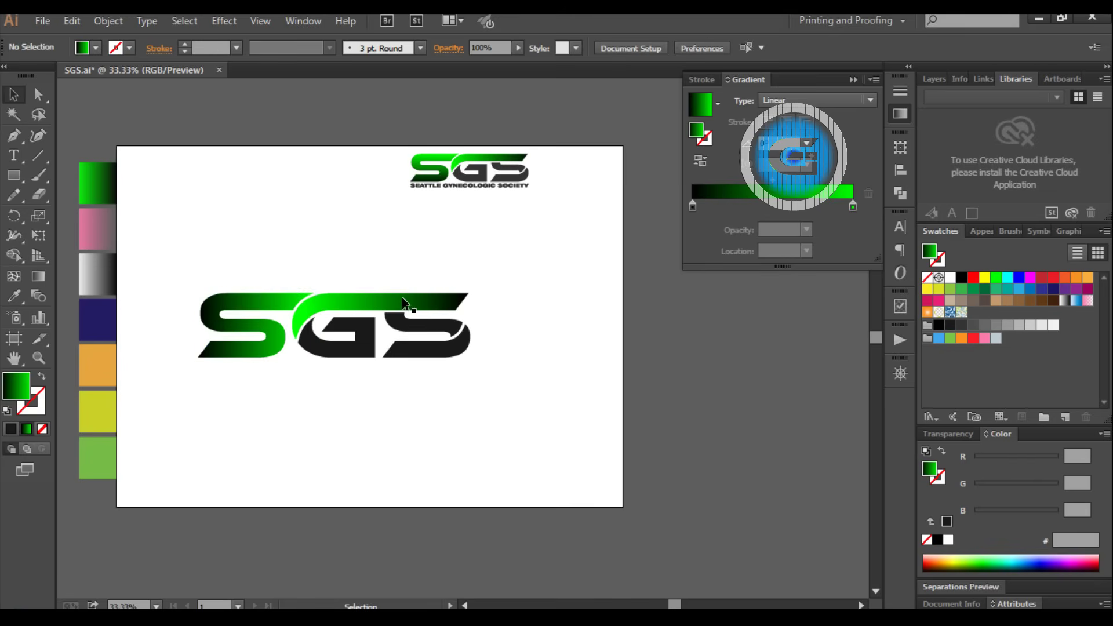
pyautogui.click(226, 313)
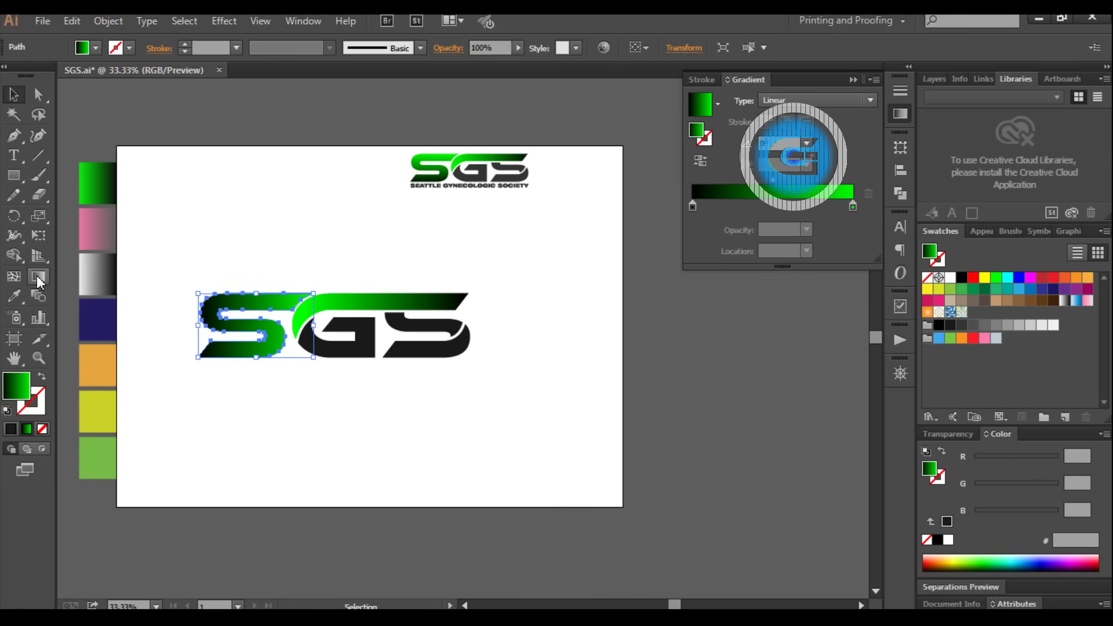
pyautogui.click(38, 276)
pyautogui.moveTo(230, 357); pyautogui.dragTo(232, 290)
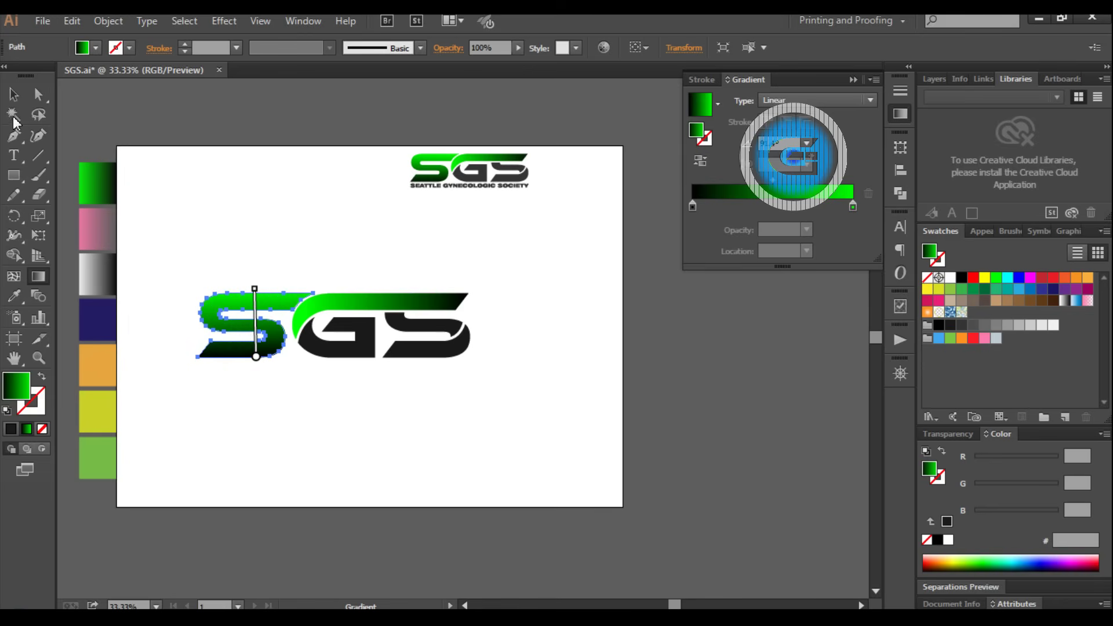
pyautogui.press('v')
pyautogui.click(513, 379)
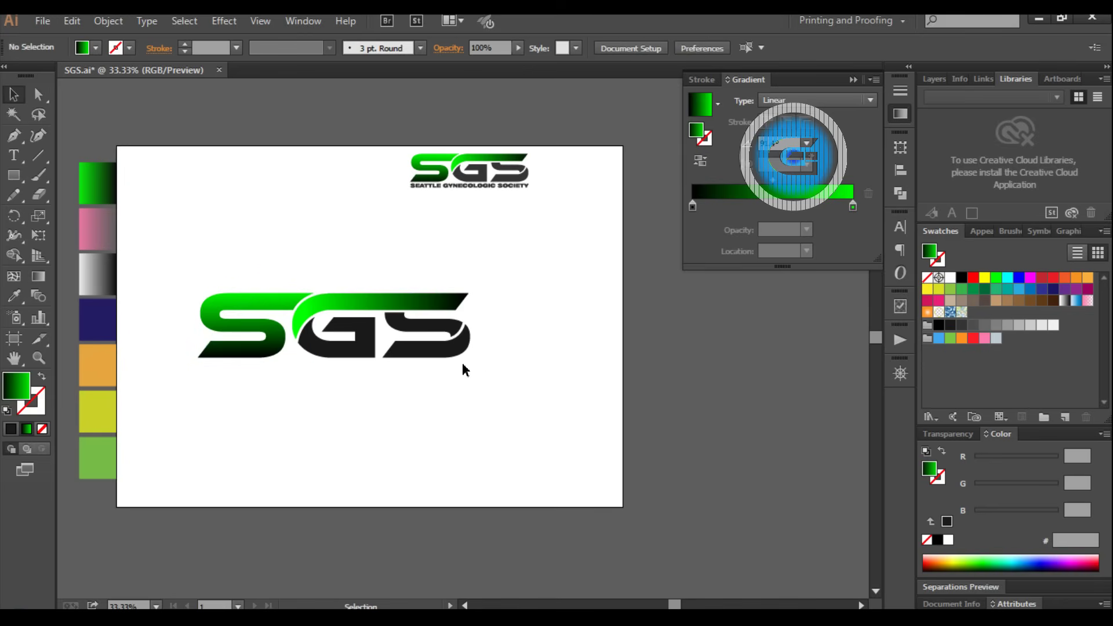
# - Recolour the G and second S dark grey 333333
pyautogui.moveTo(493, 374); pyautogui.dragTo(356, 339)
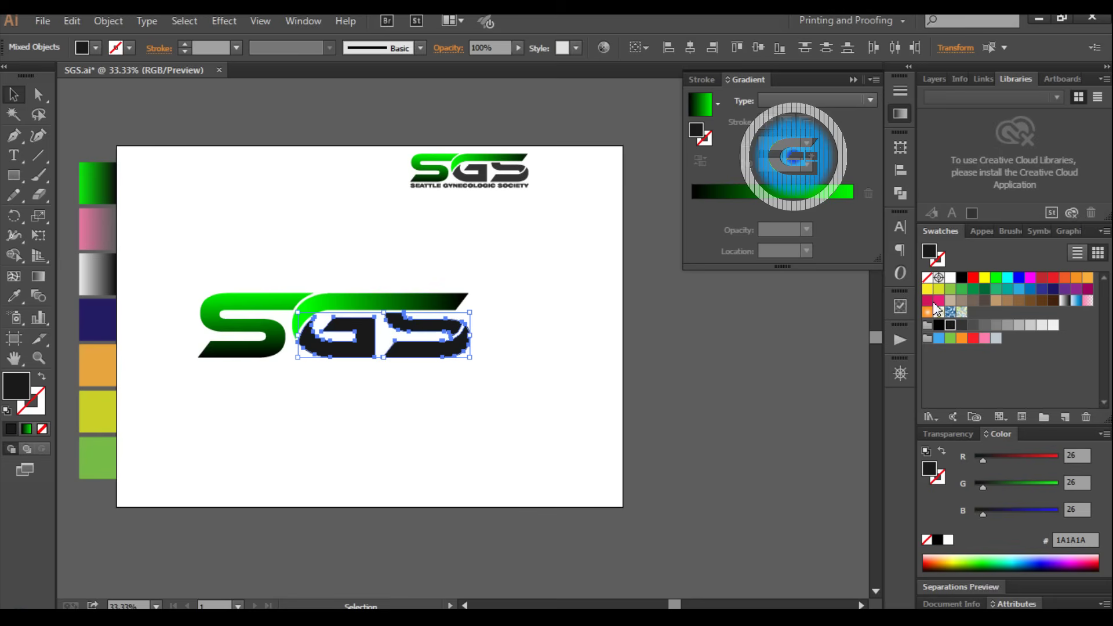
pyautogui.click(964, 326)
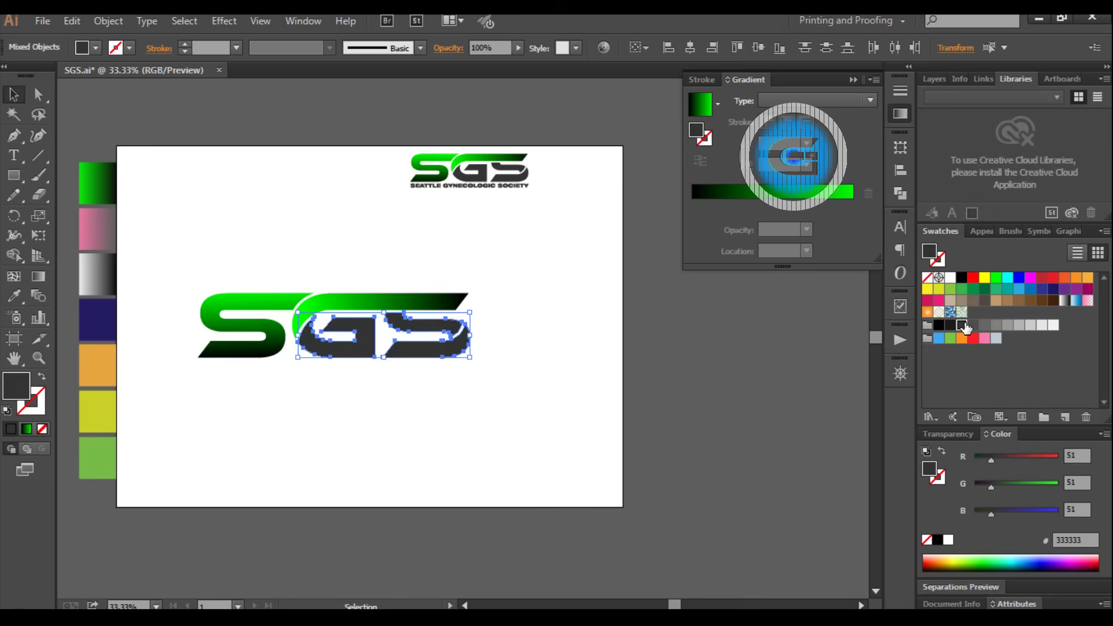
pyautogui.click(521, 283)
# - Select the entire SGS lettermark and group it with Object > Group
pyautogui.scroll(2, 520, 283)
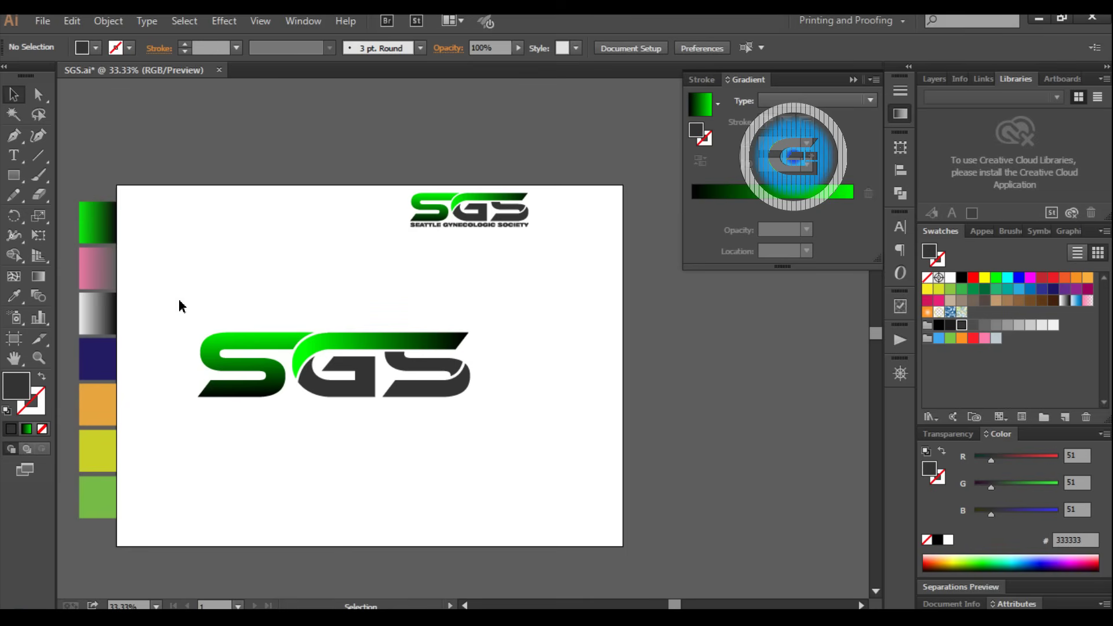
pyautogui.moveTo(177, 300); pyautogui.dragTo(498, 407)
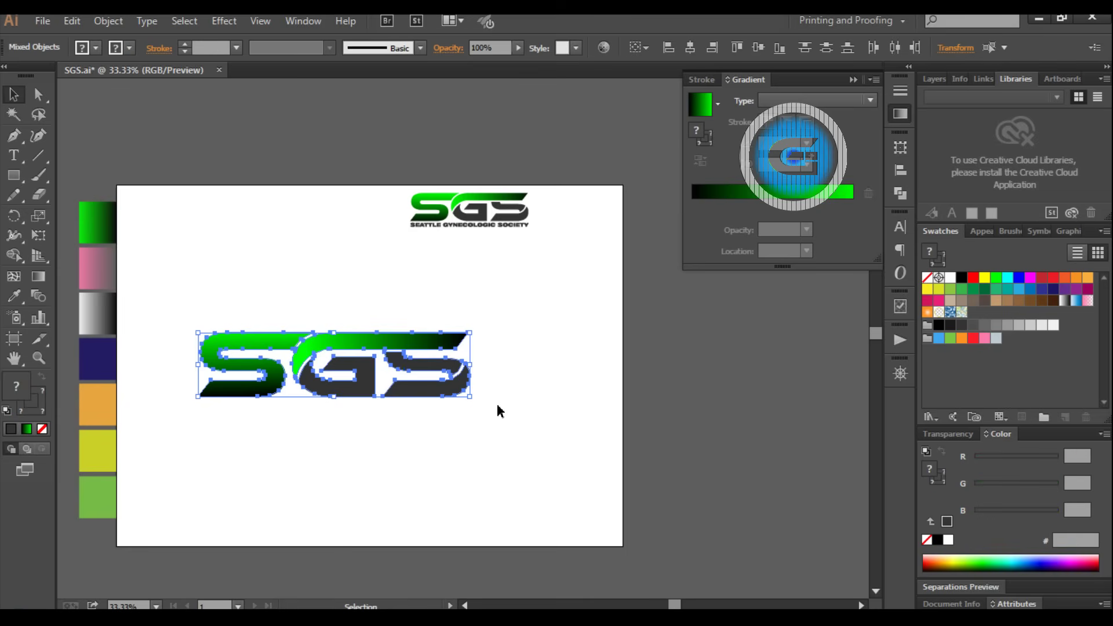
pyautogui.click(109, 21)
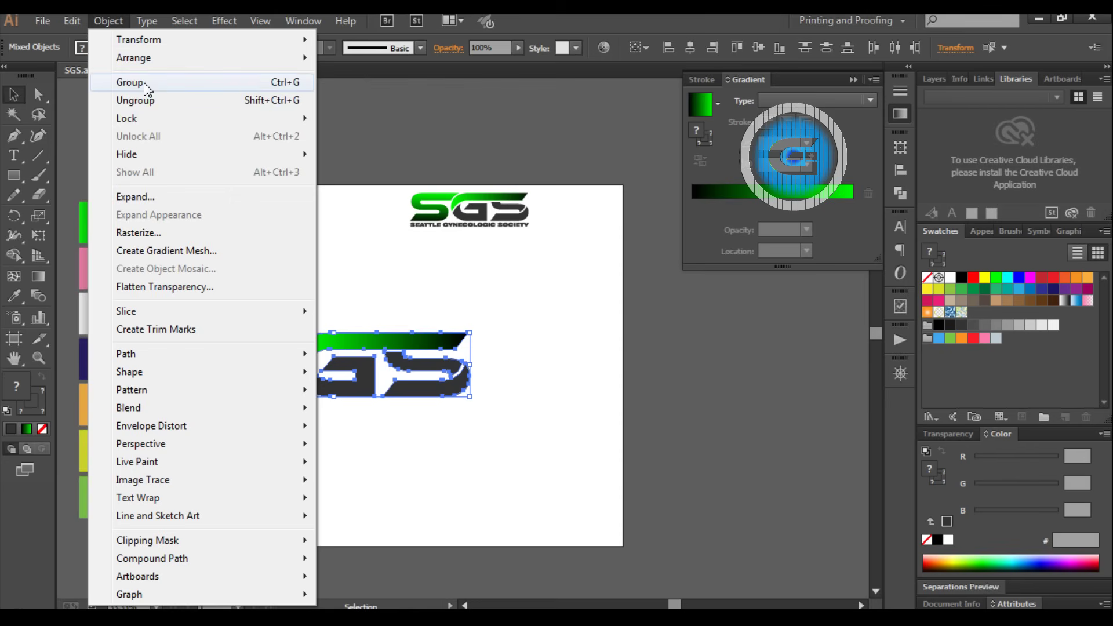
pyautogui.click(141, 87)
pyautogui.click(506, 293)
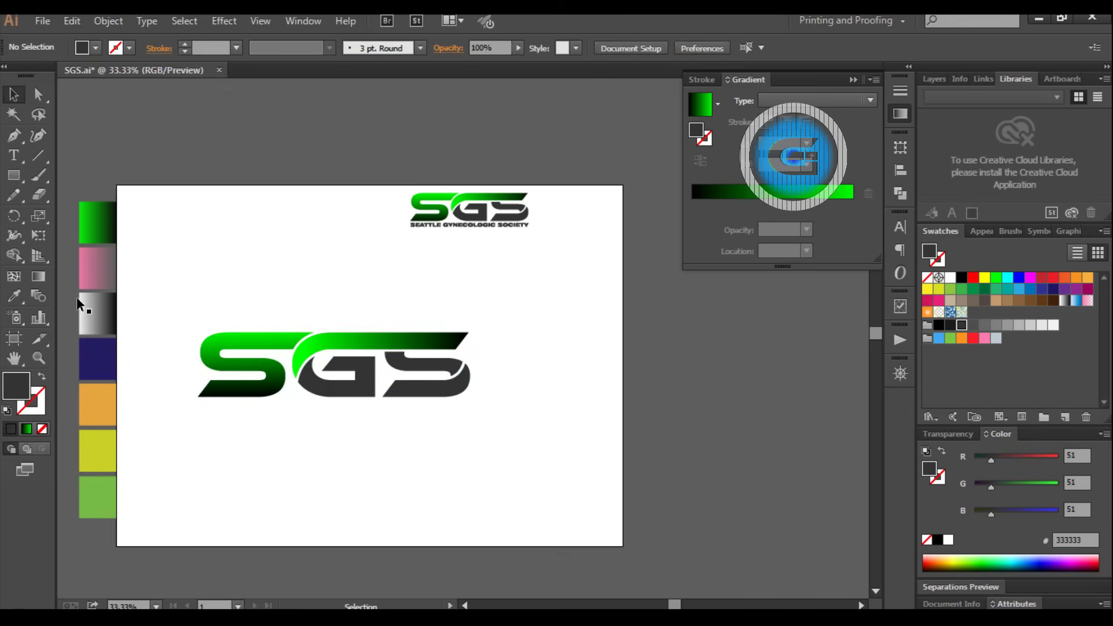
# - Choose the Type tool with a 36 pt font size for the society name line
pyautogui.click(14, 156)
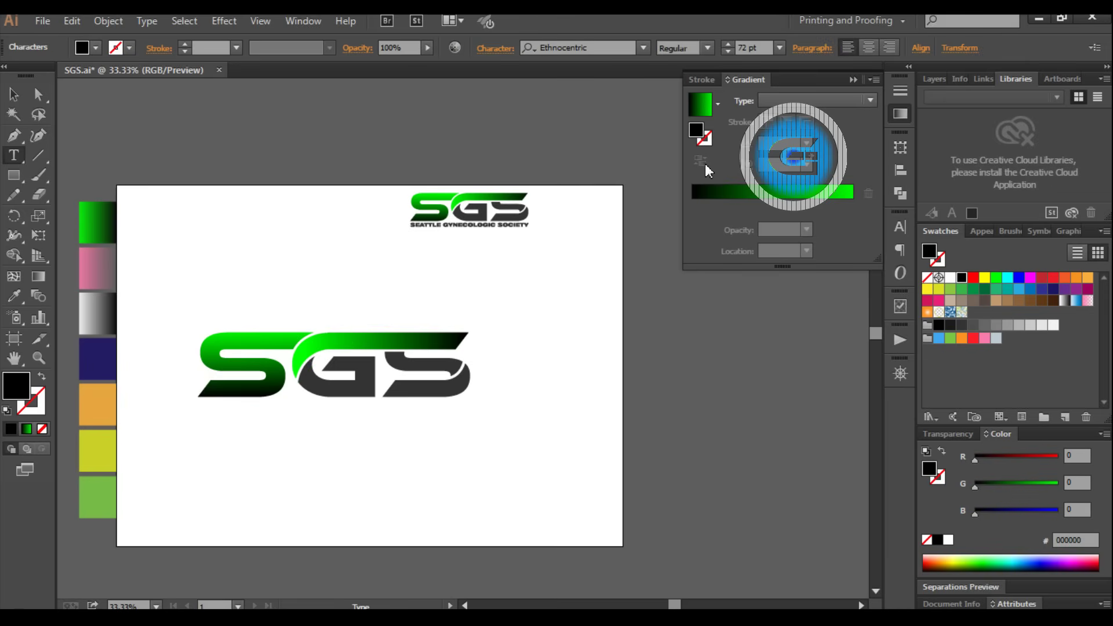
pyautogui.click(781, 51)
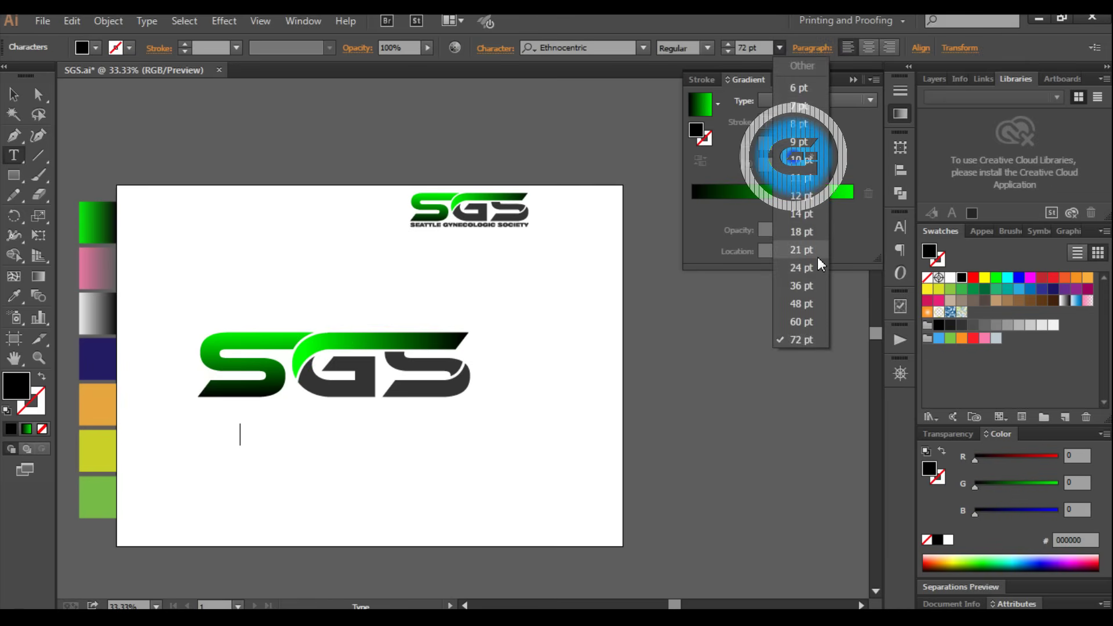
pyautogui.click(811, 284)
pyautogui.write('SEATTLE GYNECOLOGIC SOCIETY')
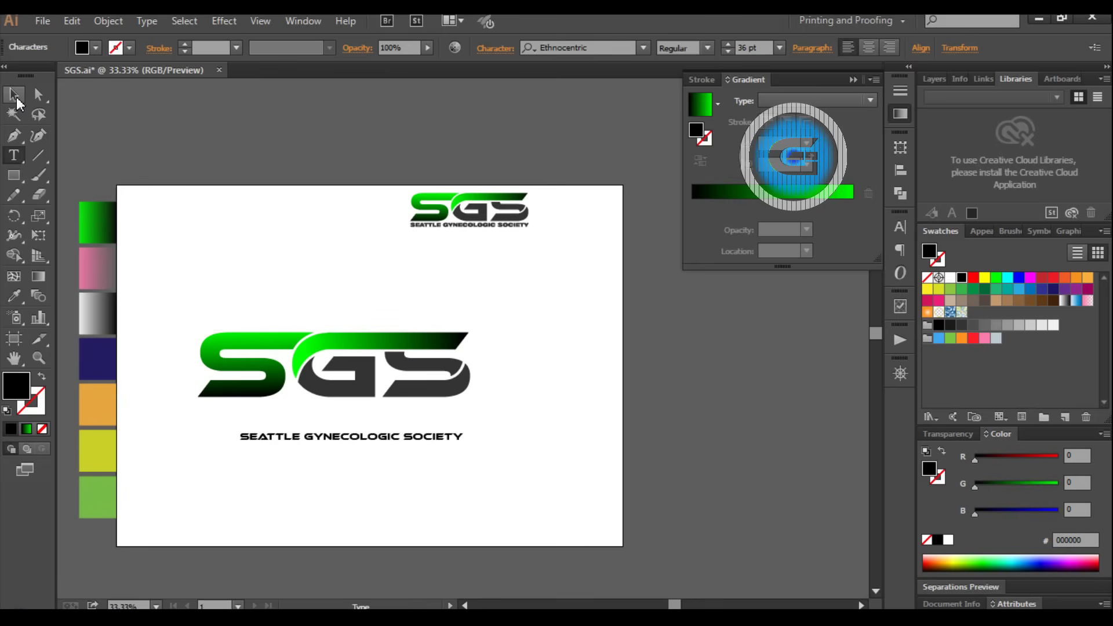
# - Change the SEATTLE GYNECOLOGIC SOCIETY tagline font to Helvetica Neue LT Pro 93 Black
pyautogui.click(17, 103)
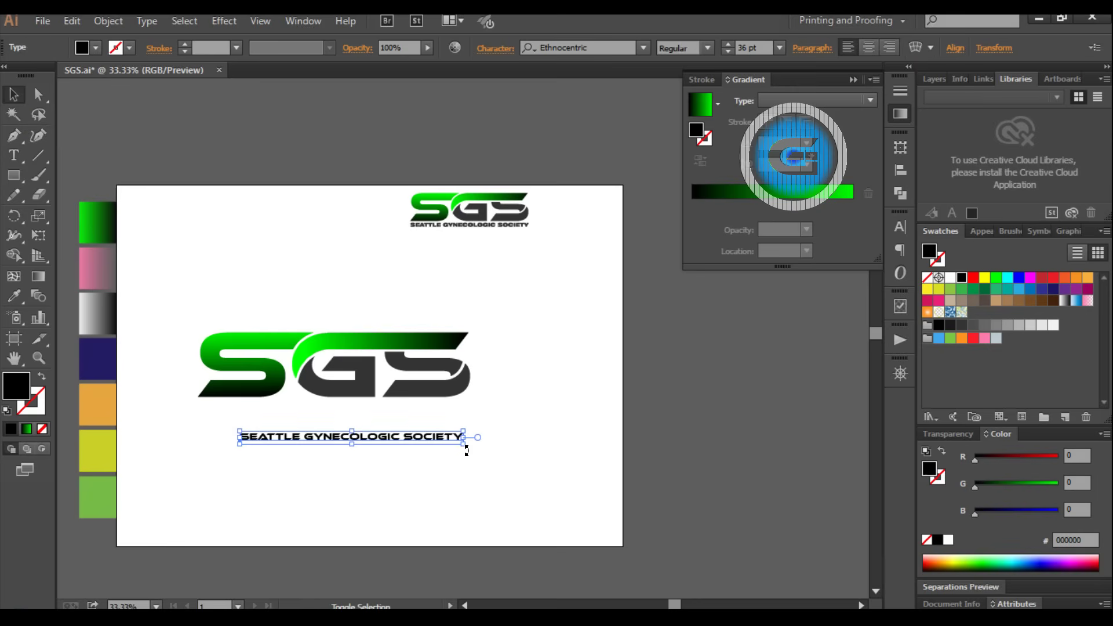
pyautogui.click(640, 50)
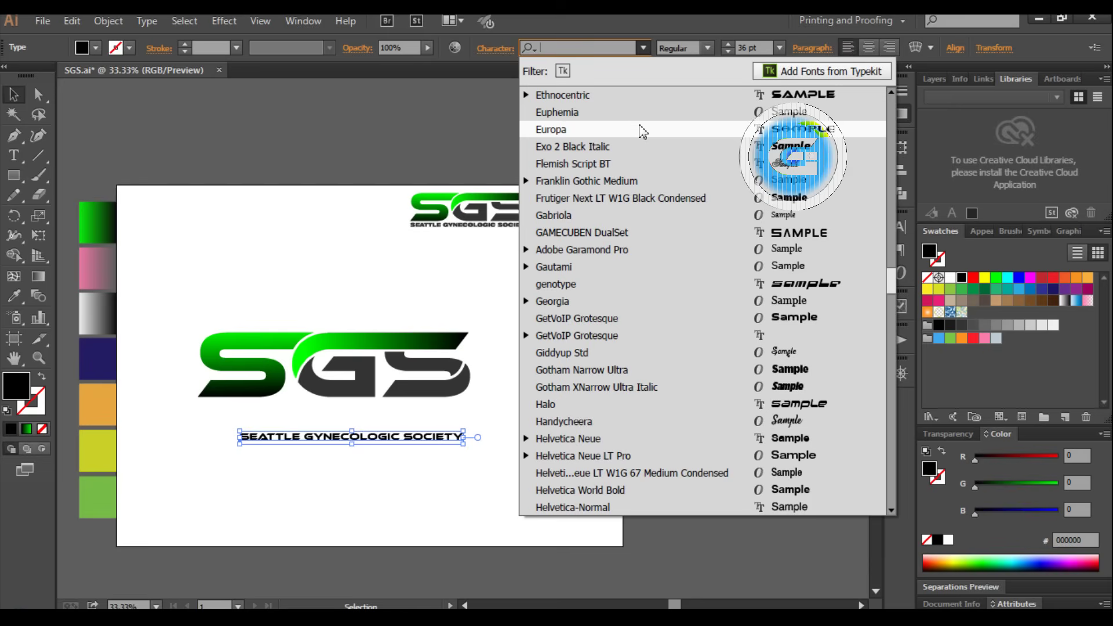
pyautogui.write('H')
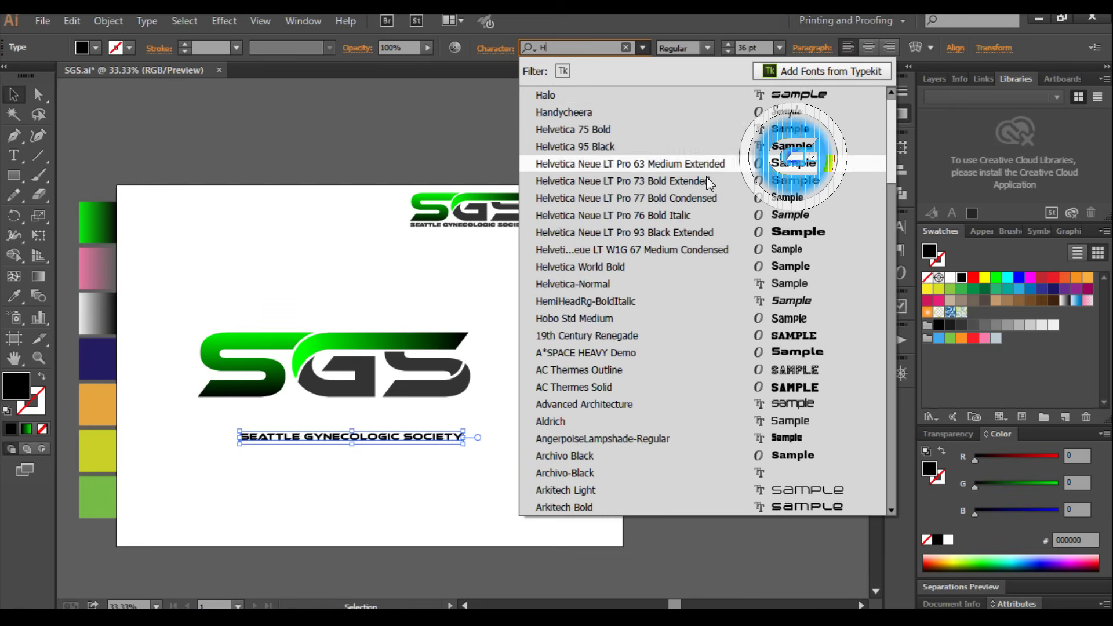
pyautogui.click(707, 231)
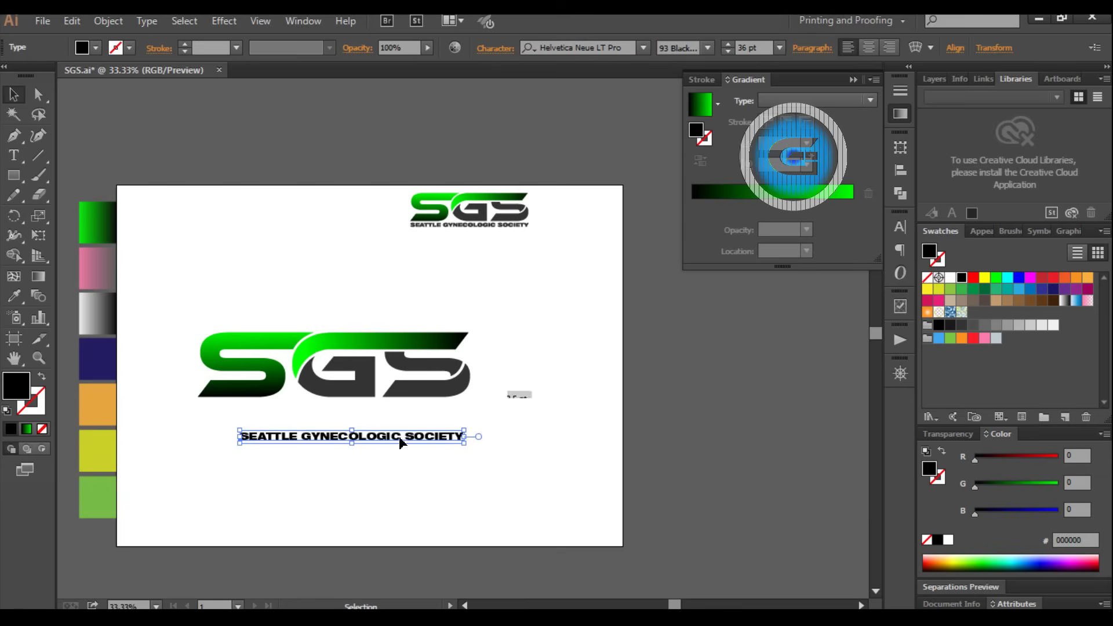
# - Move and scale the tagline to span the SGS logo width, nudging it slightly upward
pyautogui.moveTo(387, 439); pyautogui.dragTo(352, 415)
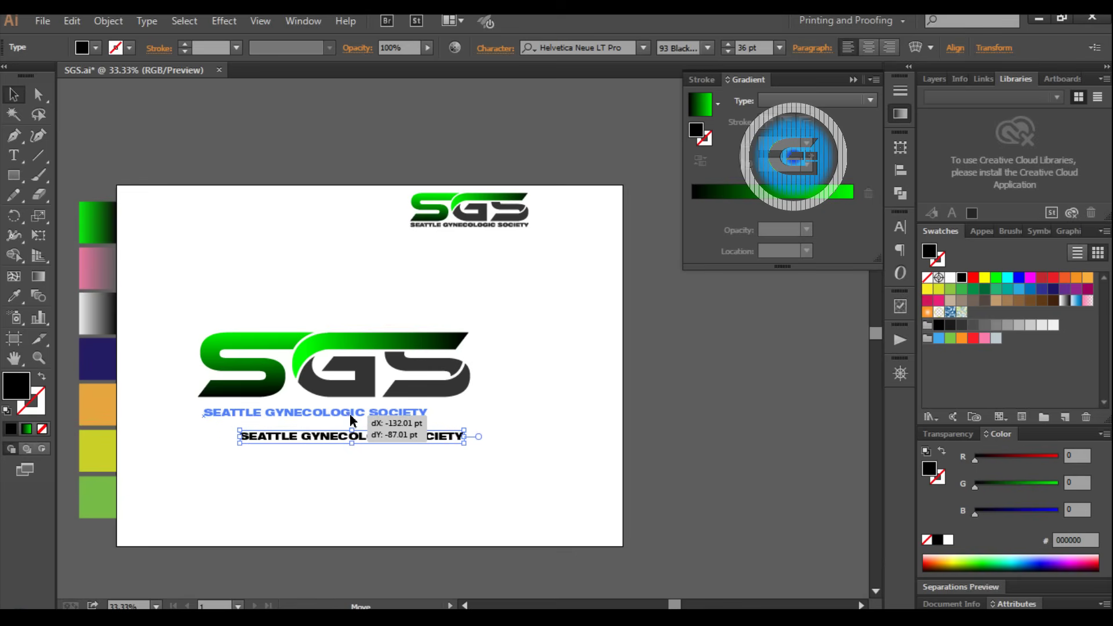
pyautogui.moveTo(429, 406); pyautogui.dragTo(471, 332)
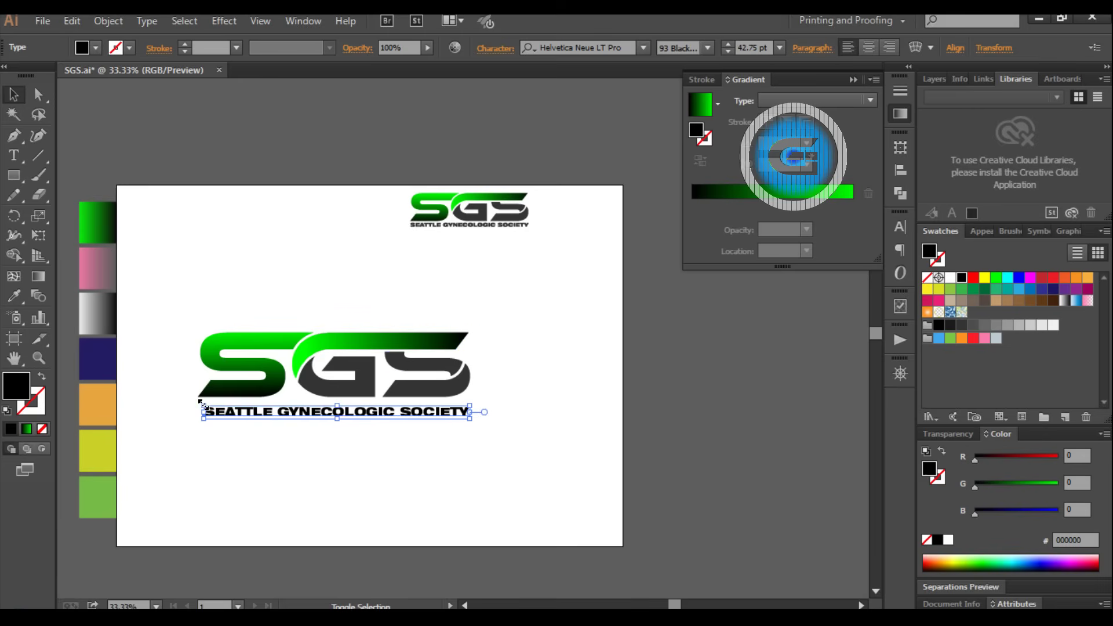
pyautogui.moveTo(199, 401); pyautogui.dragTo(198, 399)
pyautogui.click(318, 462)
pyautogui.scroll(1, 319, 462)
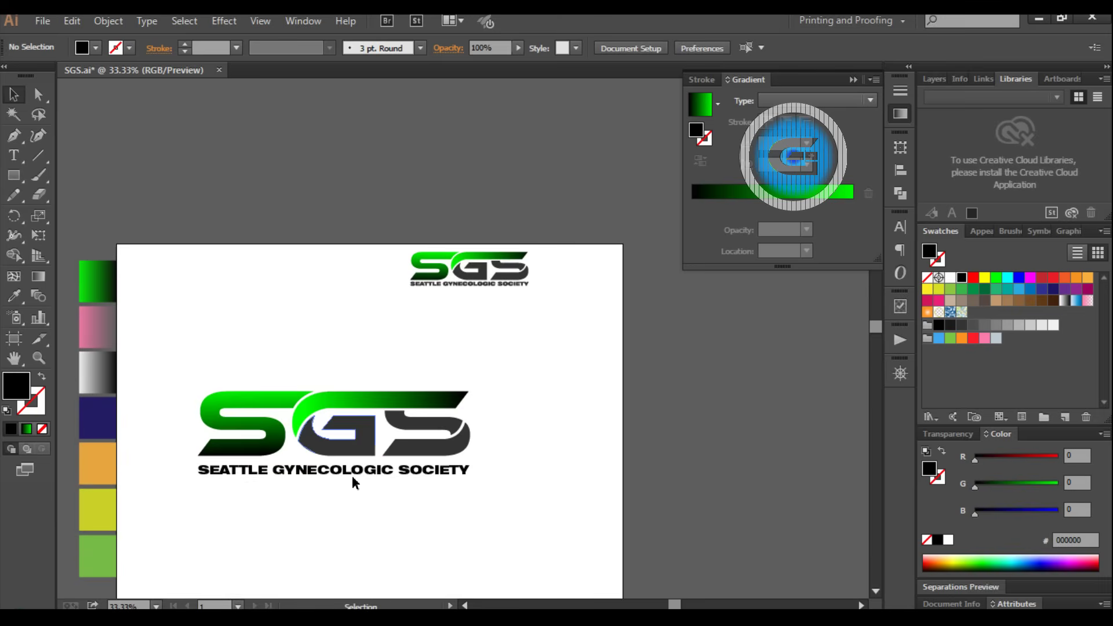
pyautogui.click(360, 473)
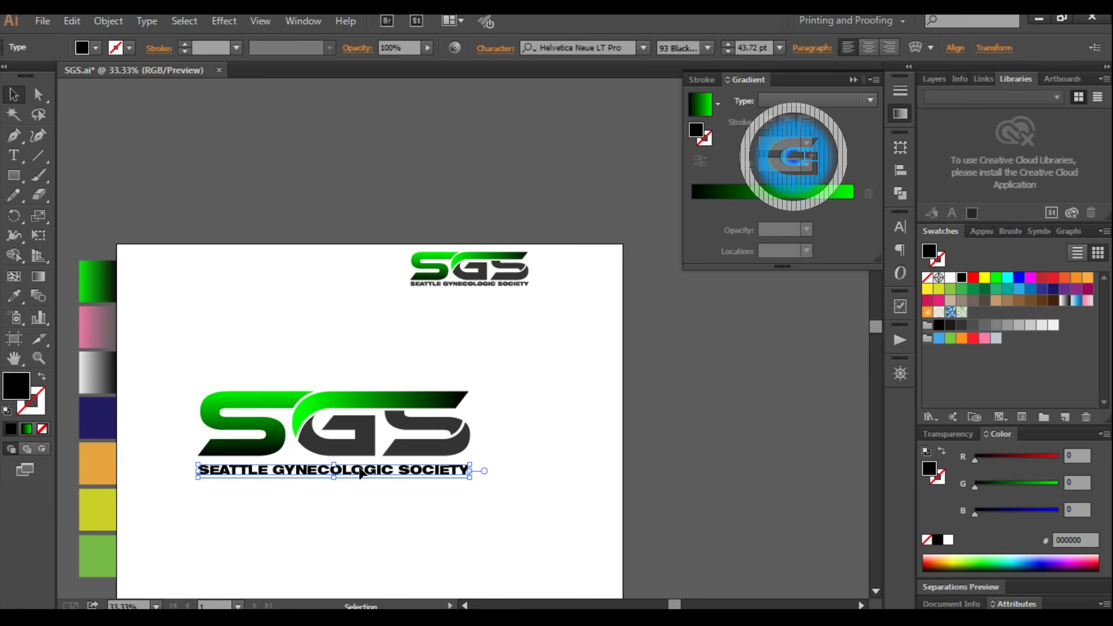
pyautogui.press('Up')
pyautogui.press('Up')
pyautogui.press('Up')
pyautogui.press('Up')
pyautogui.press('Up')
pyautogui.press('Up')
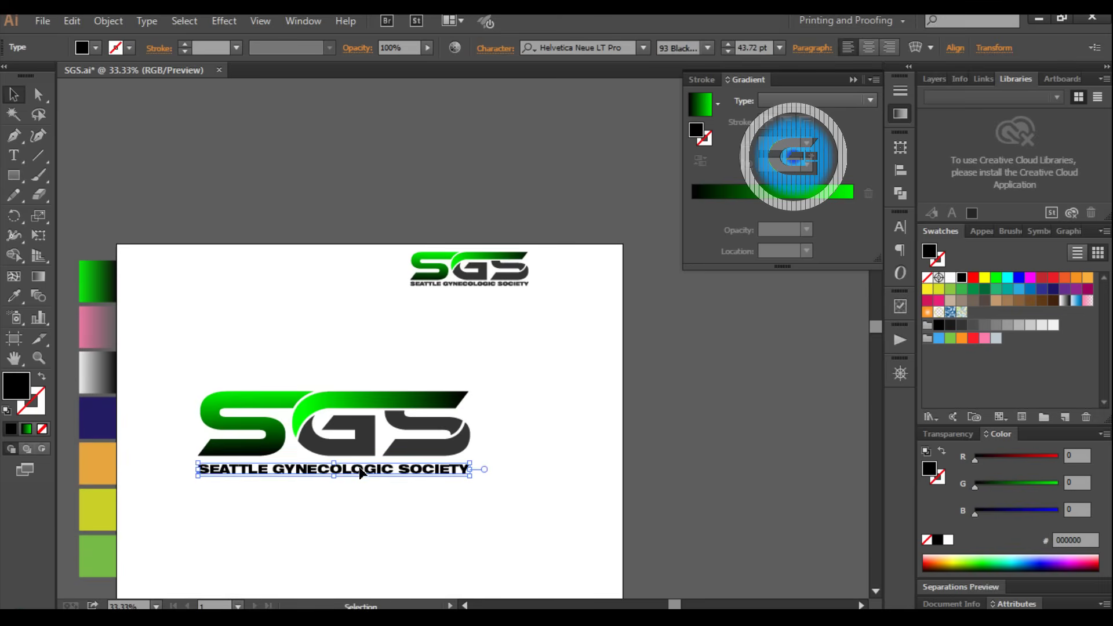
pyautogui.press('Up')
pyautogui.press('Up')
pyautogui.press('Up')
pyautogui.press('Up')
pyautogui.press('Up')
pyautogui.press('Up')
pyautogui.press('Up')
pyautogui.press('Up')
pyautogui.press('Up')
pyautogui.press('Up')
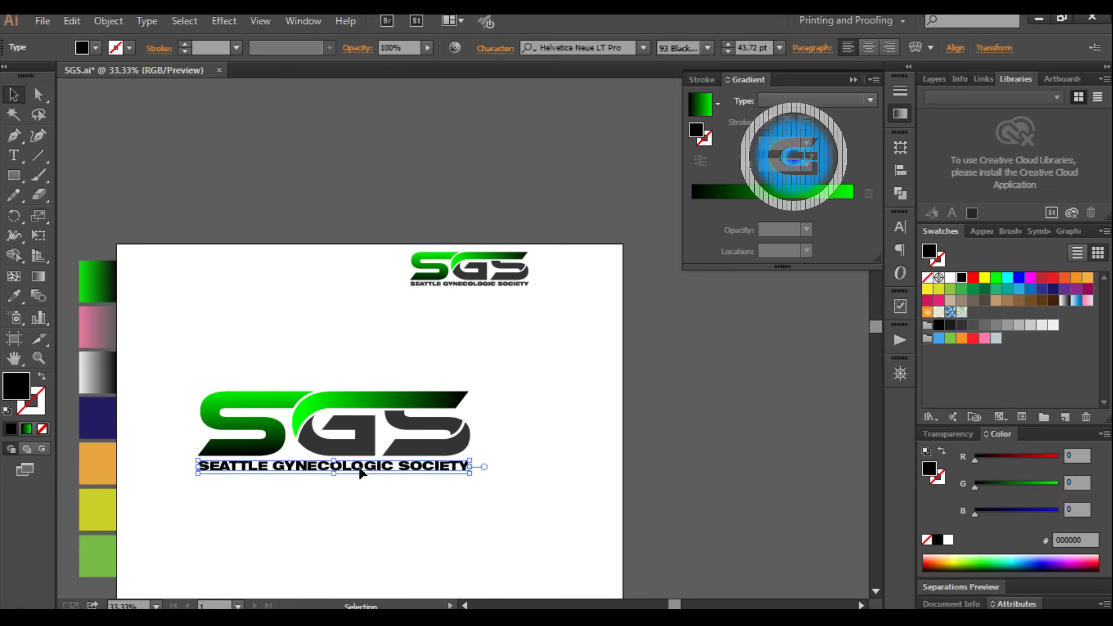
pyautogui.press('Up')
pyautogui.press('Up')
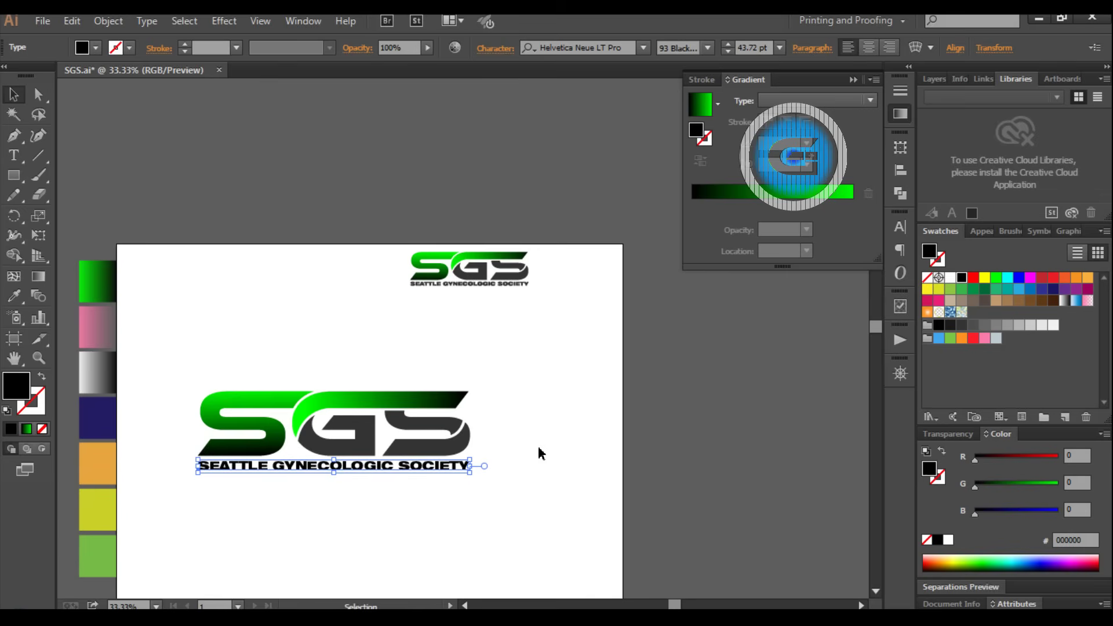
# - Expand the tagline text into outlined shapes
pyautogui.click(118, 23)
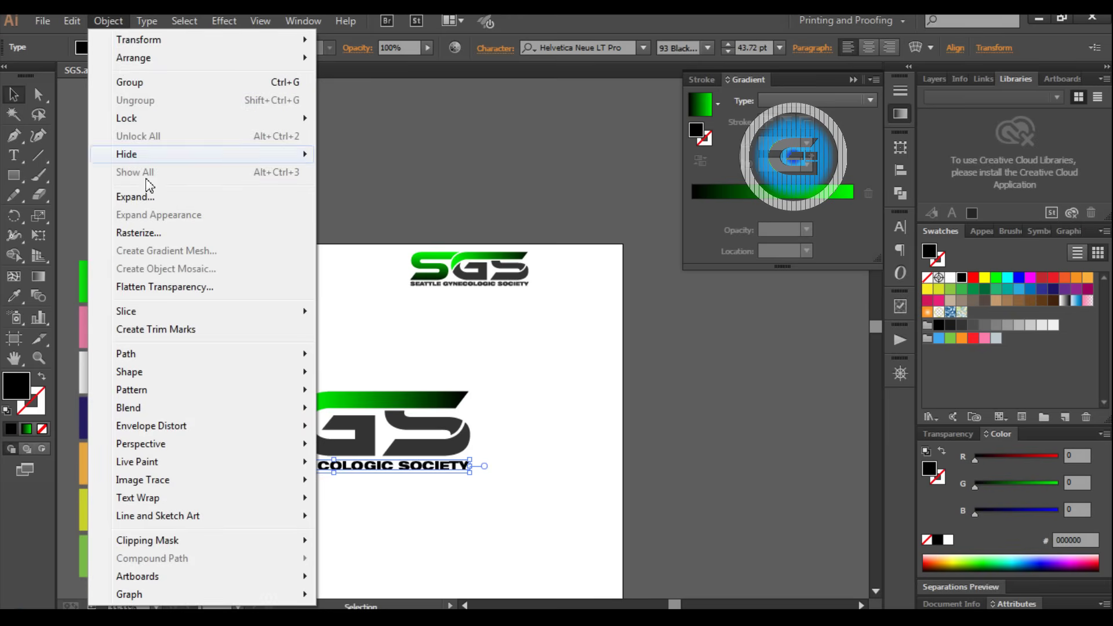
pyautogui.click(146, 200)
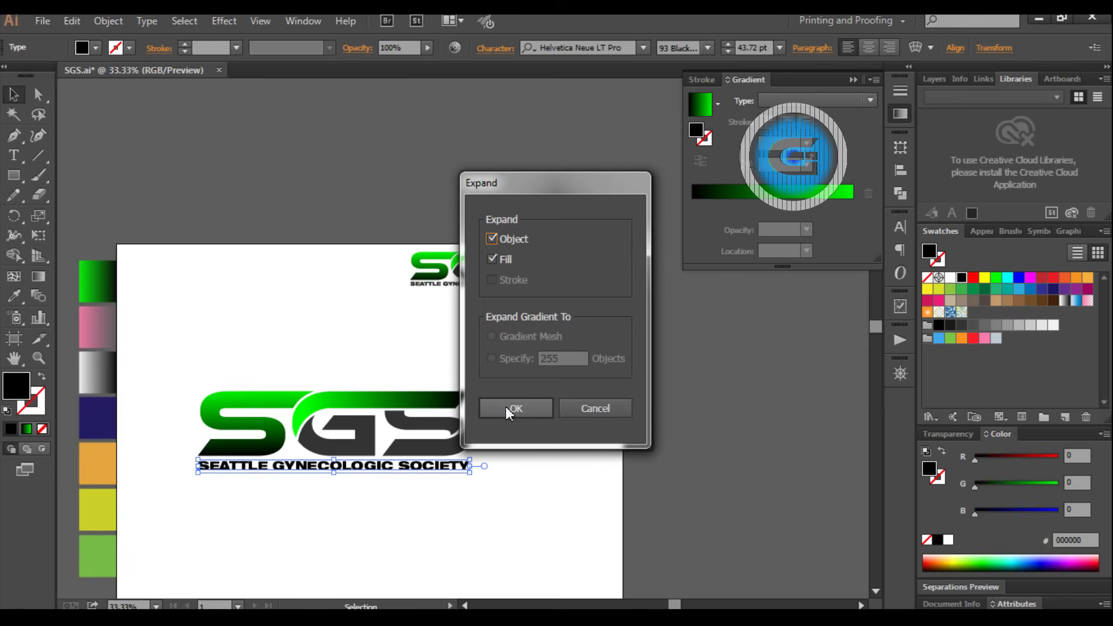
pyautogui.click(508, 407)
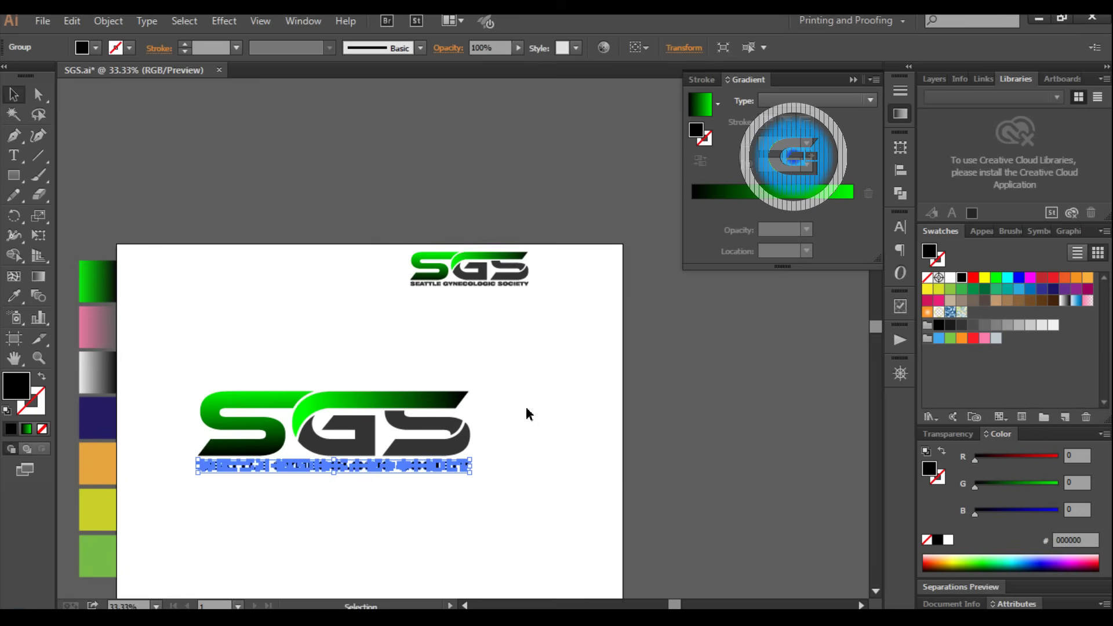
pyautogui.moveTo(443, 471); pyautogui.dragTo(447, 469)
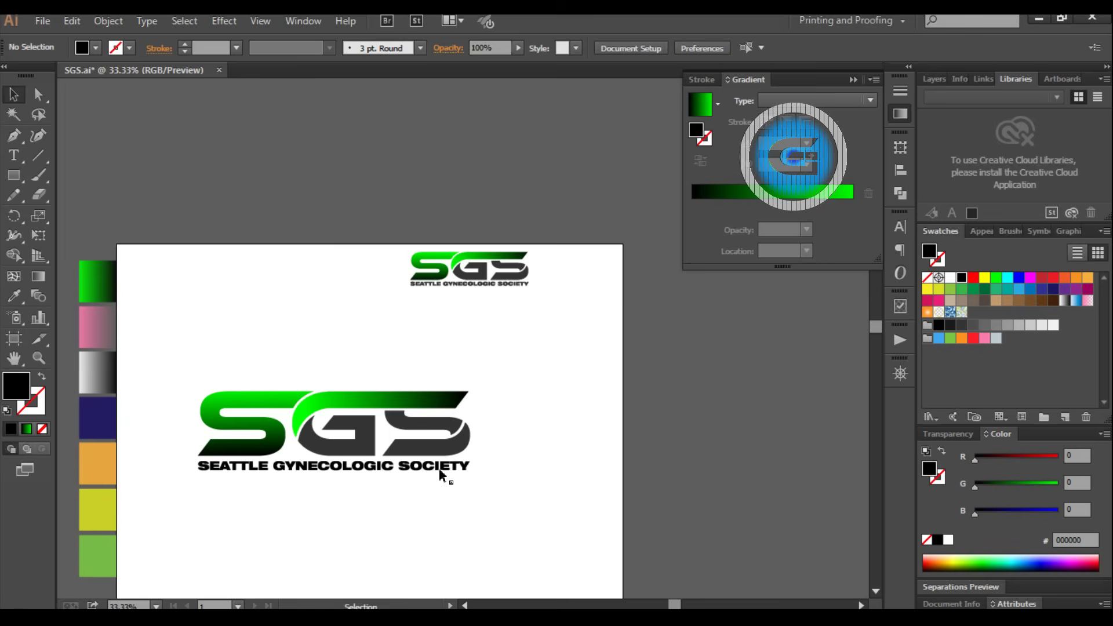
# - Color the outlined tagline dark grey 333333, sampled from the GS letters
pyautogui.click(14, 297)
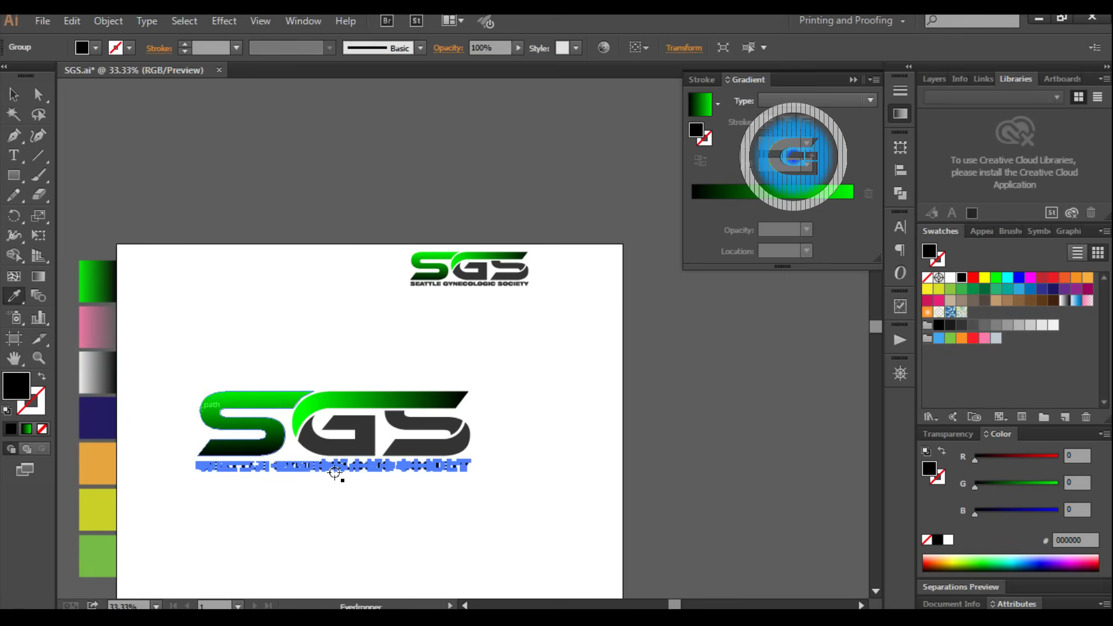
pyautogui.click(418, 427)
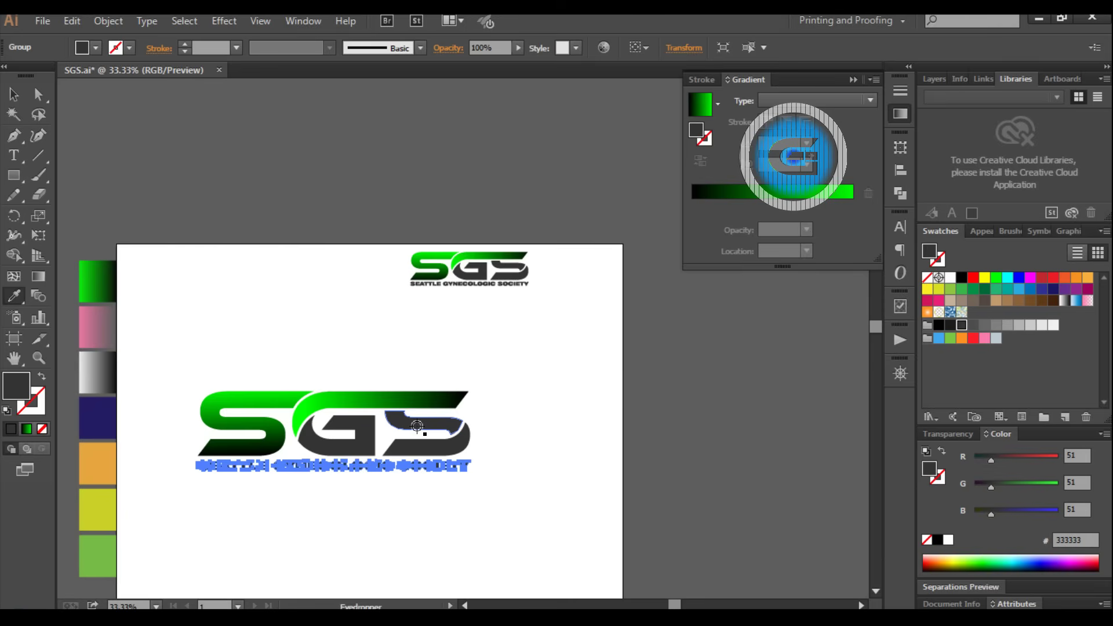
pyautogui.click(14, 94)
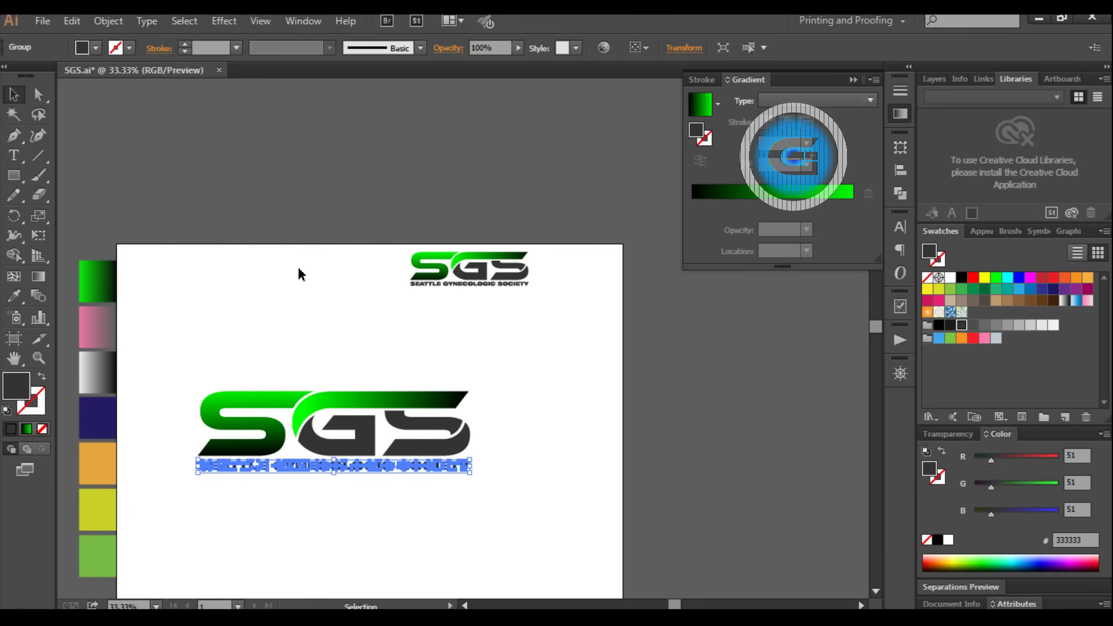
pyautogui.click(315, 302)
pyautogui.scroll(-2, 338, 293)
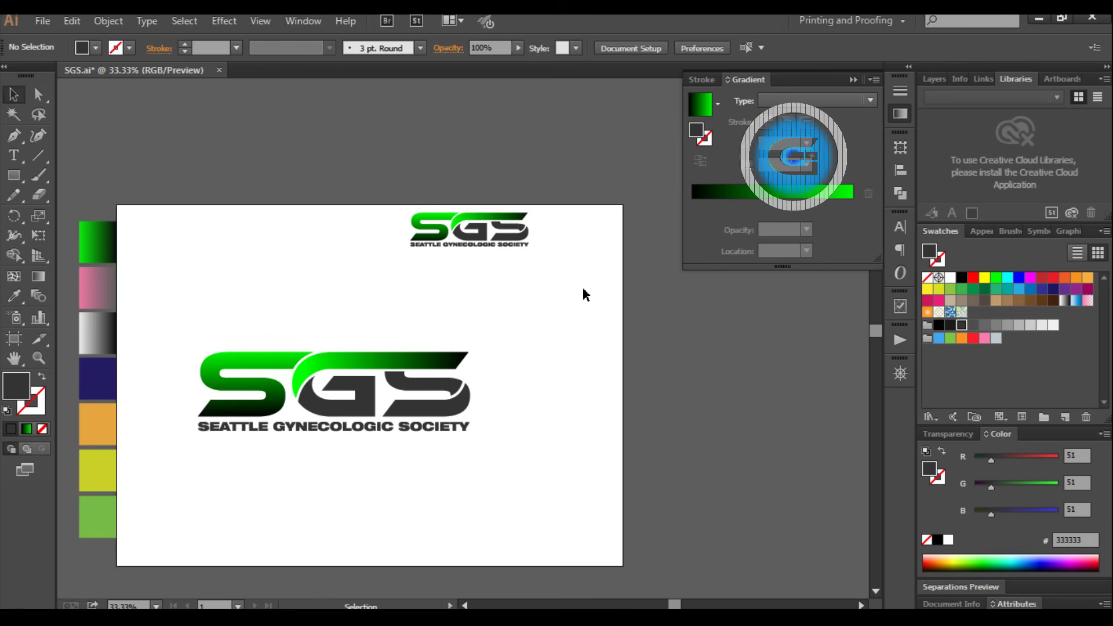
# - Delete the small SGS logo at the top, zoom to 50% and collapse the Gradient panel
pyautogui.moveTo(550, 263); pyautogui.dragTo(393, 202)
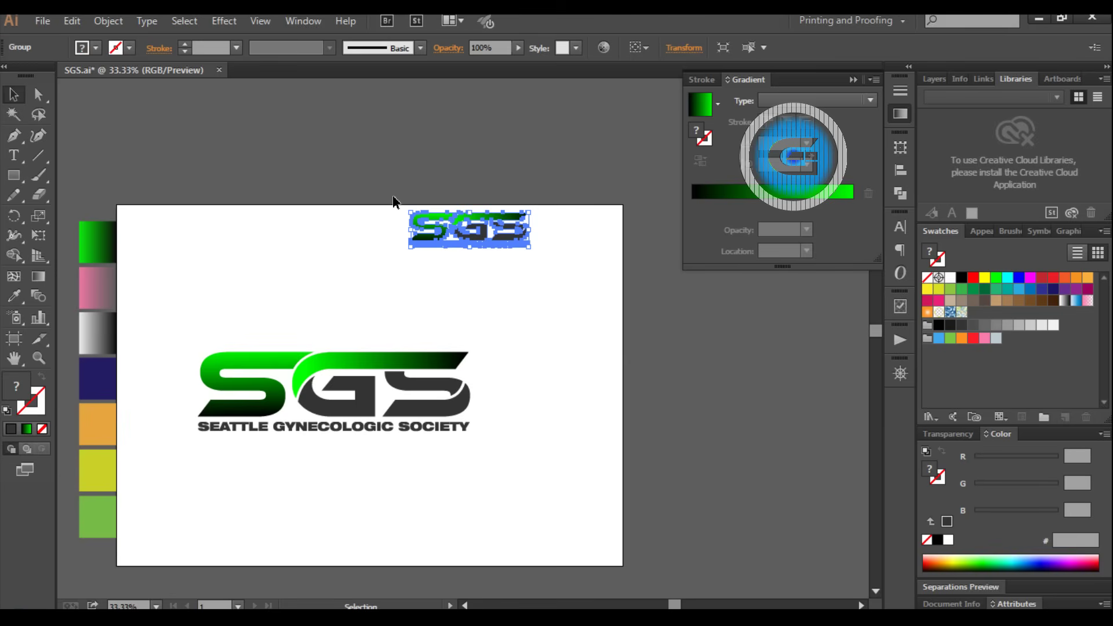
pyautogui.press('Delete')
pyautogui.scroll(-3, 394, 202)
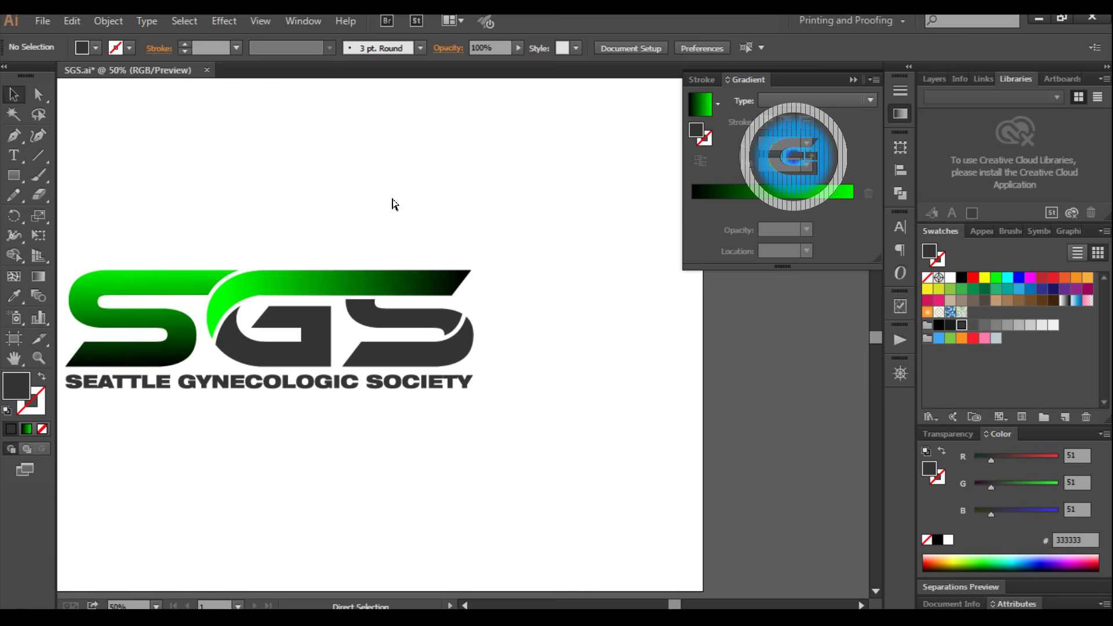
pyautogui.hotkey('ctrl', '+')
pyautogui.moveTo(675, 605); pyautogui.dragTo(670, 605)
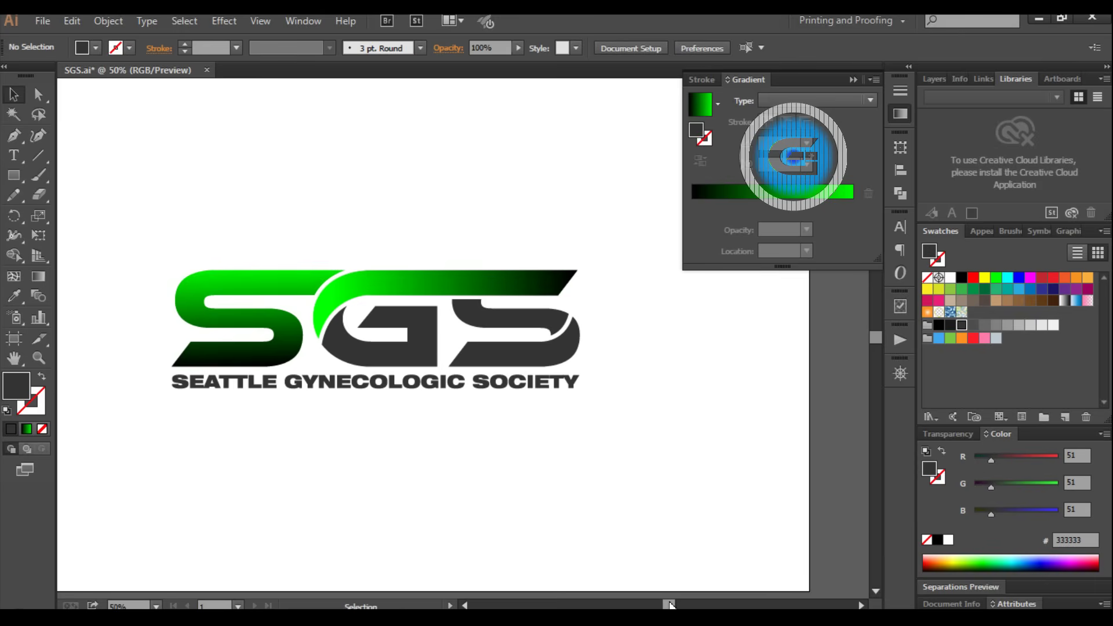
pyautogui.click(853, 80)
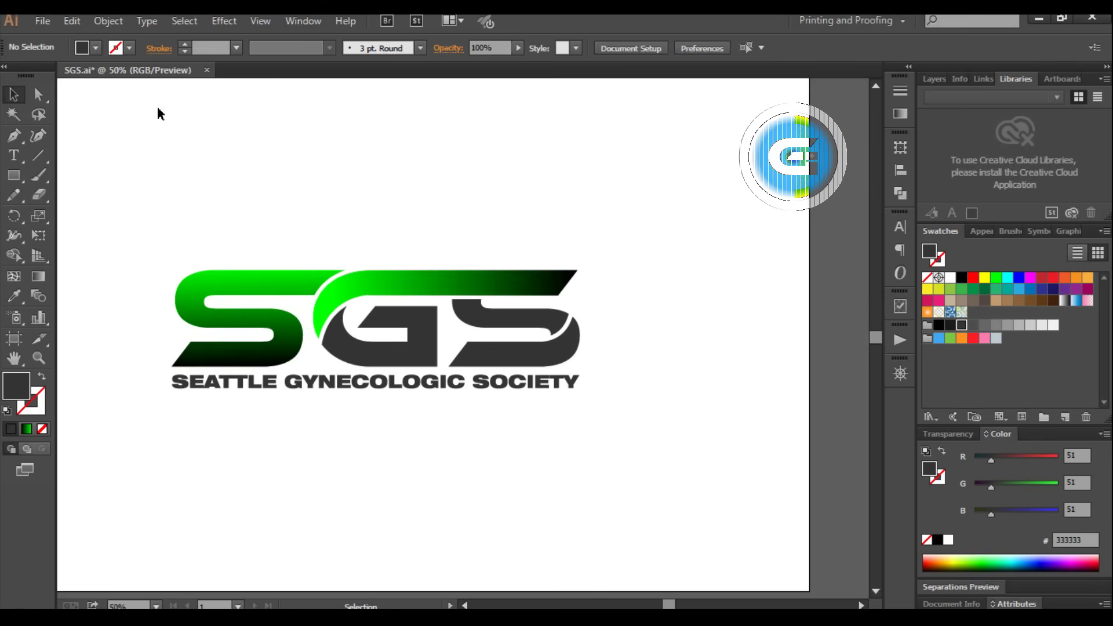
# - In Save for Web, fit the preview on screen and export as PNG-24 with Transparency
pyautogui.click(45, 22)
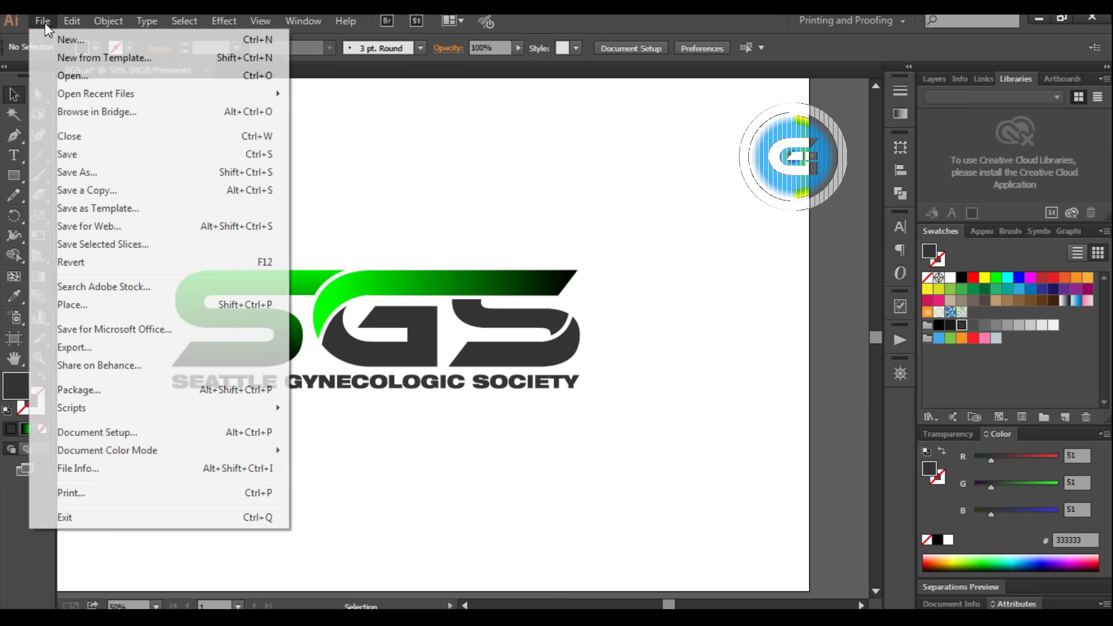
pyautogui.click(114, 227)
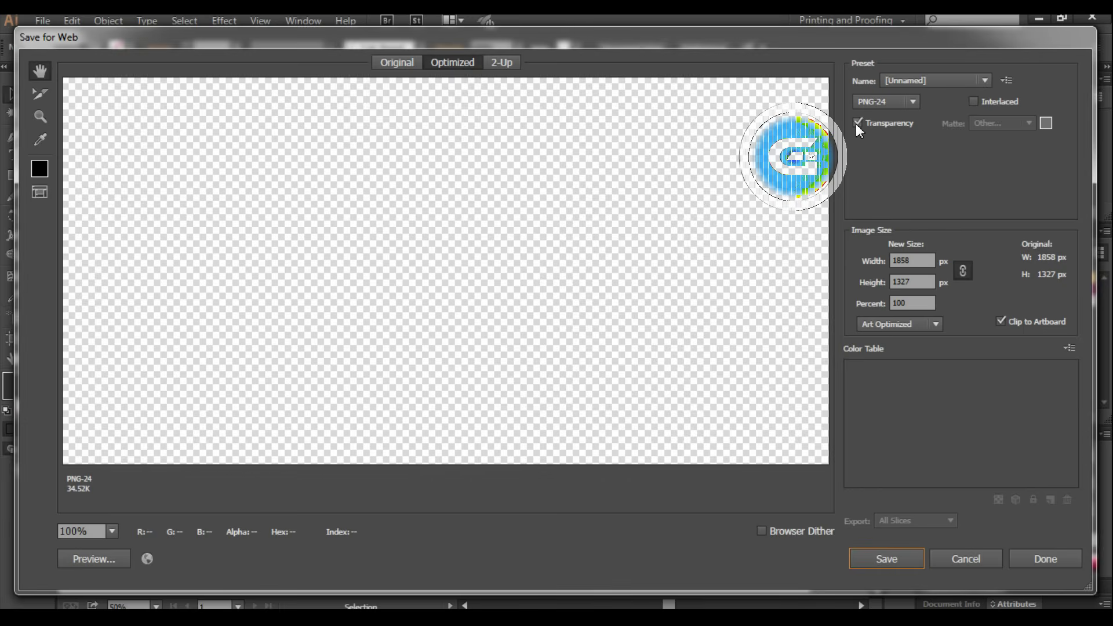
pyautogui.click(111, 532)
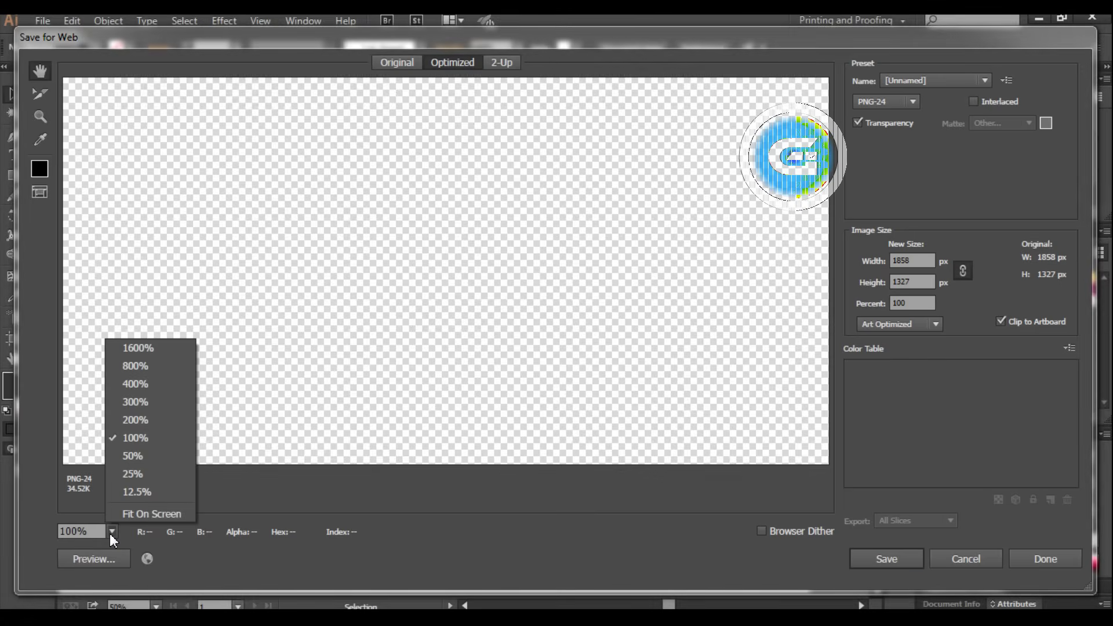
pyautogui.click(145, 515)
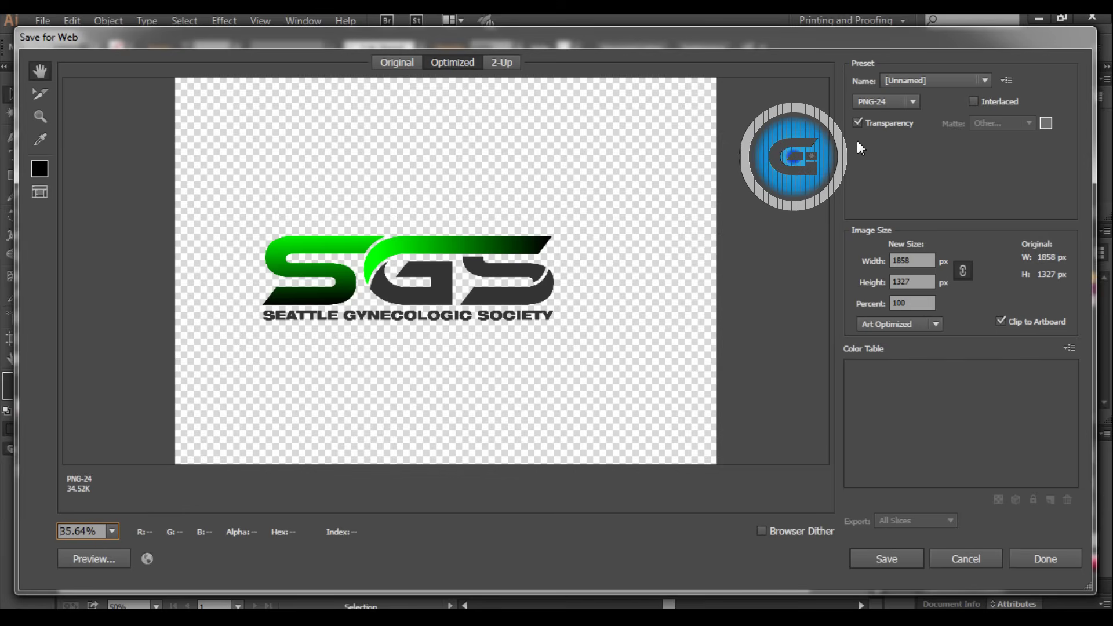
pyautogui.click(858, 123)
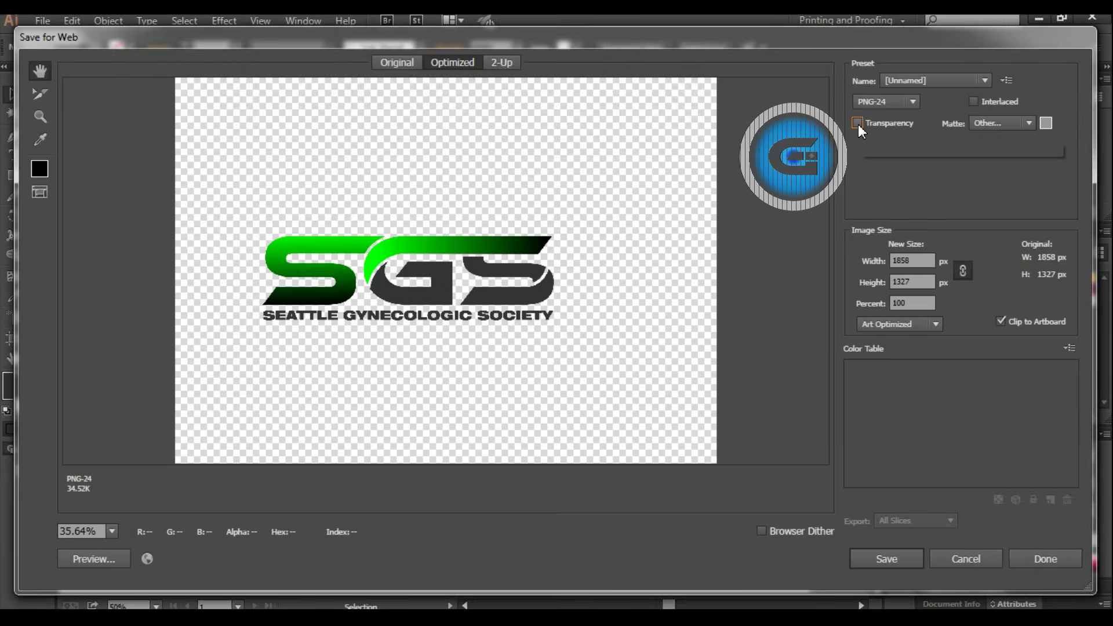
pyautogui.click(859, 123)
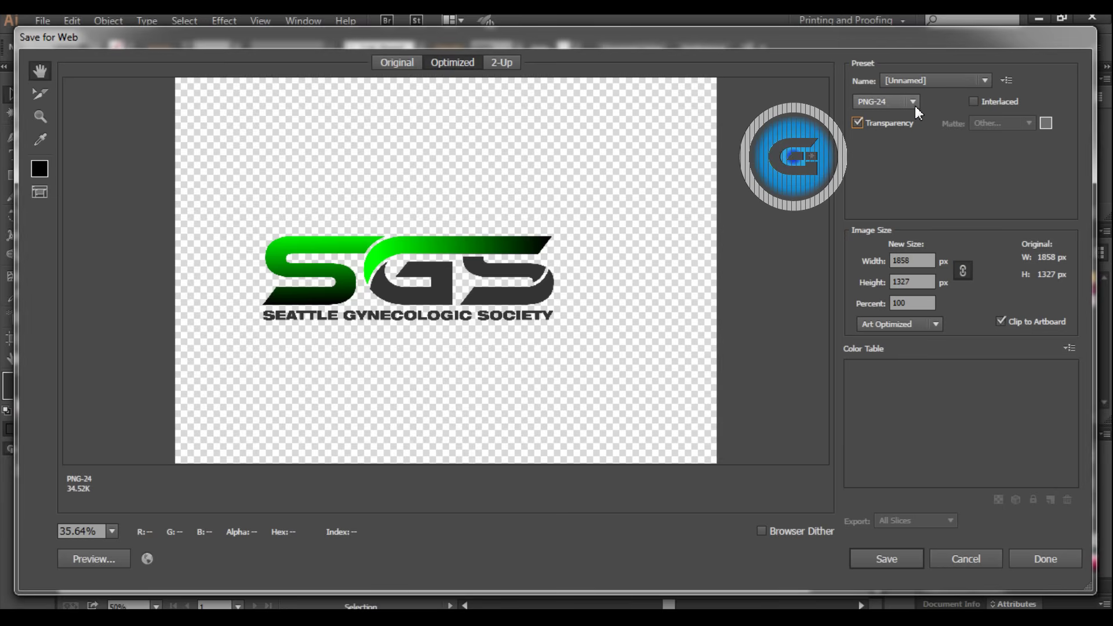
pyautogui.click(914, 104)
pyautogui.click(892, 181)
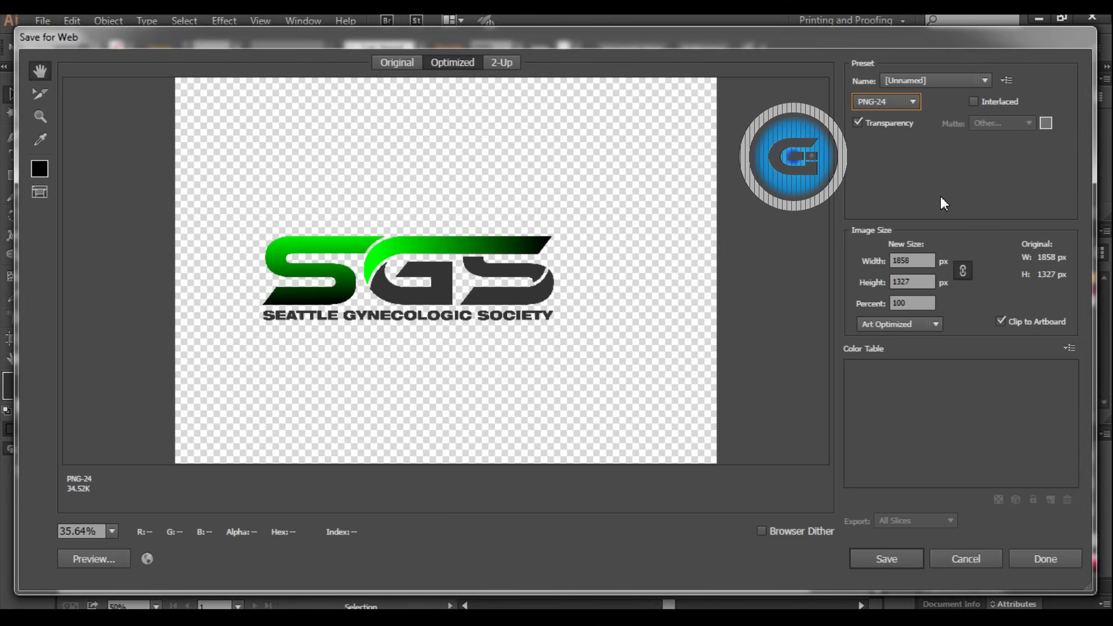
pyautogui.click(891, 559)
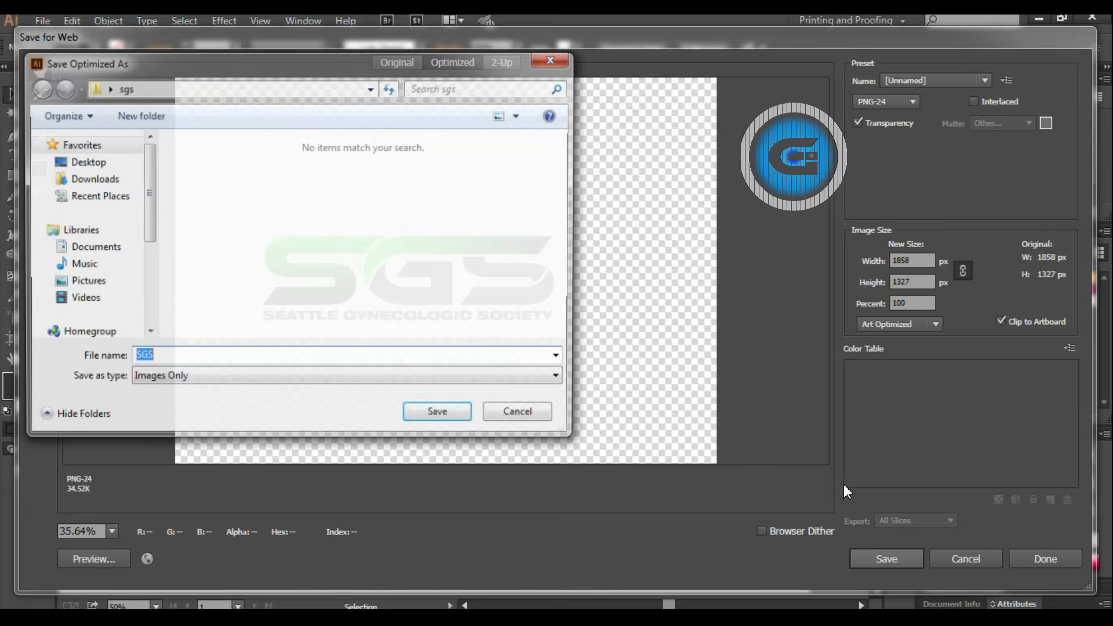
# - Save the PNG as SGS into the sgs folder on the Desktop
pyautogui.click(96, 162)
pyautogui.moveTo(568, 215); pyautogui.dragTo(569, 281)
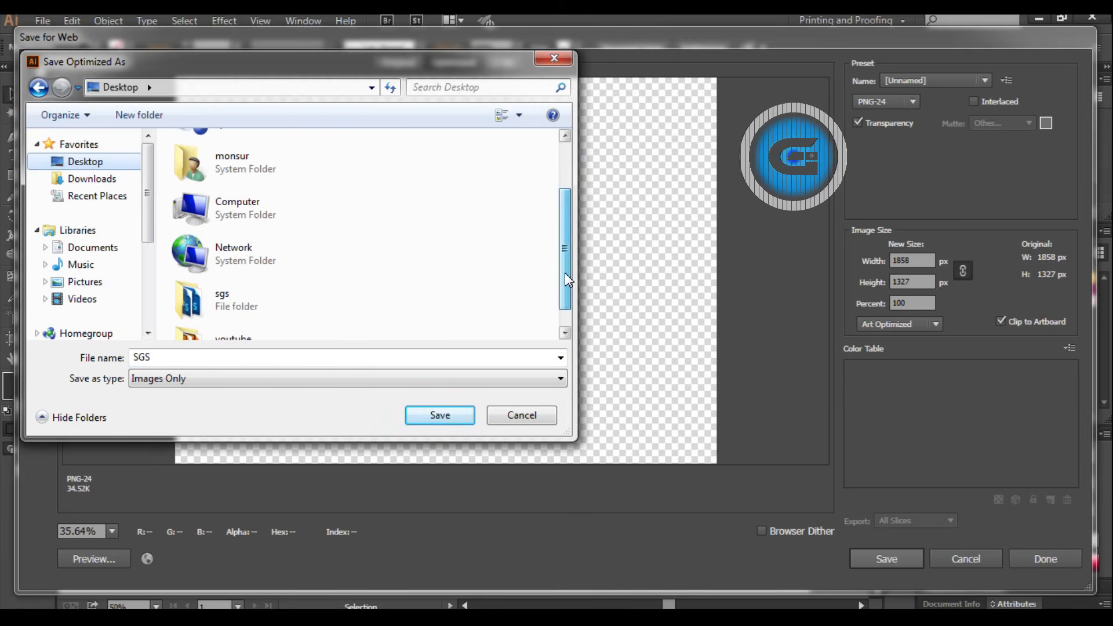
pyautogui.click(235, 284)
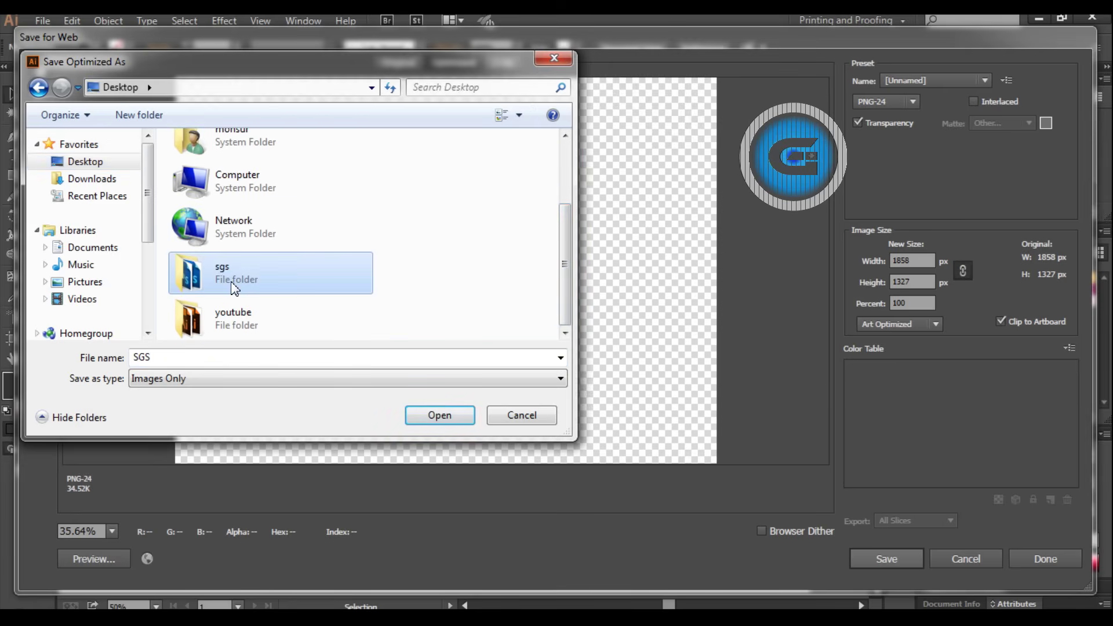
pyautogui.doubleClick(231, 283)
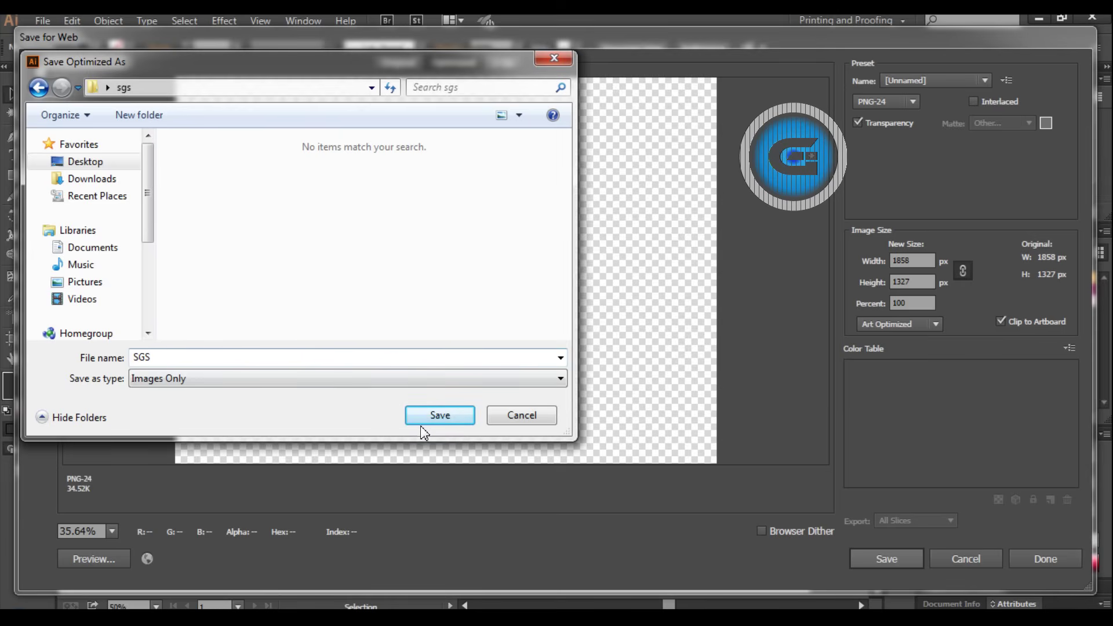
pyautogui.click(435, 417)
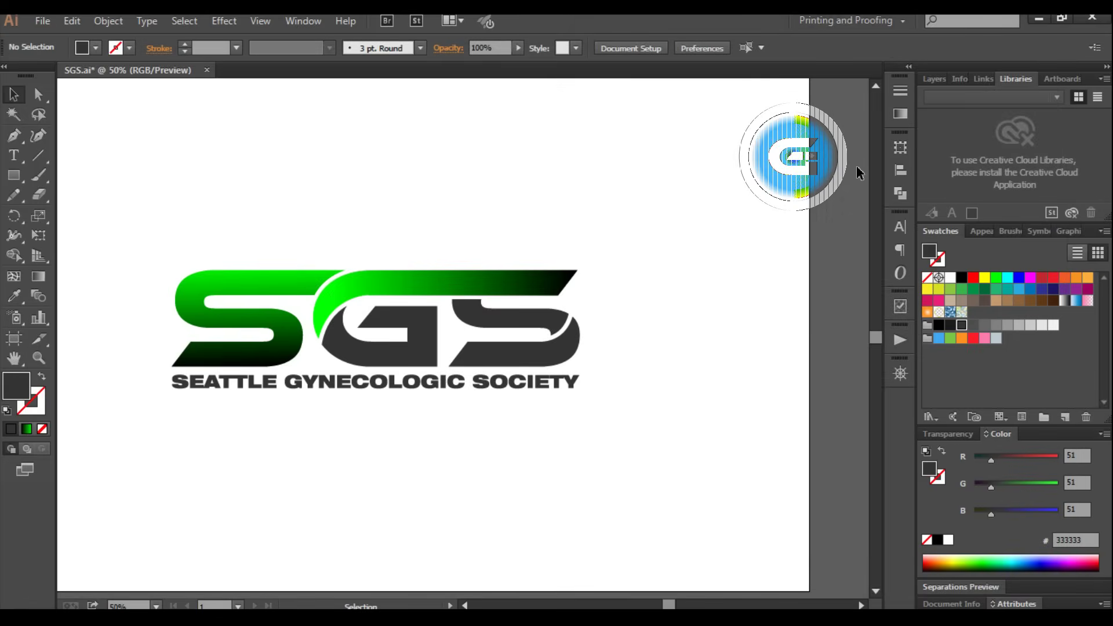
# - Switch to Photoshop, close the mockup without saving, and close SGS.png
pyautogui.click(1037, 22)
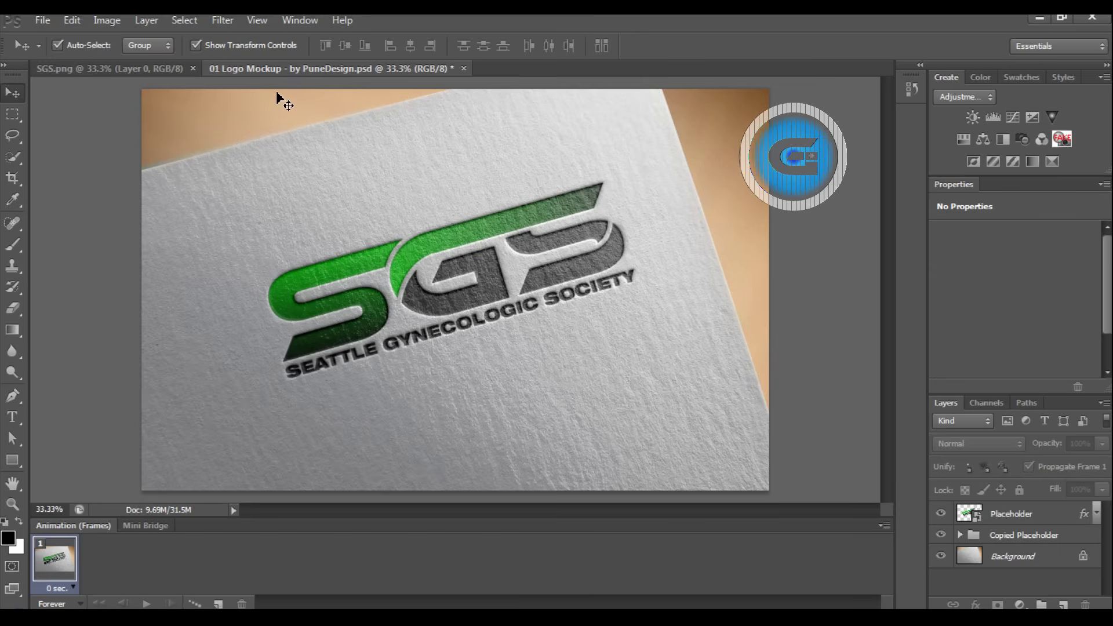
pyautogui.click(464, 68)
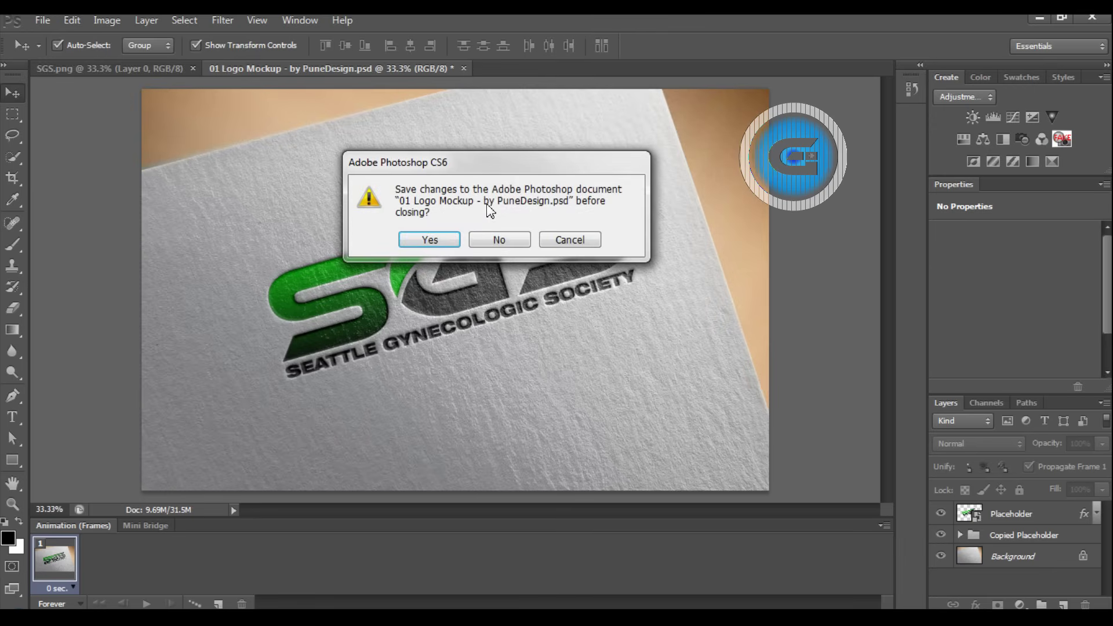
pyautogui.click(491, 240)
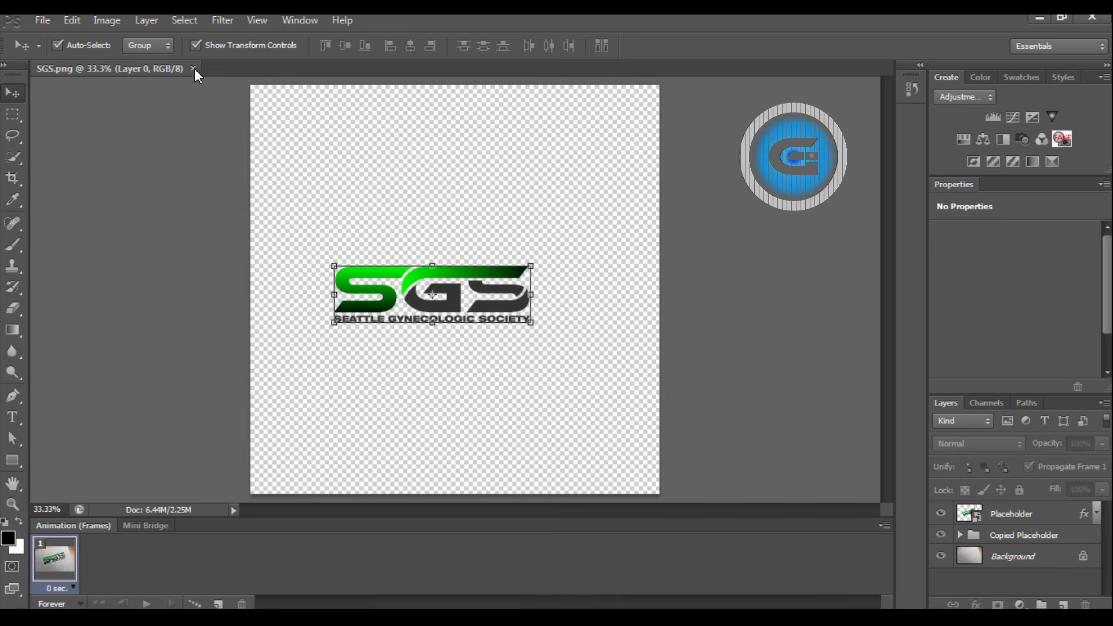
pyautogui.click(193, 69)
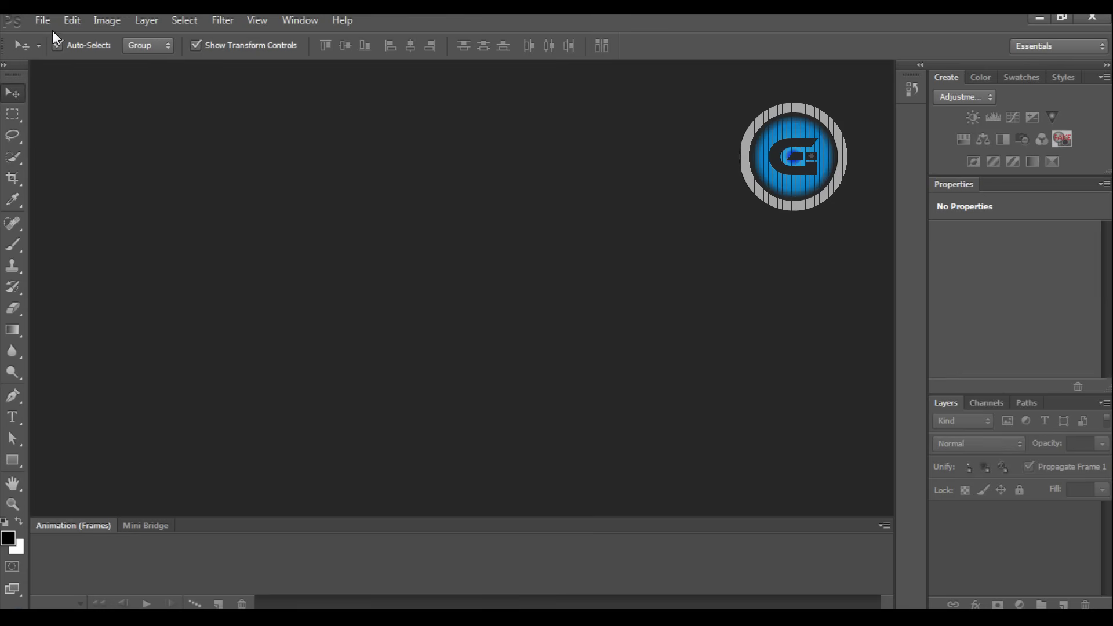
# - Open MOCK UP 1.psd from the sgs folder on the Desktop
pyautogui.click(43, 21)
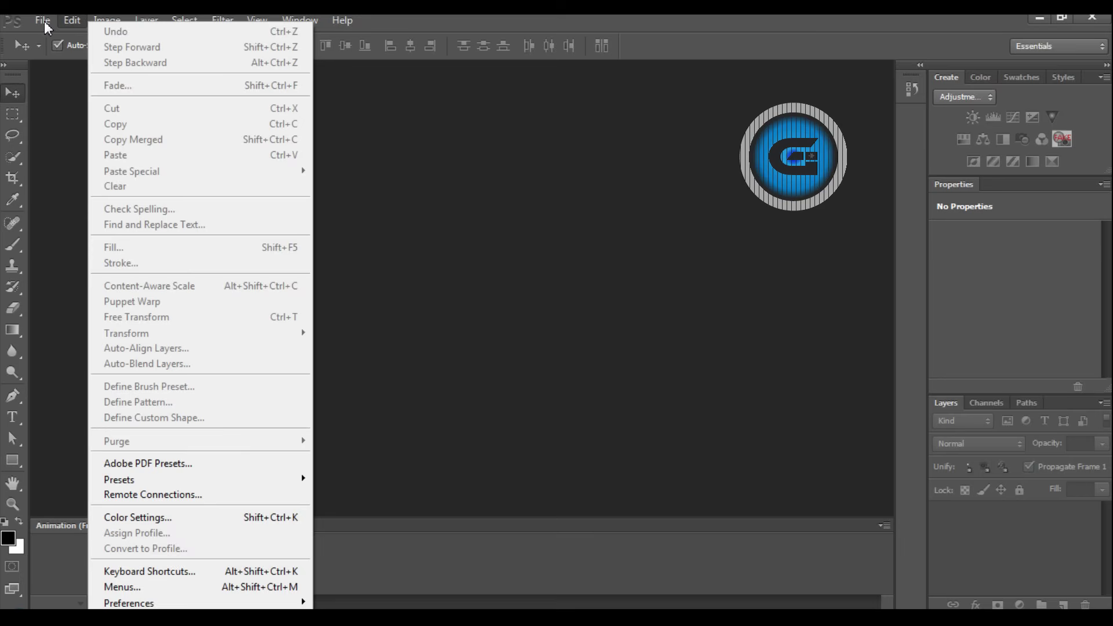
pyautogui.moveTo(42, 20)
pyautogui.click(58, 55)
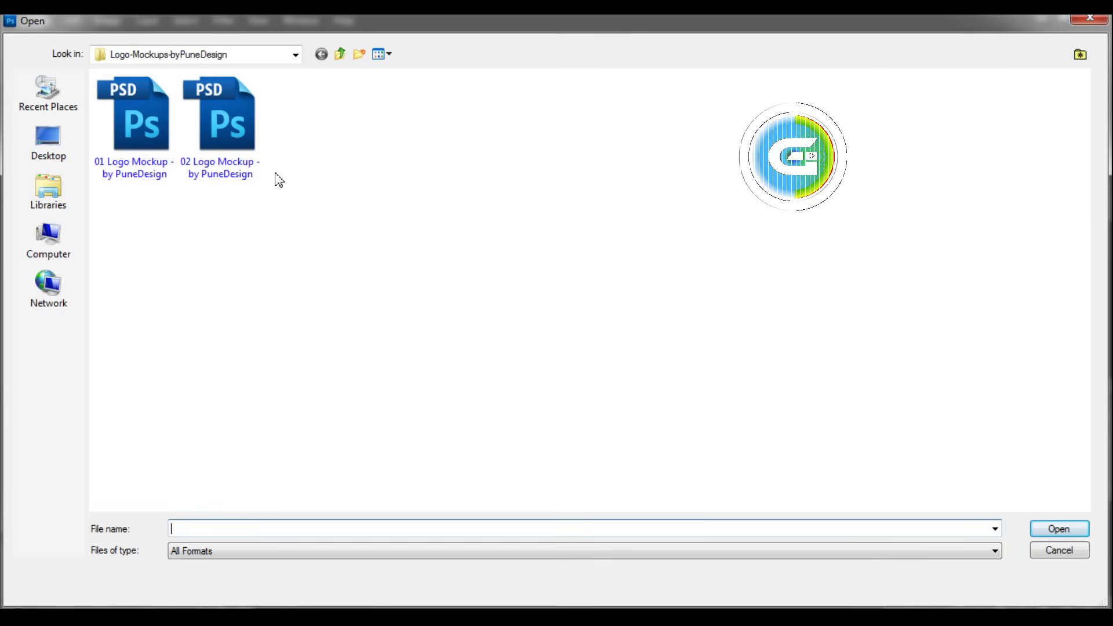
pyautogui.click(56, 254)
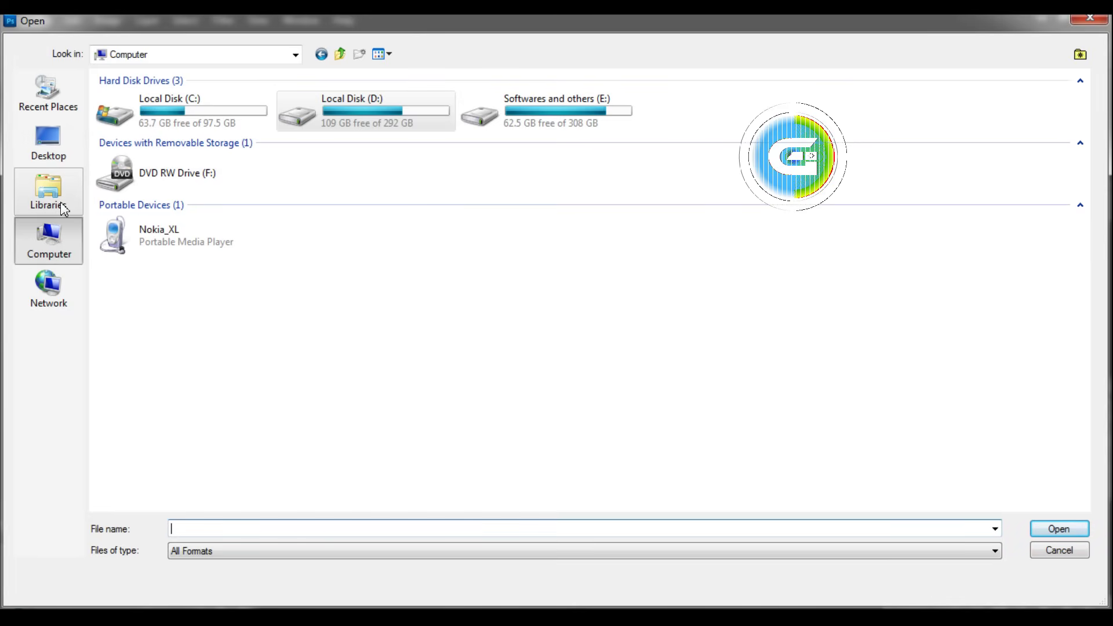
pyautogui.click(60, 155)
pyautogui.doubleClick(373, 194)
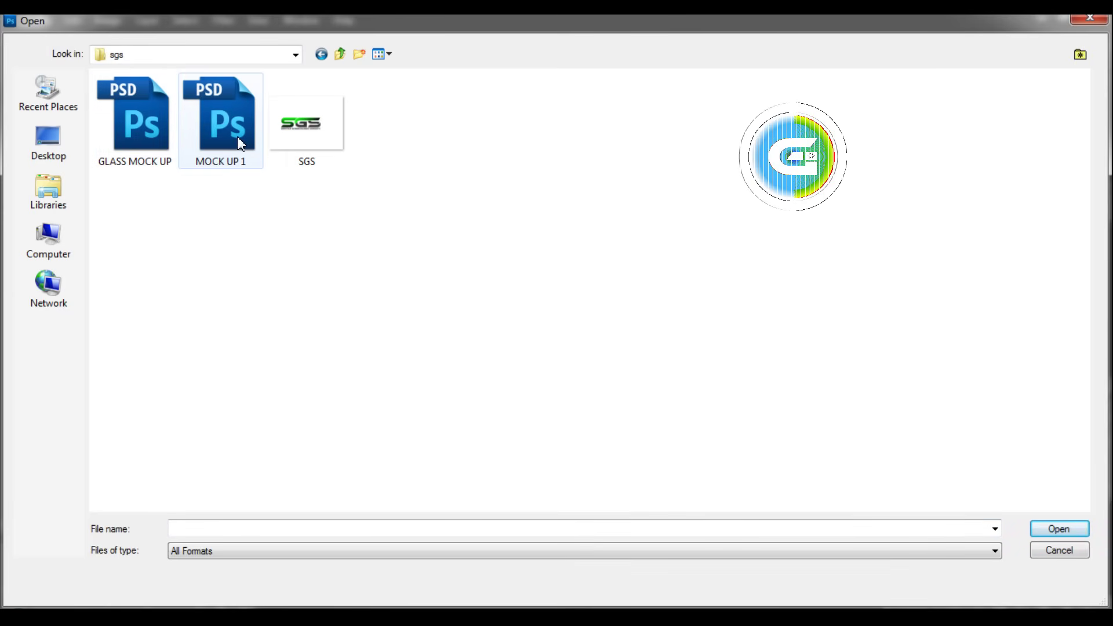
pyautogui.moveTo(222, 118)
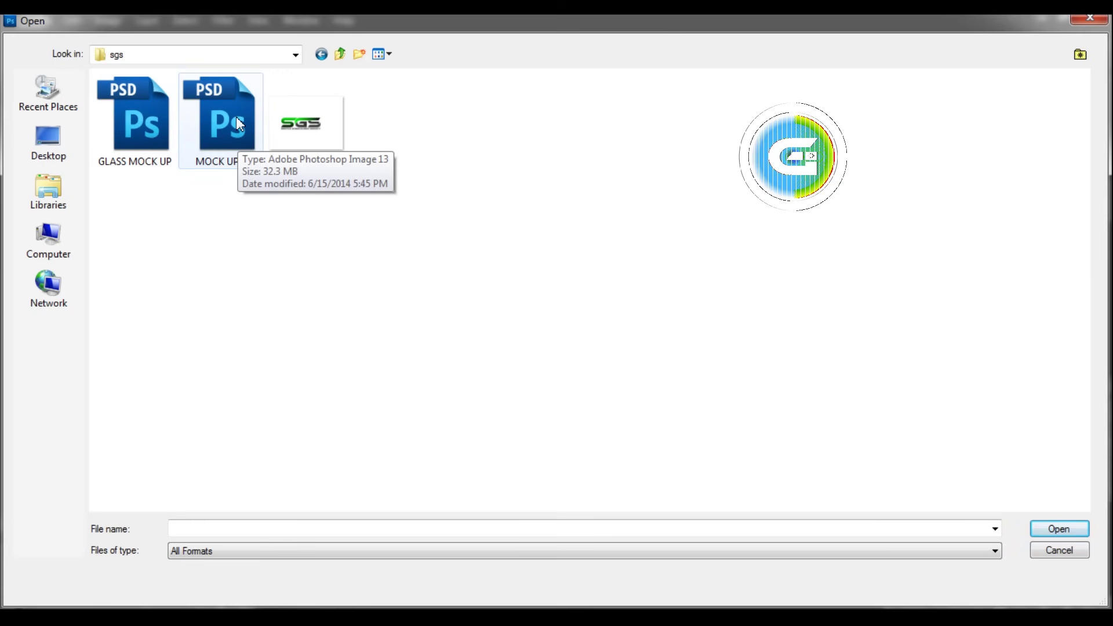
pyautogui.doubleClick(240, 124)
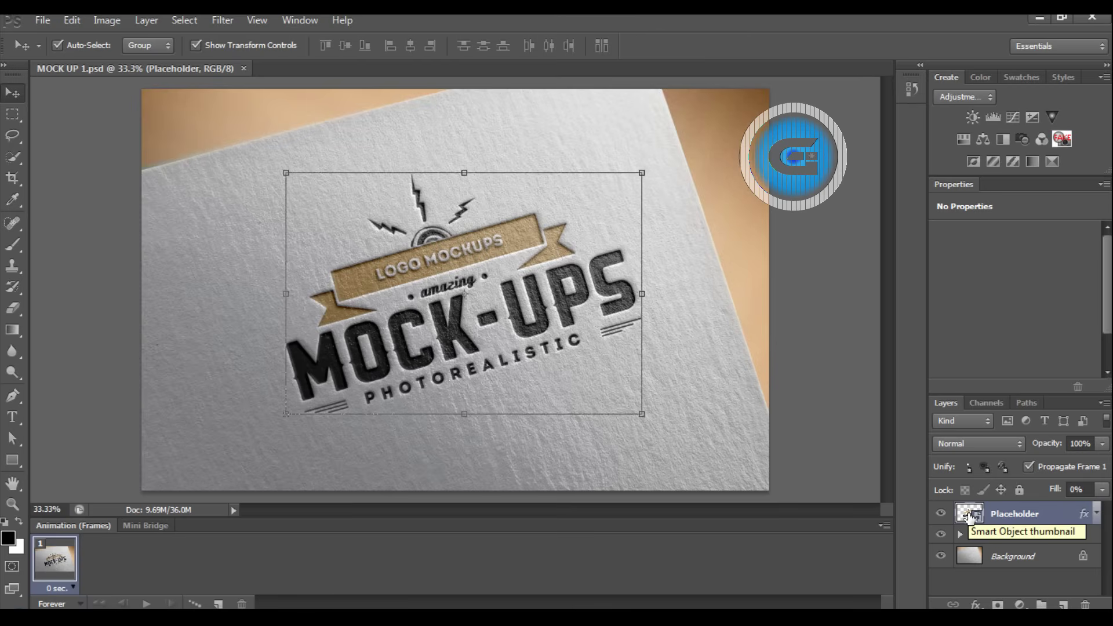
# - Open the Placeholder smart object's contents (Layer 61.psb) for editing
pyautogui.doubleClick(970, 515)
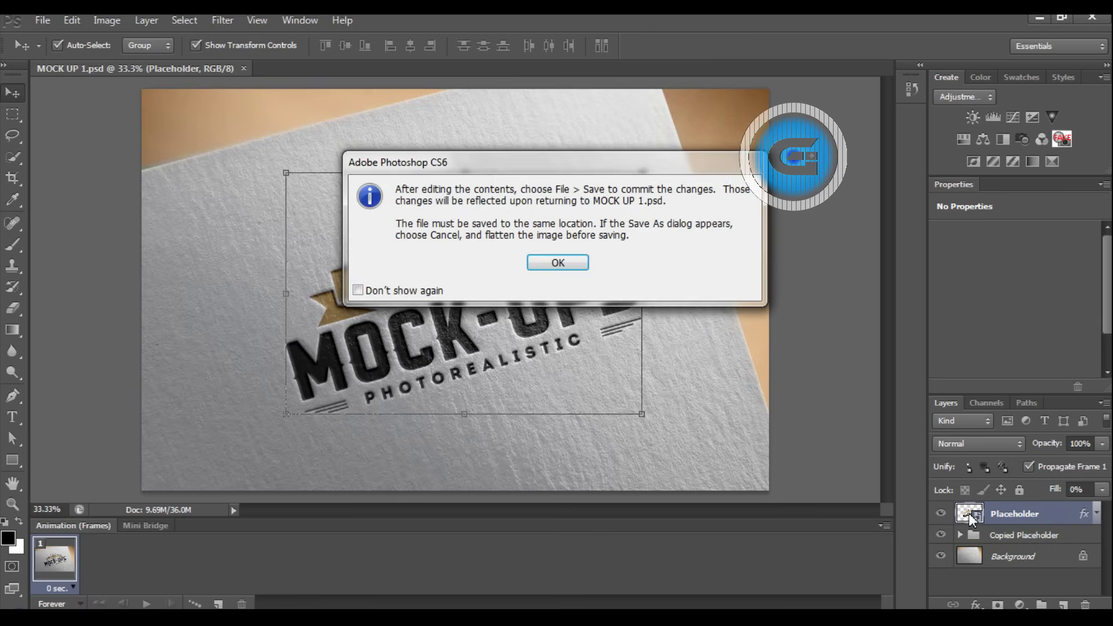
pyautogui.click(557, 262)
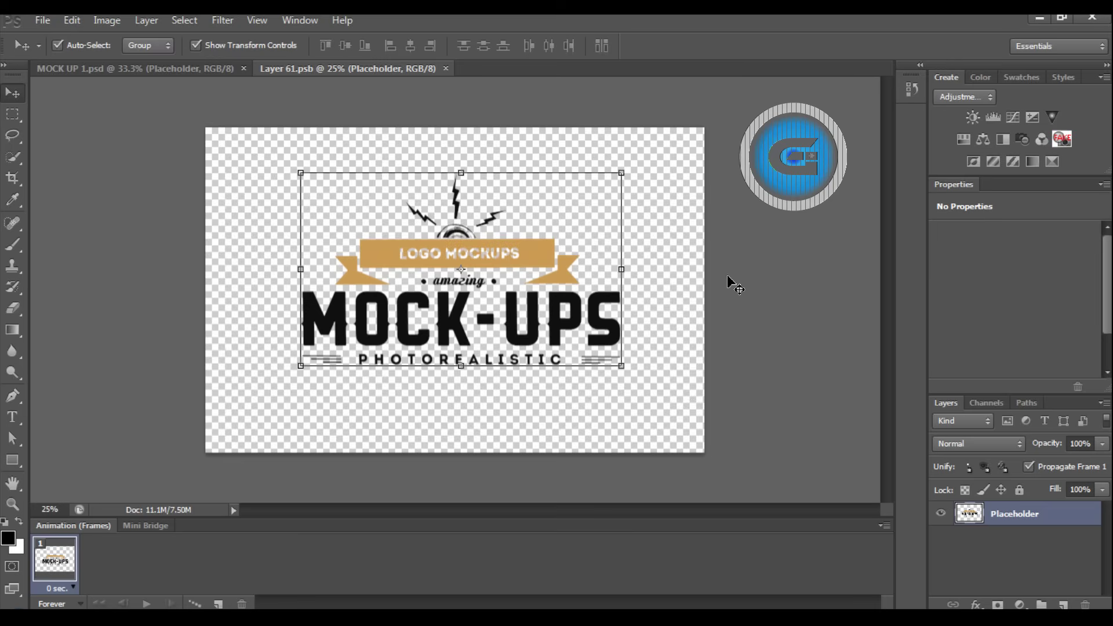
pyautogui.click(806, 240)
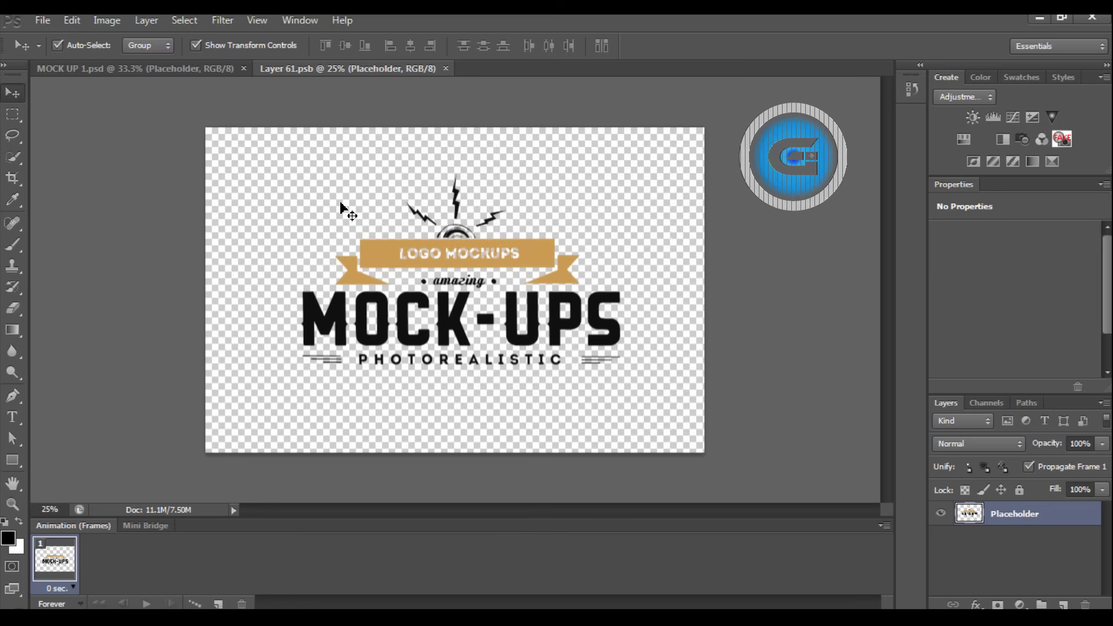
# - Open the SGS.png logo file from the sgs folder
pyautogui.click(44, 20)
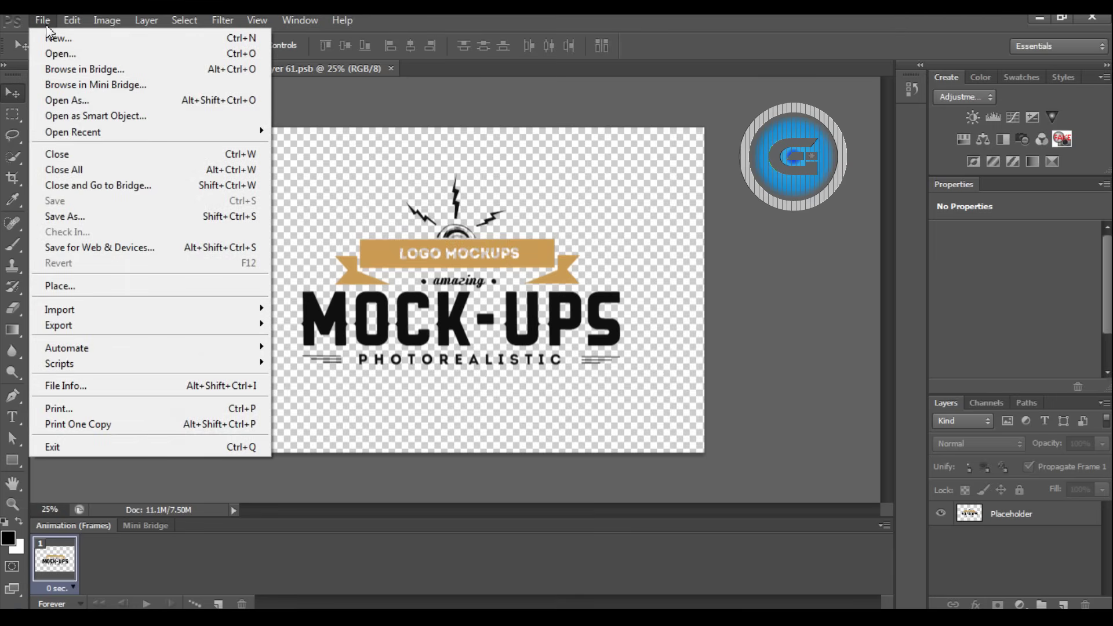
pyautogui.click(62, 57)
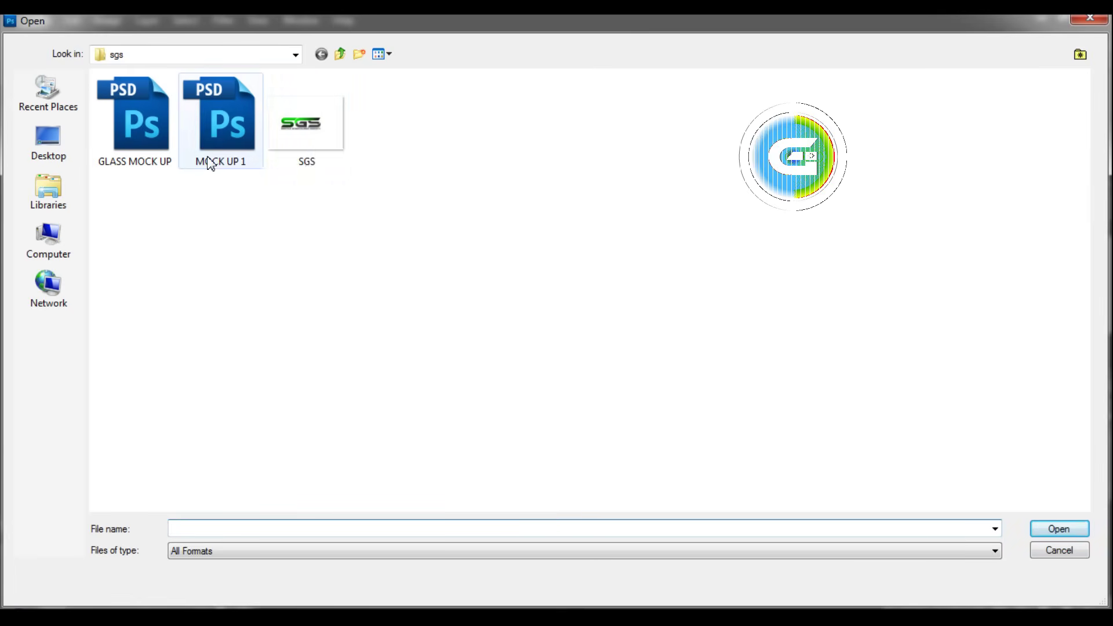
pyautogui.doubleClick(295, 123)
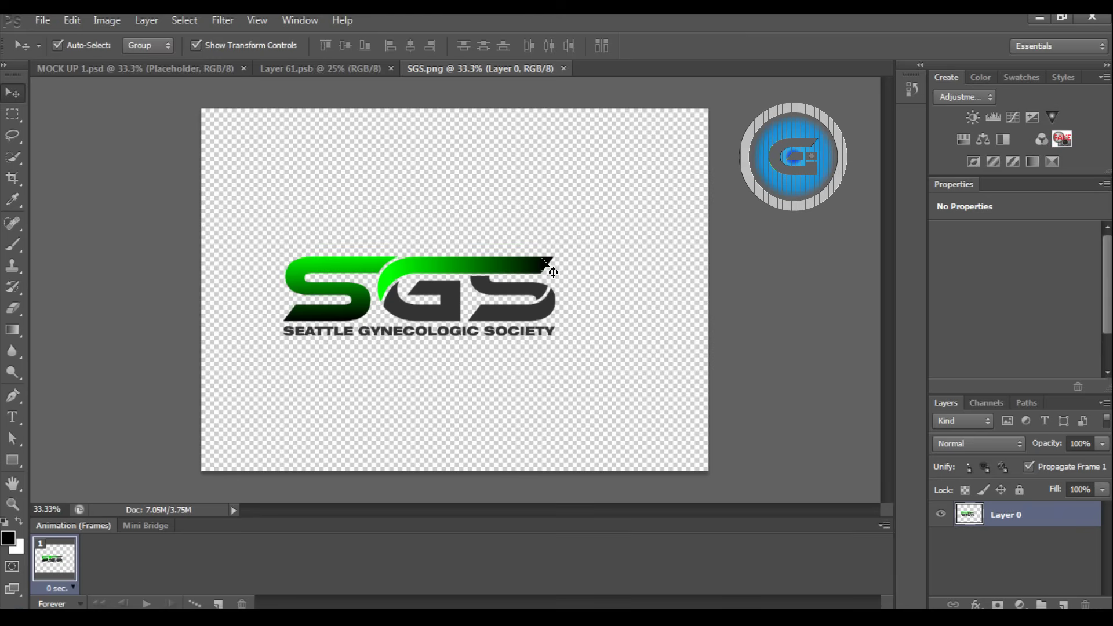
# - Drag the SGS logo layer from SGS.png into Layer 61.psb as Layer 1
pyautogui.click(35, 120)
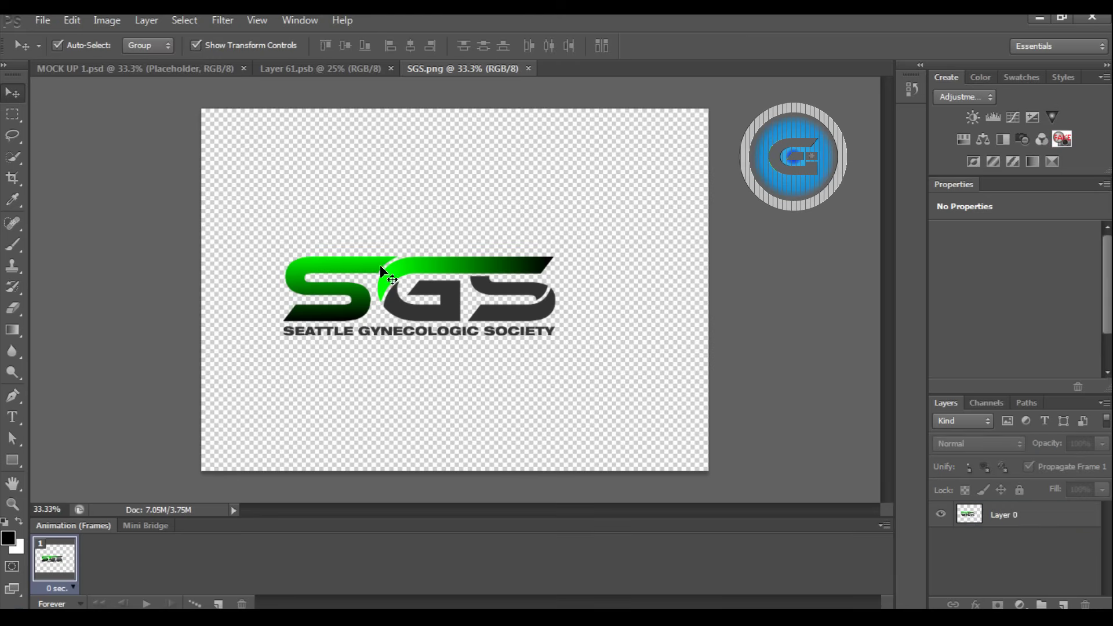
pyautogui.click(404, 268)
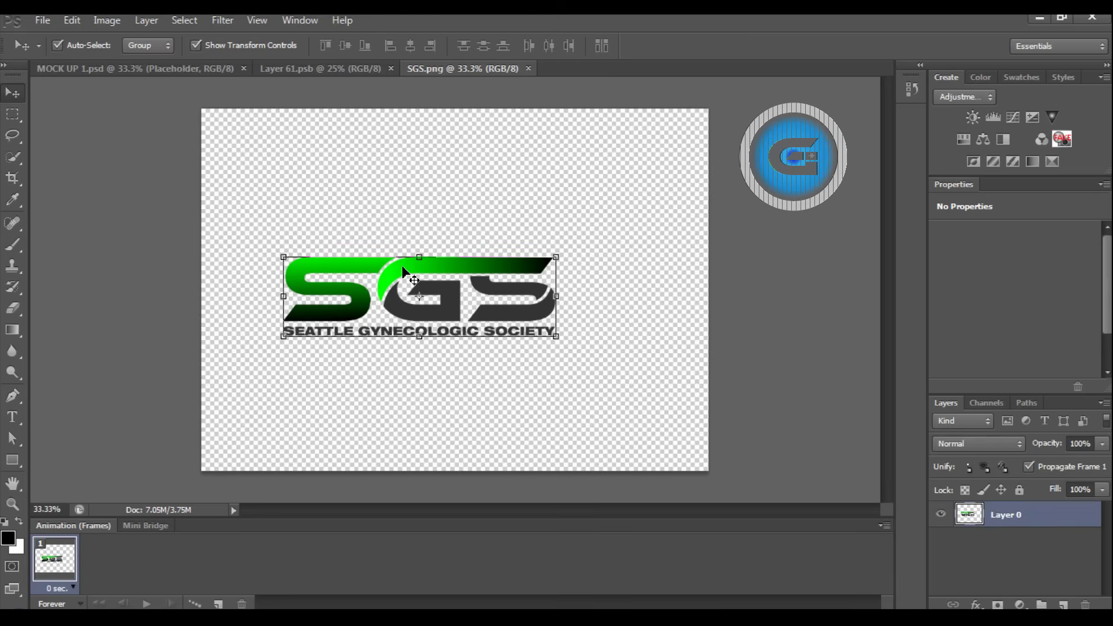
pyautogui.moveTo(402, 181); pyautogui.dragTo(420, 261)
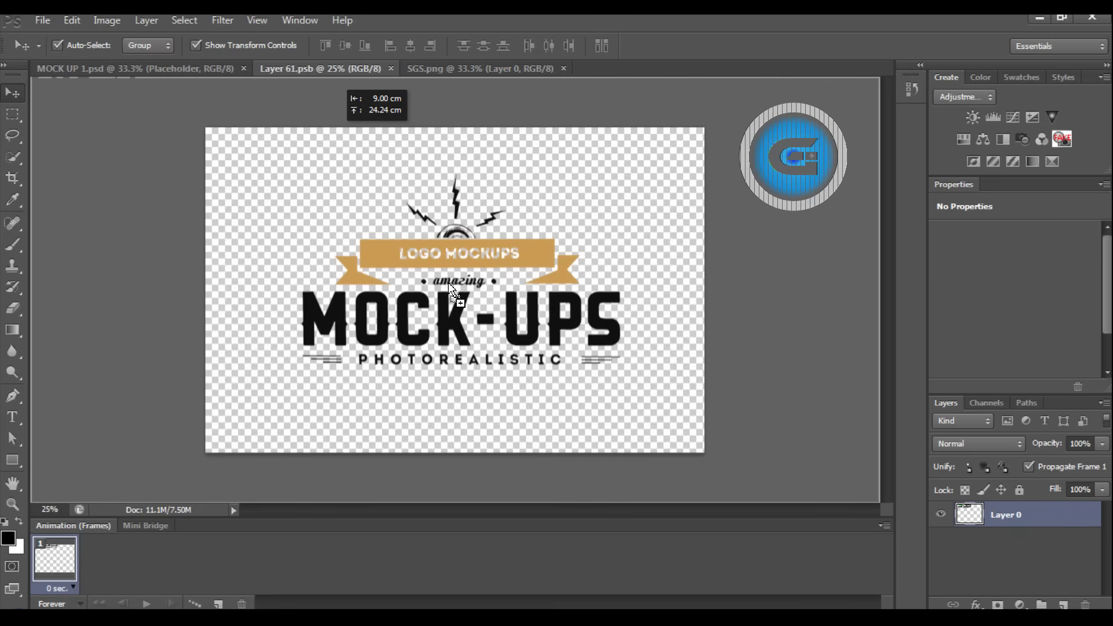
pyautogui.moveTo(450, 284); pyautogui.dragTo(452, 286)
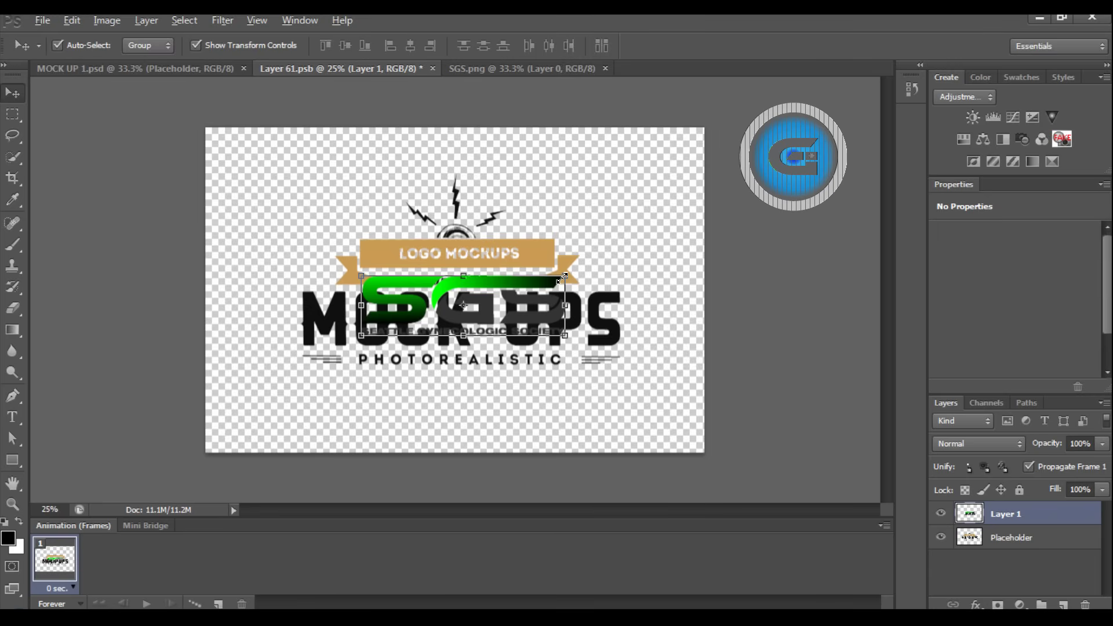
# - Scale the SGS logo to about 183% over the placeholder artwork and commit
pyautogui.moveTo(564, 276); pyautogui.dragTo(634, 234)
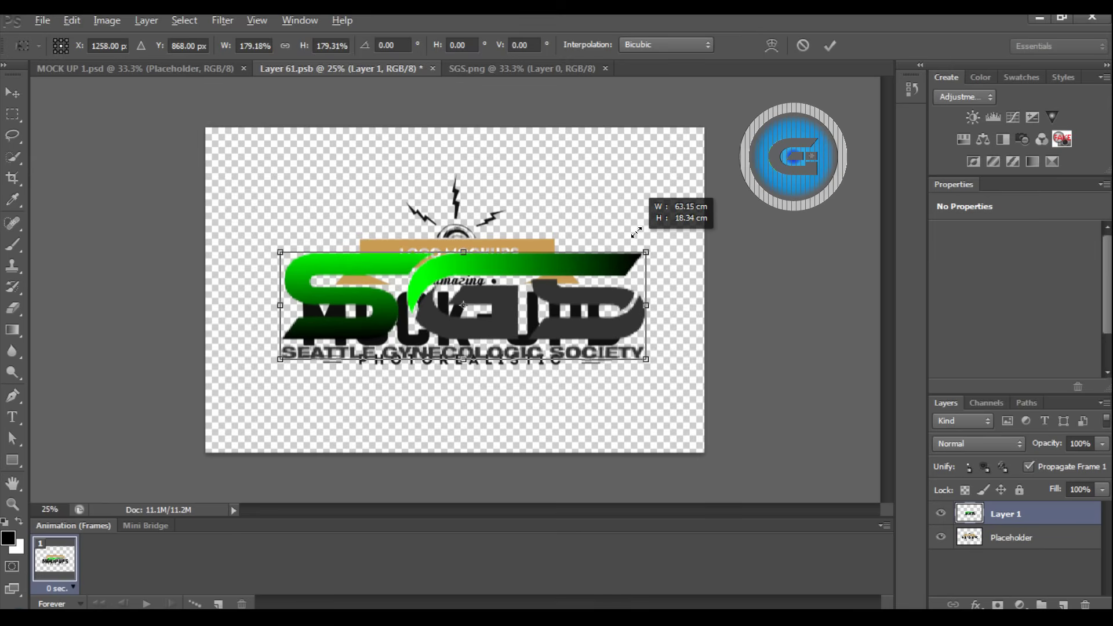
pyautogui.moveTo(633, 235); pyautogui.dragTo(640, 231)
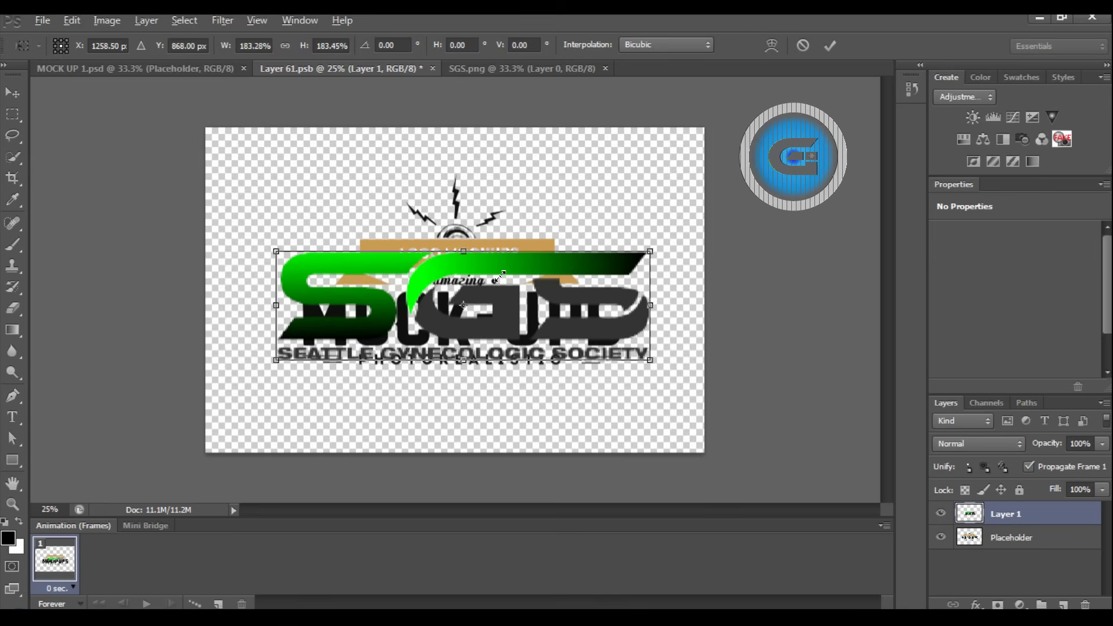
pyautogui.moveTo(482, 276); pyautogui.dragTo(480, 268)
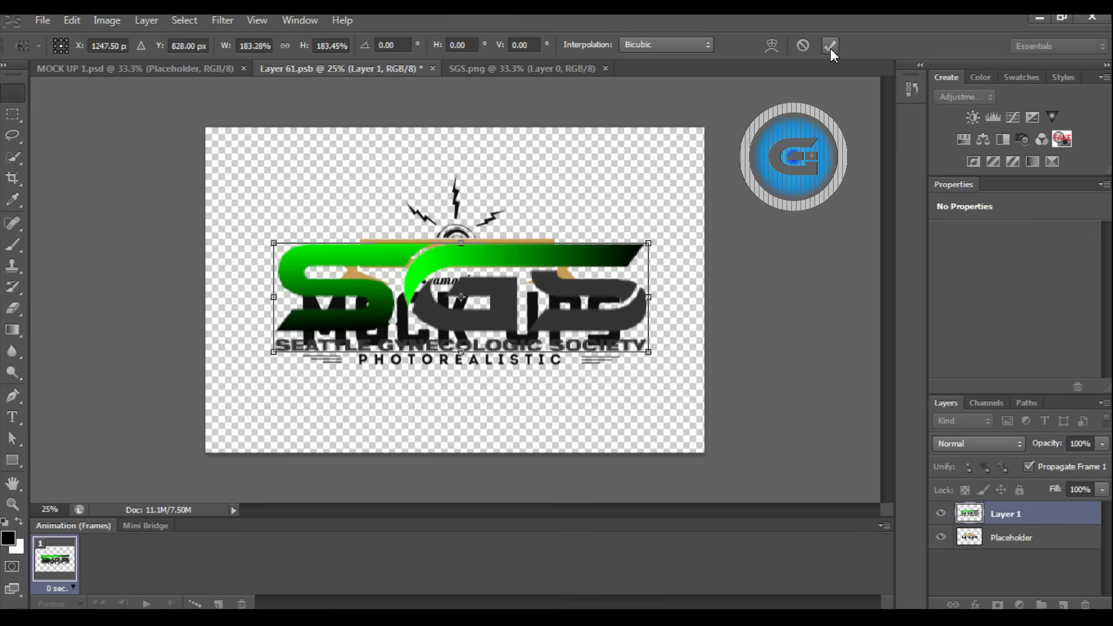
pyautogui.click(831, 48)
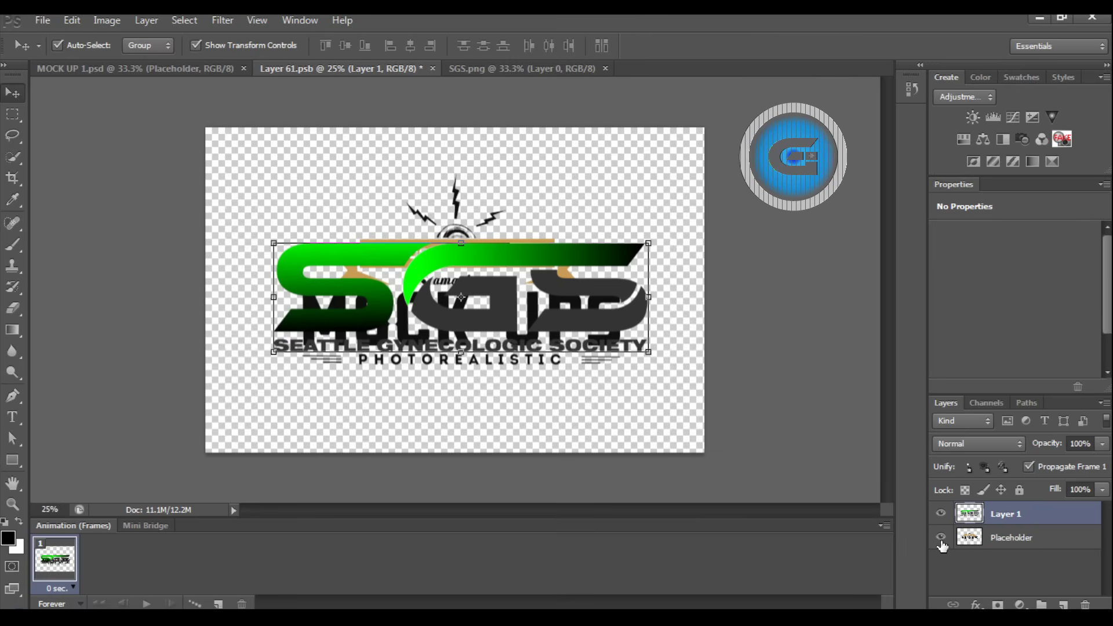
# - Hide the old MOCK-UPS Placeholder layer so only the SGS logo shows
pyautogui.click(942, 538)
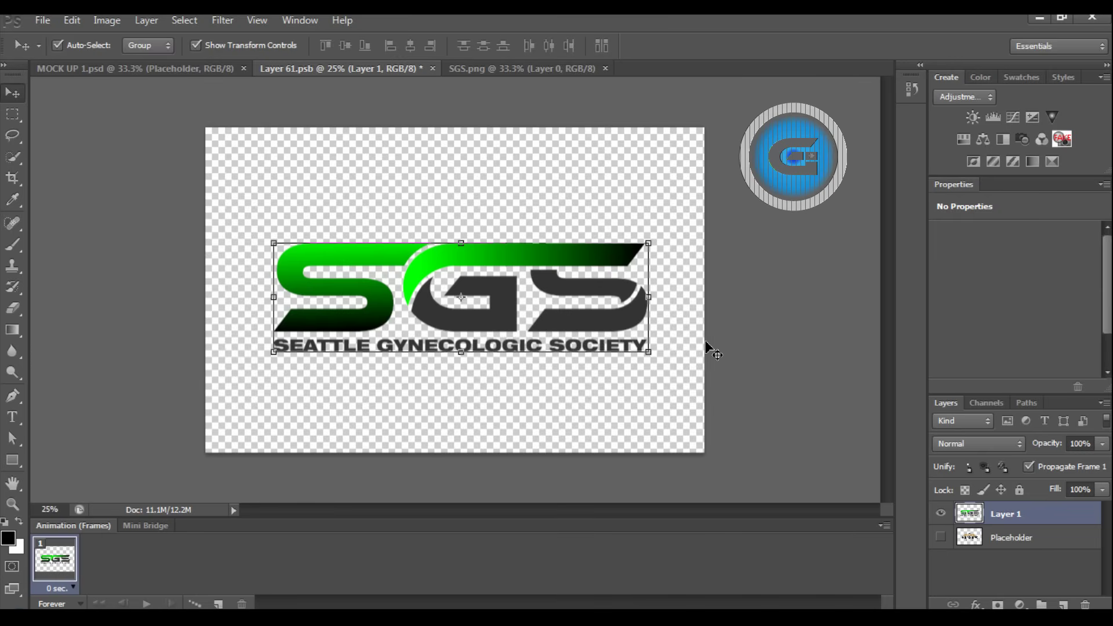
pyautogui.hotkey('ctrl', 'h')
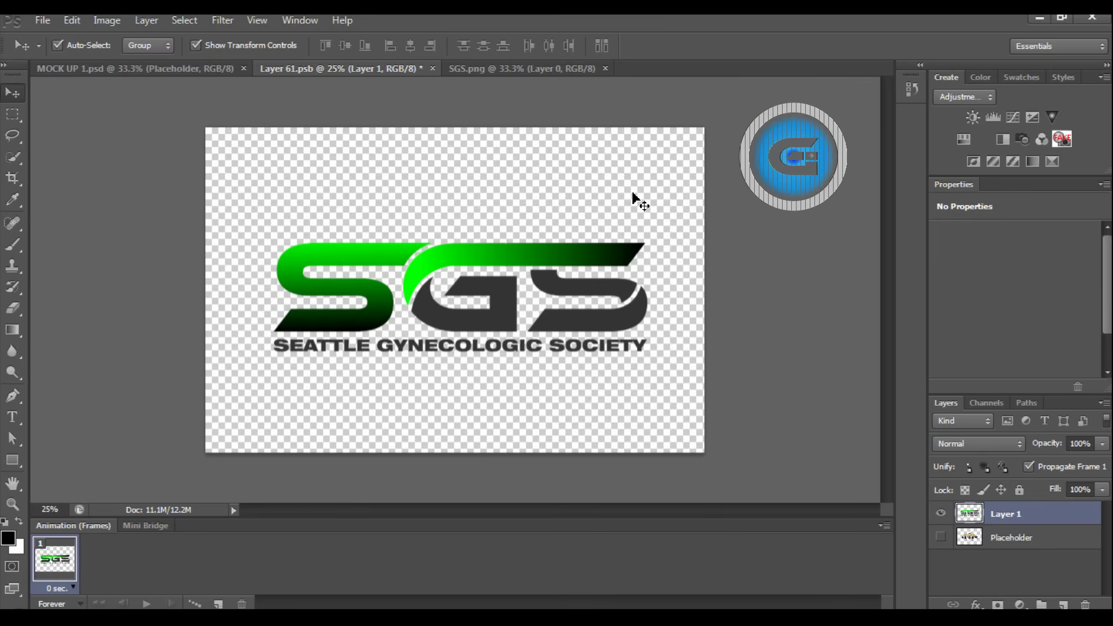
pyautogui.click(633, 192)
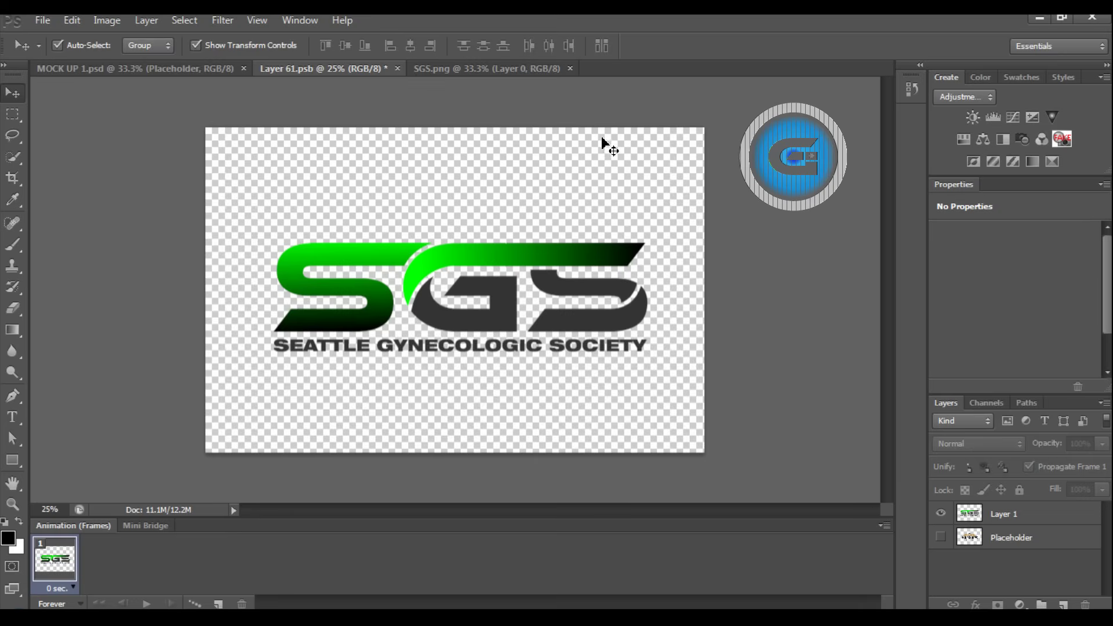
# - Close Layer 61.psb, saving its changes
pyautogui.click(541, 67)
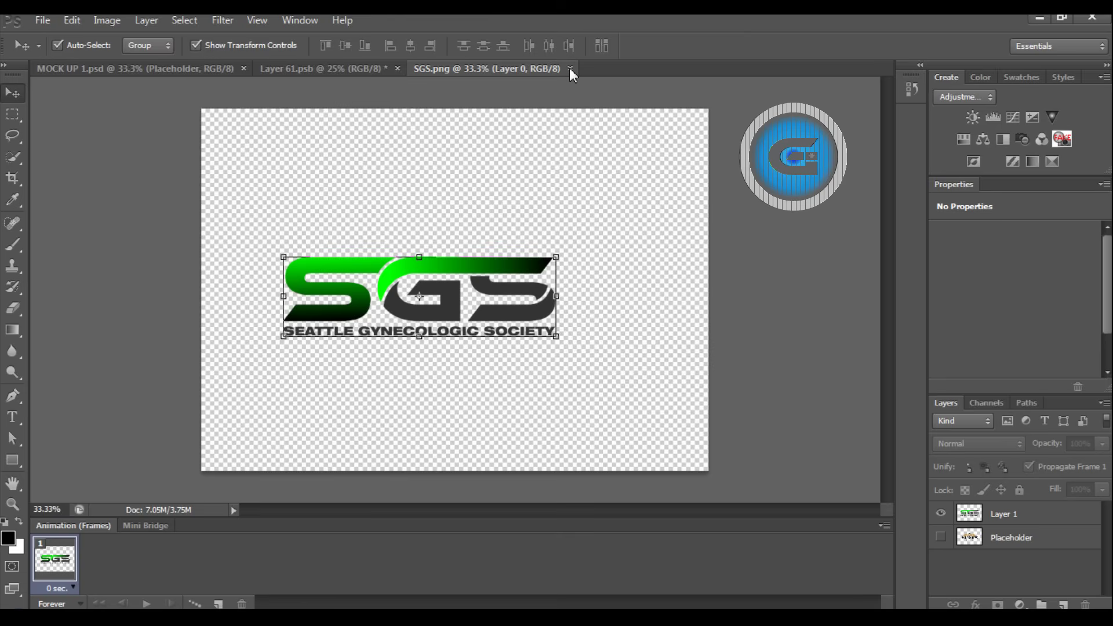
pyautogui.click(354, 68)
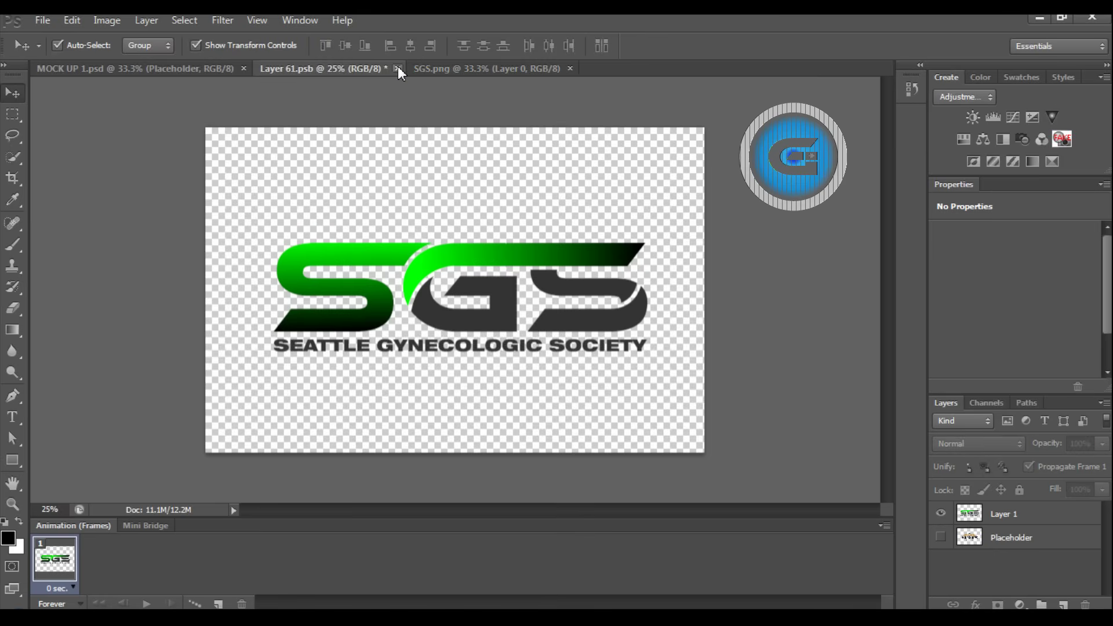
pyautogui.click(398, 68)
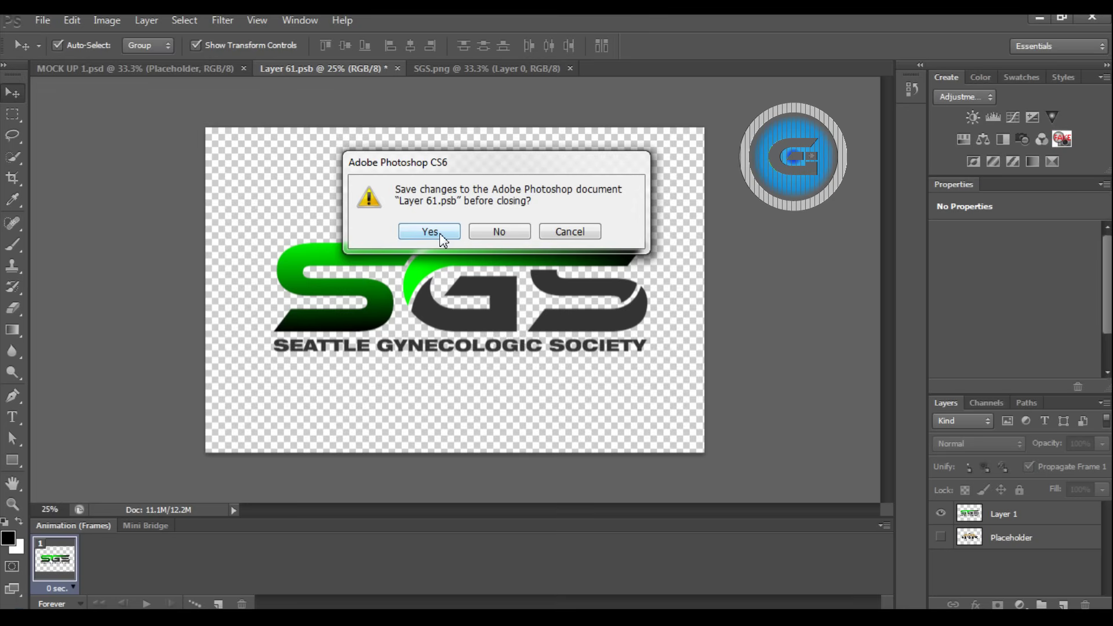
pyautogui.click(439, 233)
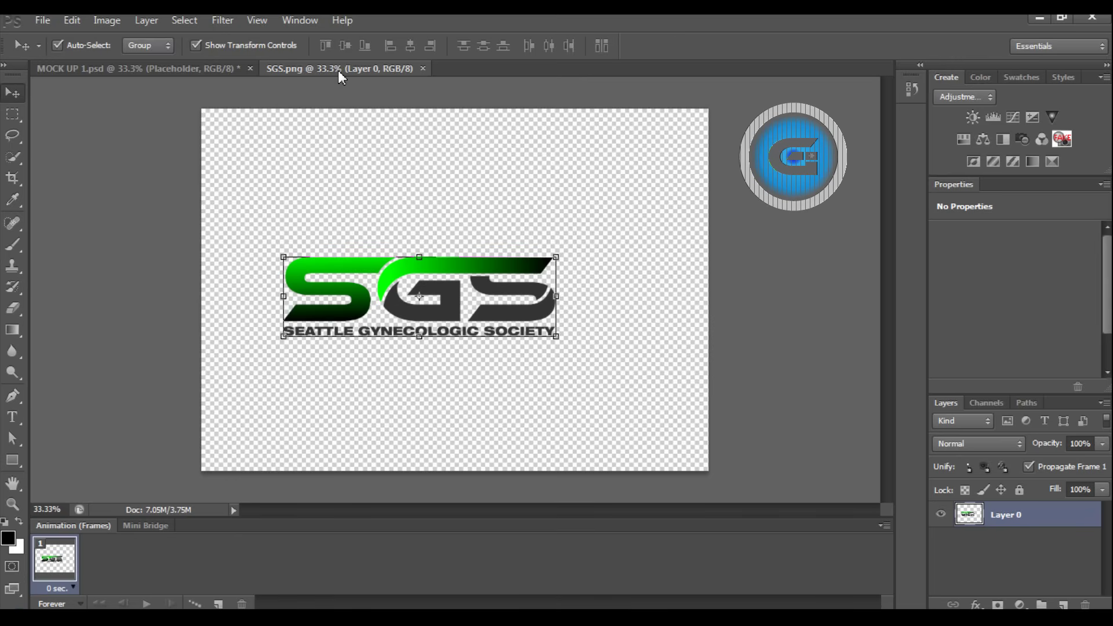
# - View the MOCK UP 1.psd mockup with the green SGS logo and tagline pressed into the paper
pyautogui.click(213, 68)
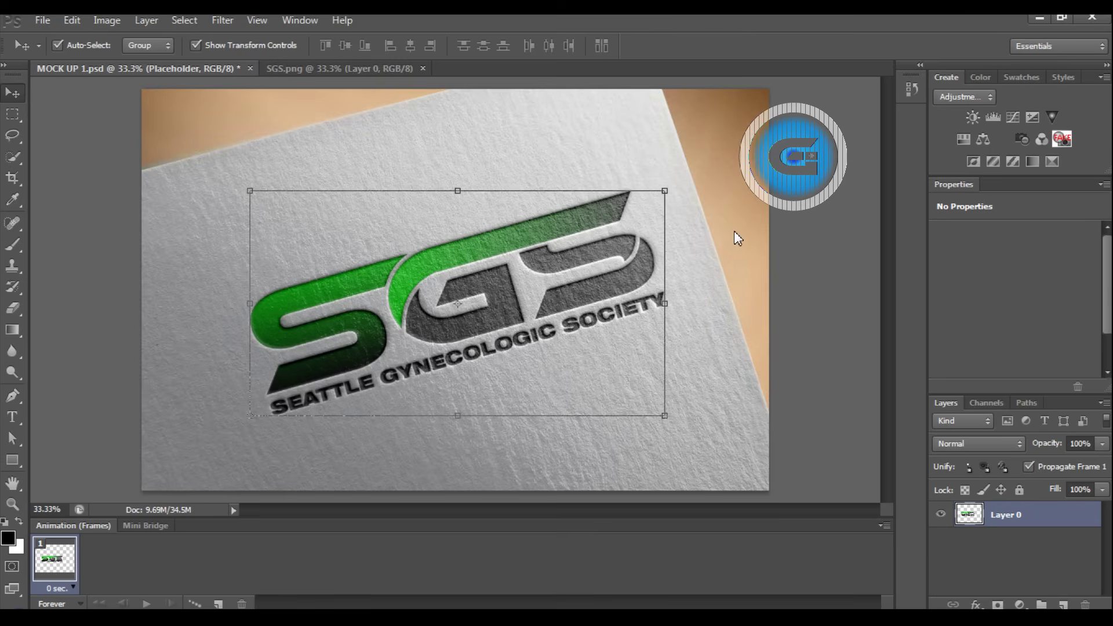
pyautogui.click(734, 231)
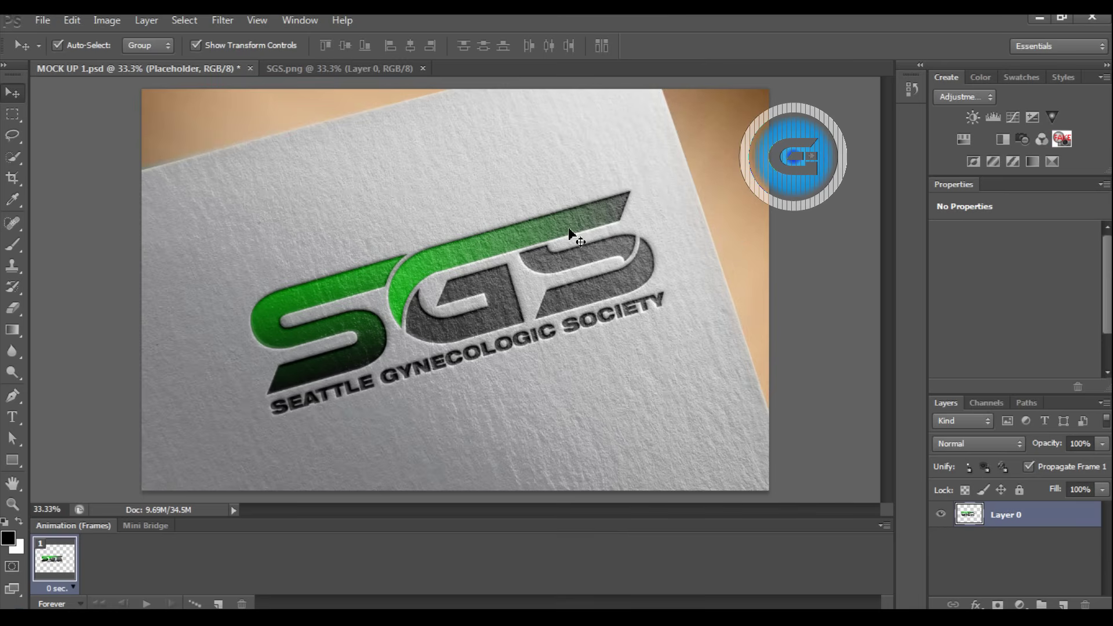